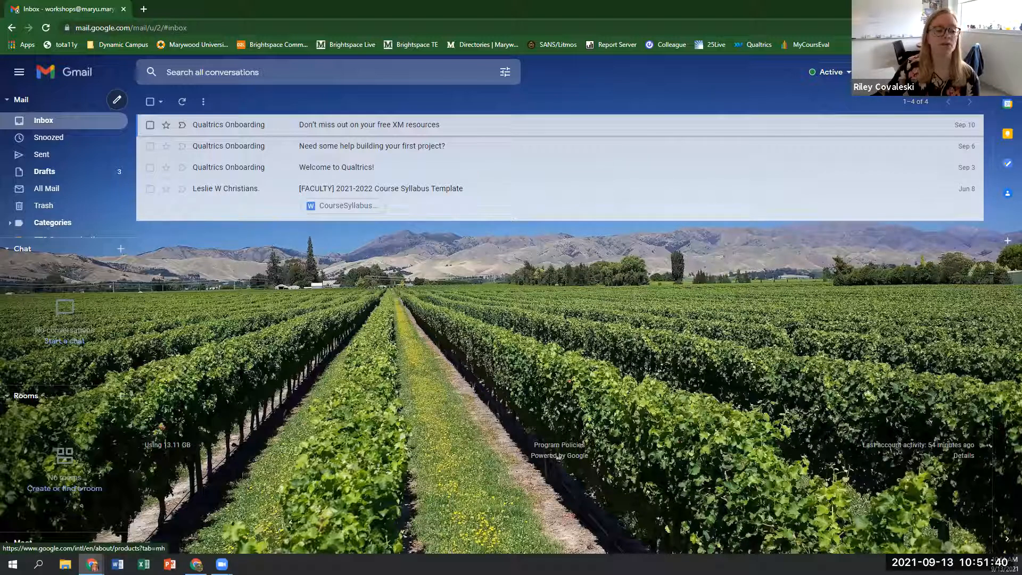
# Open Google Forms from the Google apps available in the inbox.
pyautogui.click(925, 72)
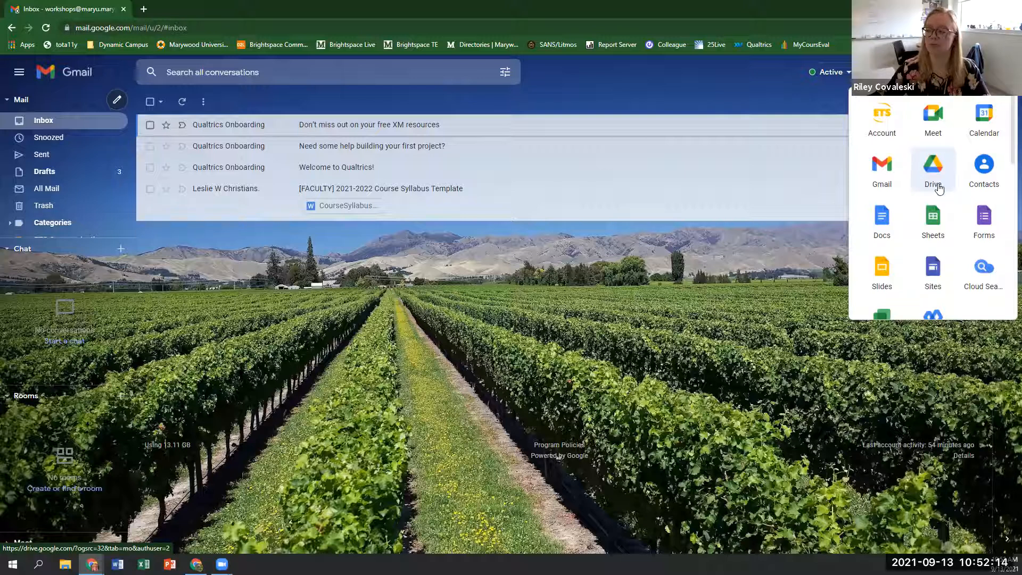
pyautogui.click(983, 227)
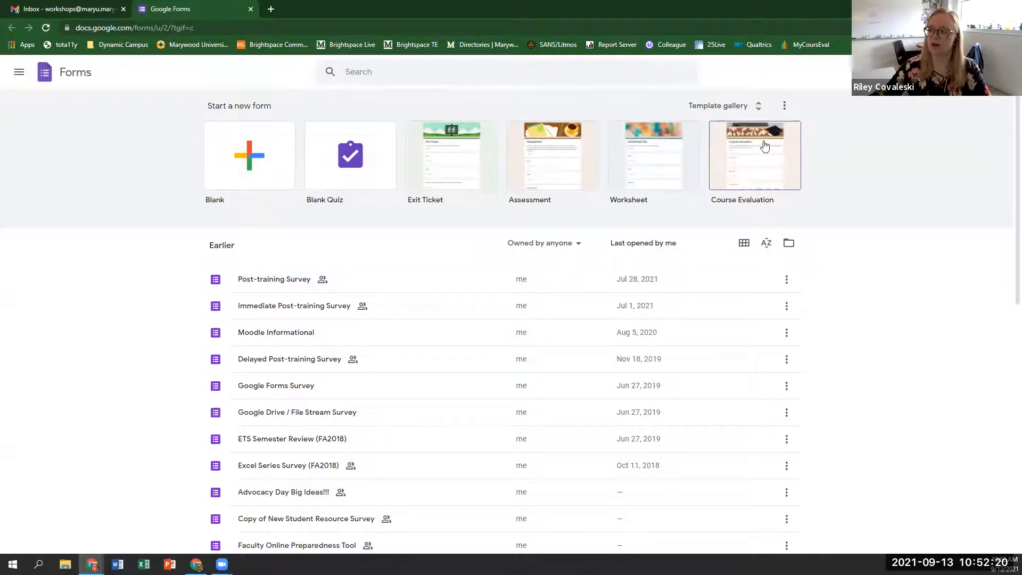
pyautogui.click(272, 170)
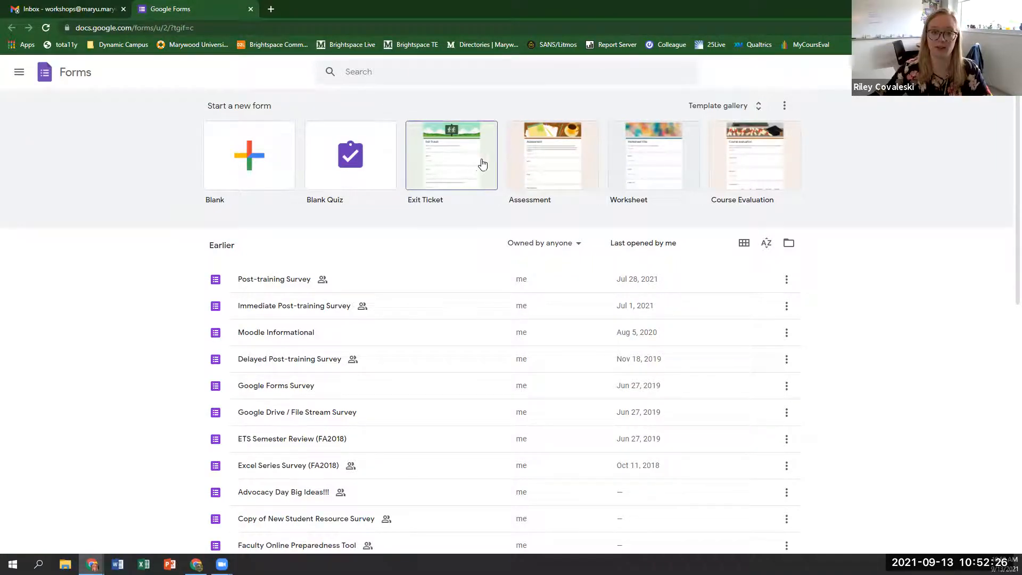
# Examine the Marywood University and General templates in the template gallery, and look through the list of earlier forms.
pyautogui.click(738, 106)
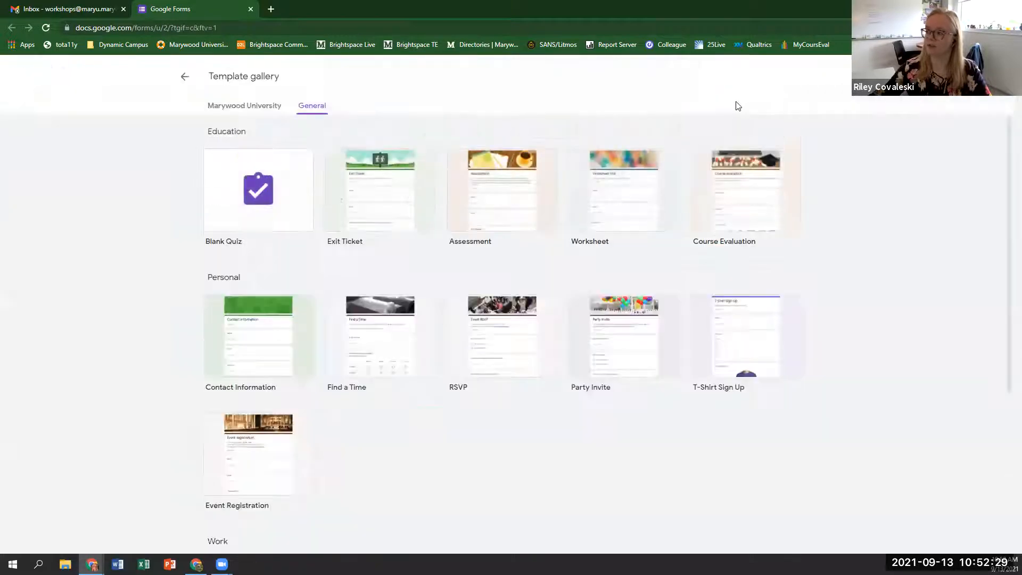
pyautogui.click(244, 106)
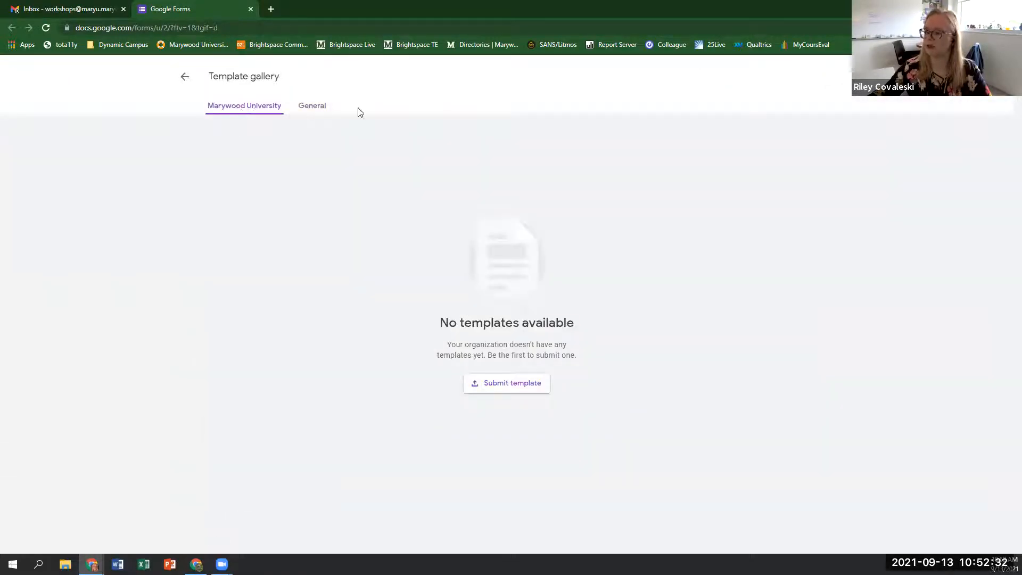
pyautogui.click(319, 109)
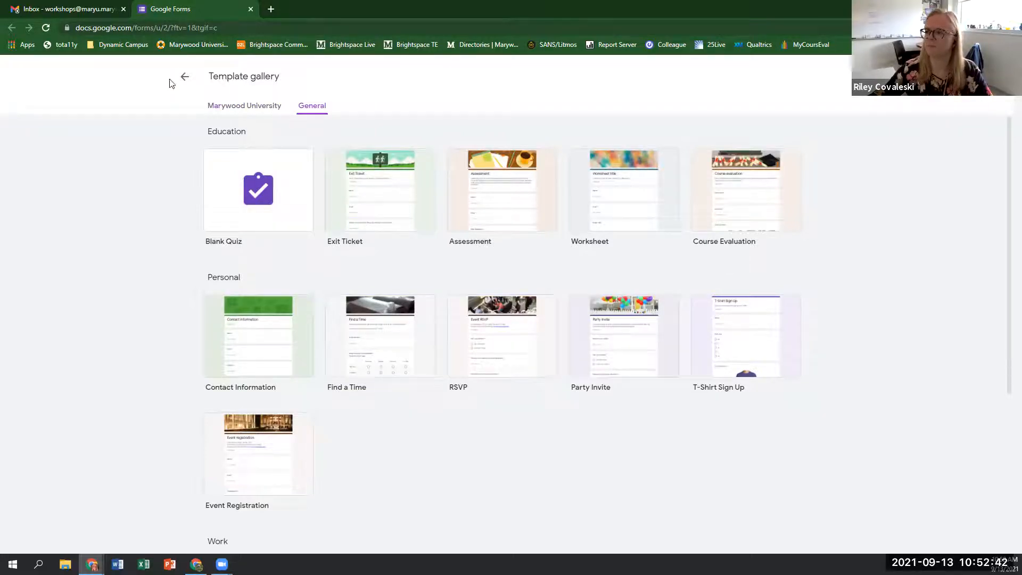
pyautogui.scroll(-5, 181, 220)
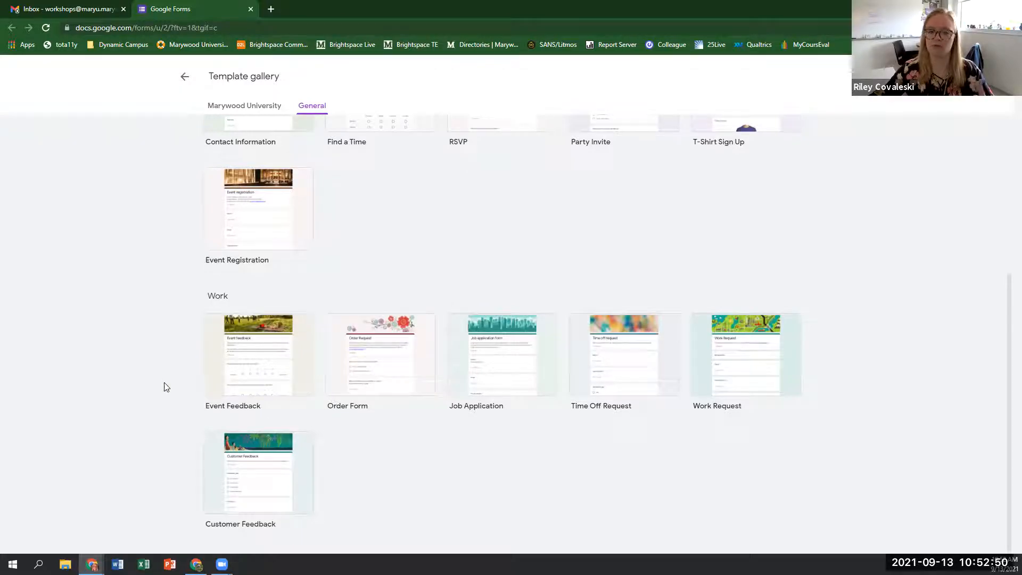
pyautogui.click(184, 84)
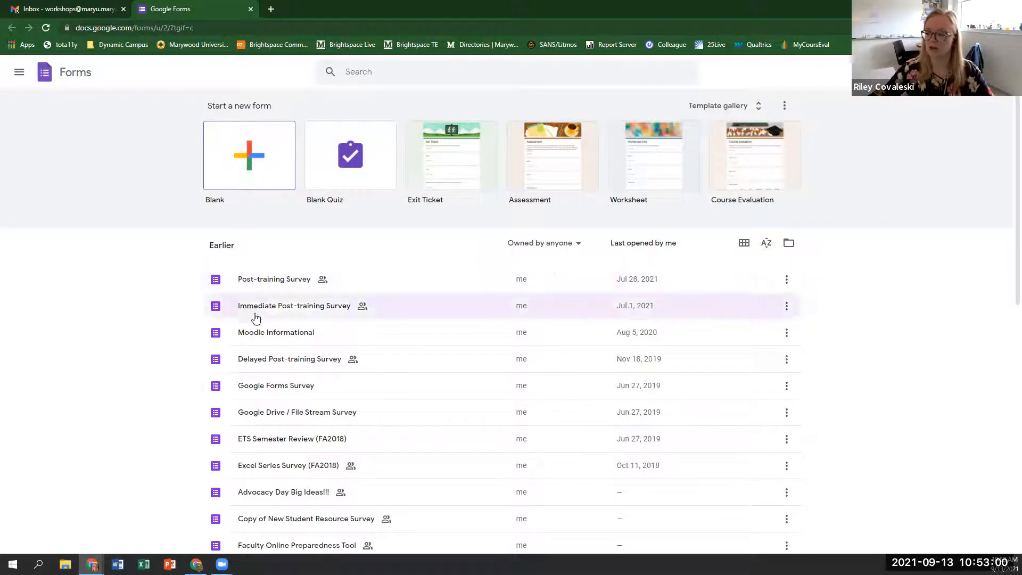
pyautogui.scroll(-2, 272, 353)
pyautogui.scroll(-4, 272, 353)
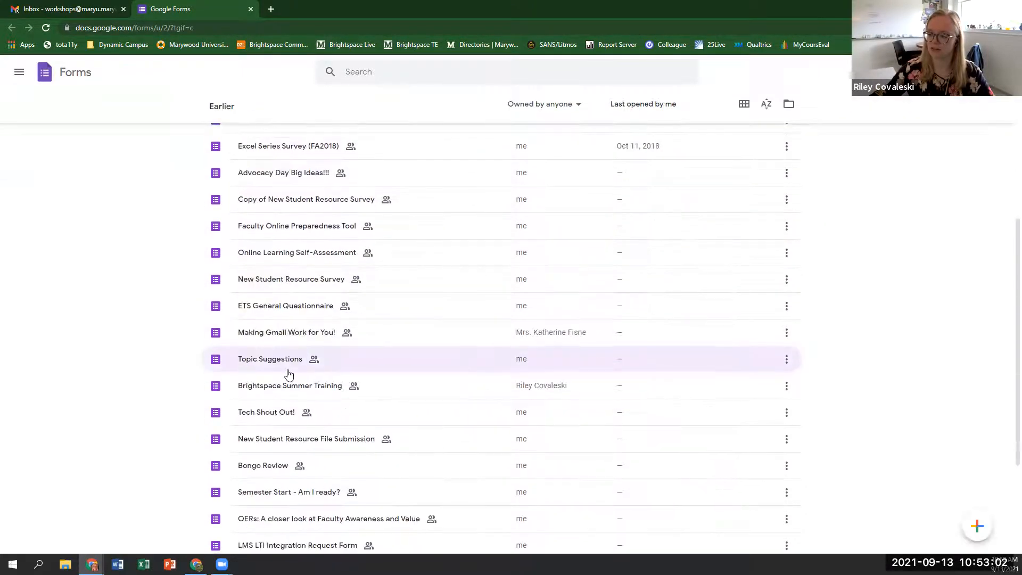
pyautogui.scroll(5, 268, 449)
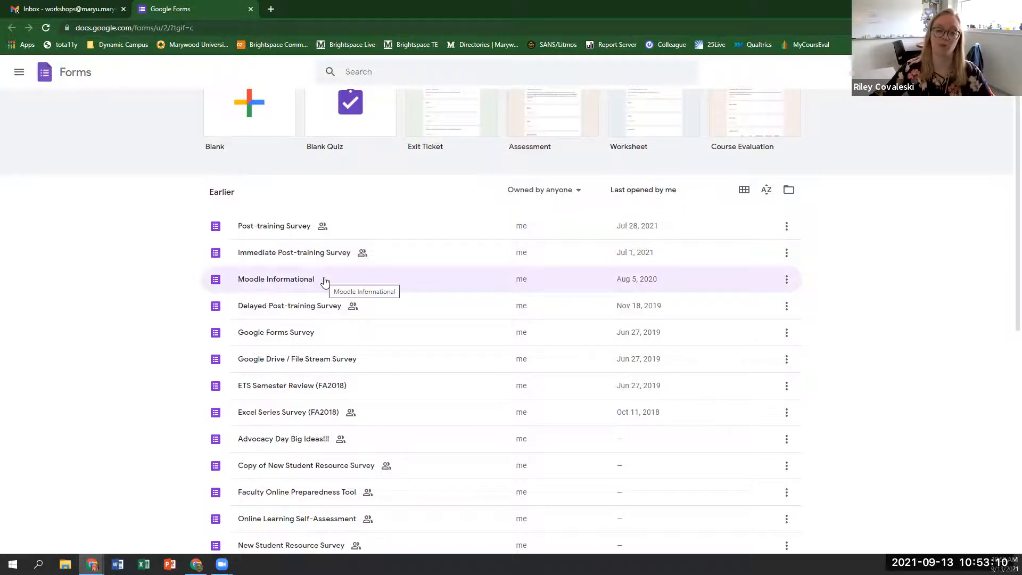
pyautogui.scroll(1, 184, 320)
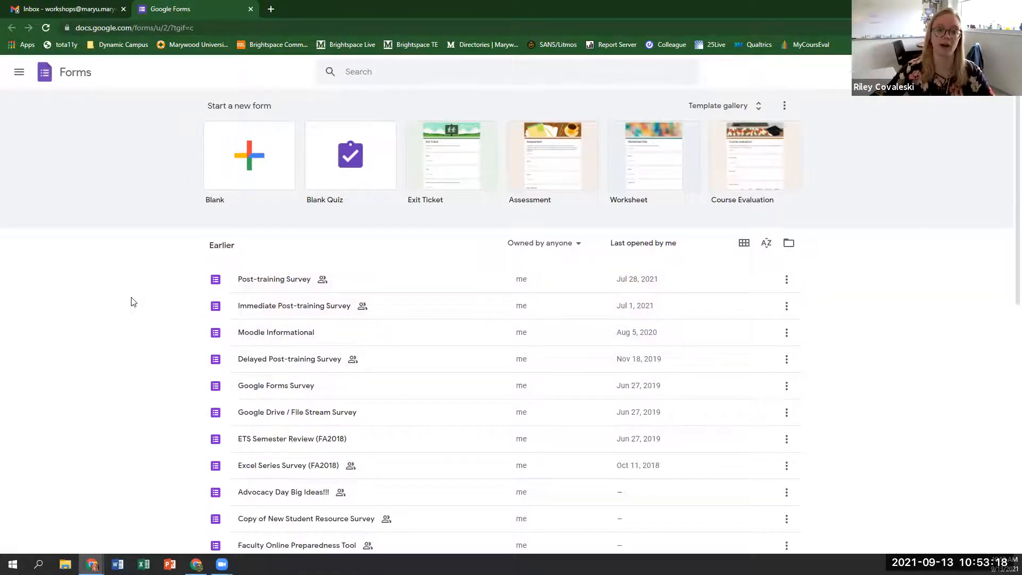
# Create a blank form titled "Ice Cream Survey!" and give the form file the same name.
pyautogui.click(255, 162)
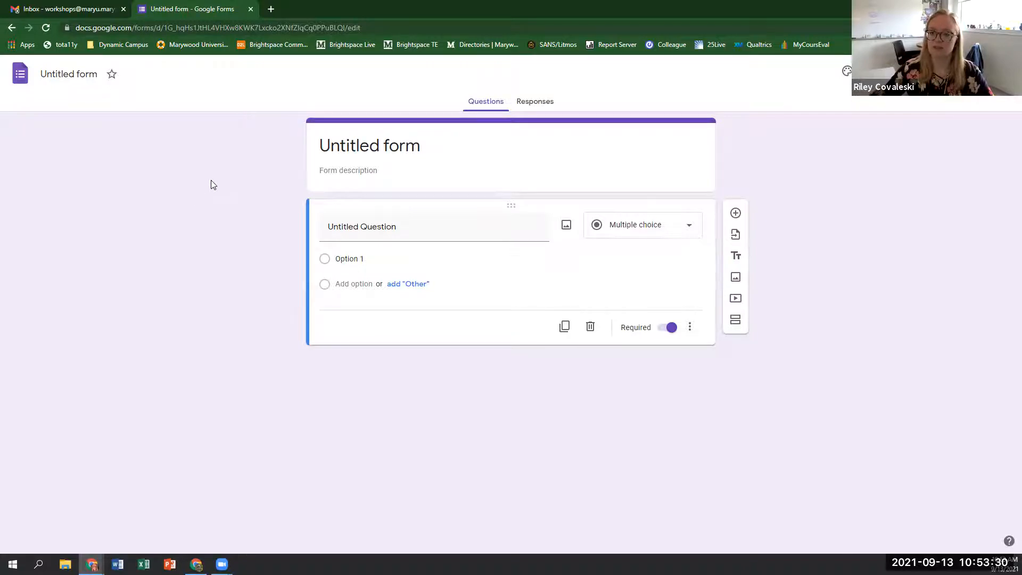
pyautogui.click(351, 148)
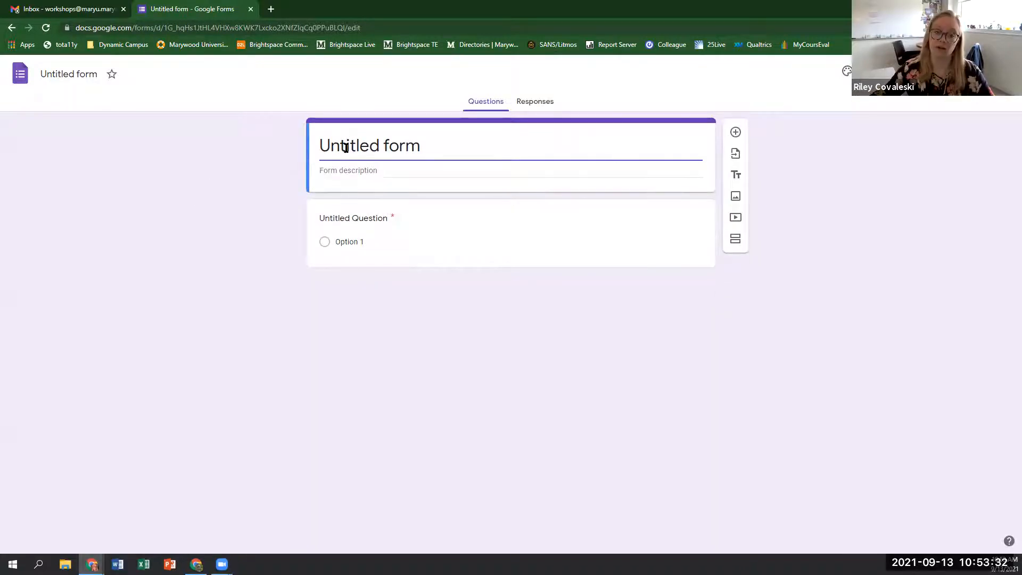
pyautogui.click(422, 150)
pyautogui.moveTo(422, 151); pyautogui.dragTo(211, 180)
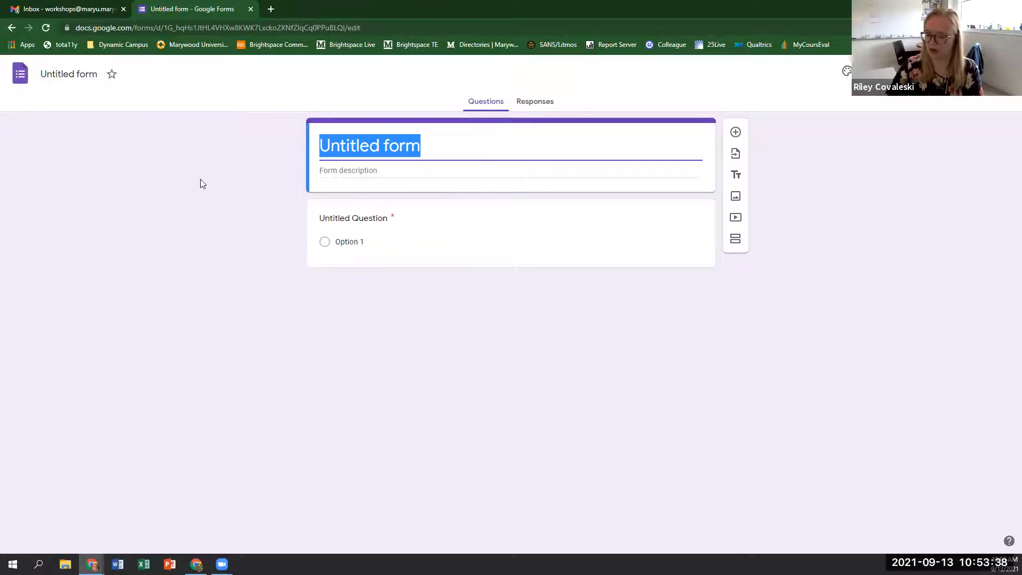
pyautogui.write('Ice Cream Survey!')
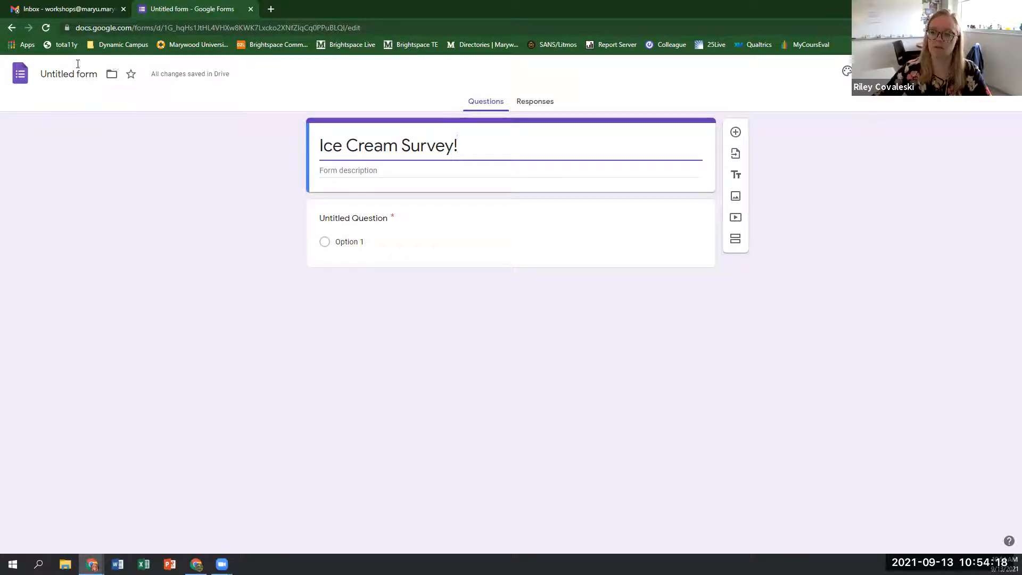
pyautogui.click(54, 75)
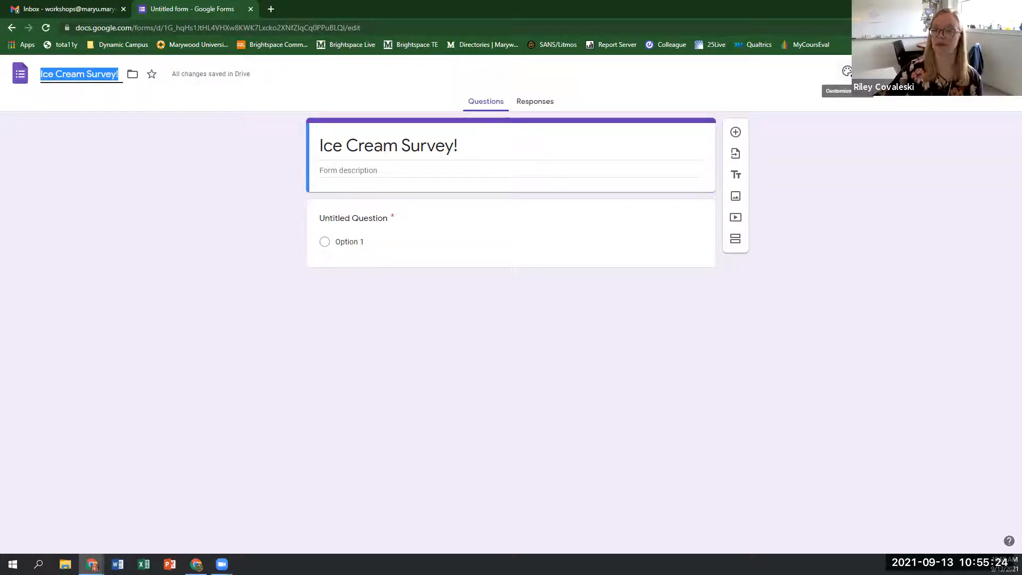
# Set the form's theme color to green after trying orange.
pyautogui.click(847, 72)
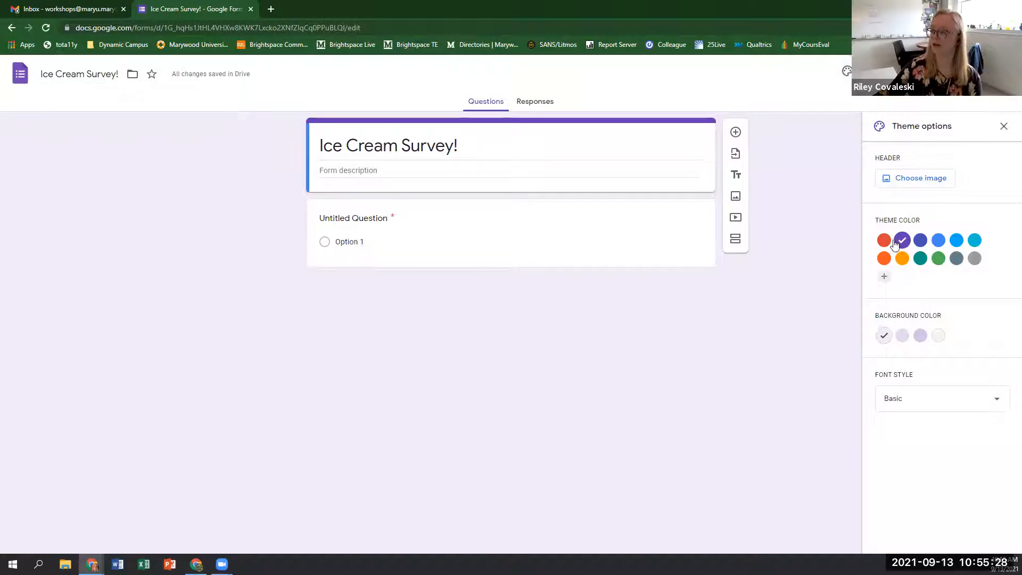
pyautogui.click(939, 260)
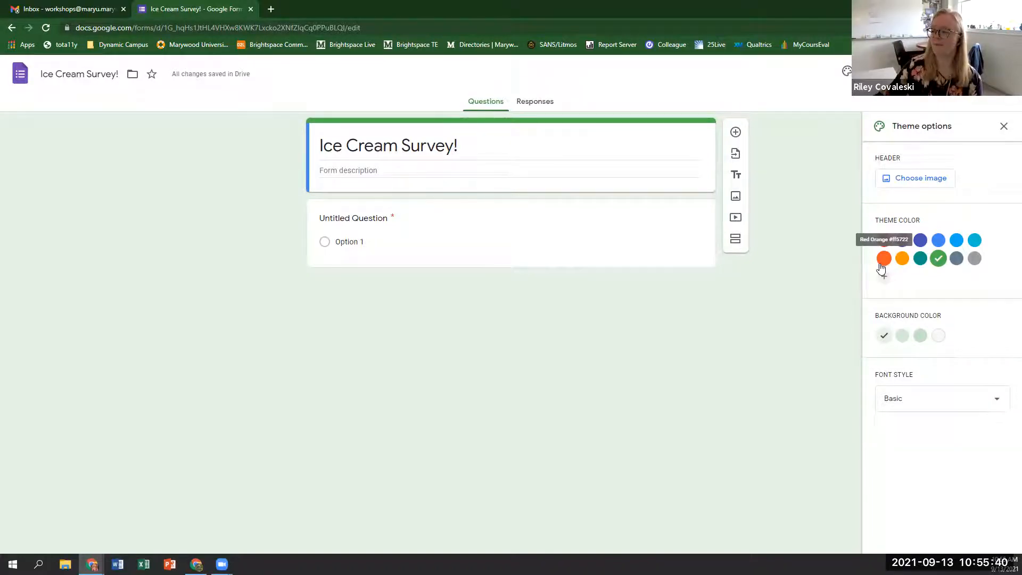
pyautogui.click(902, 259)
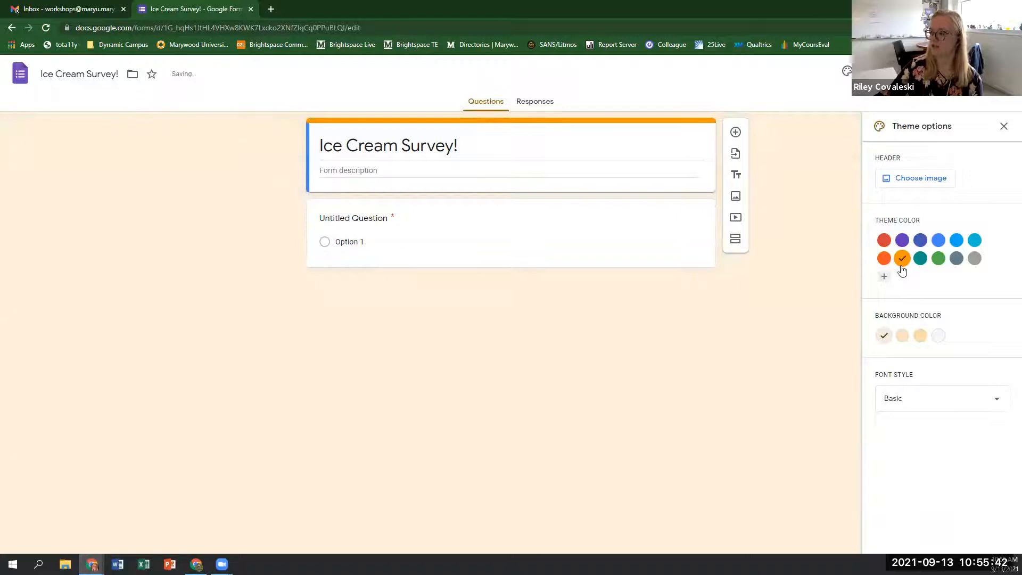
pyautogui.click(940, 259)
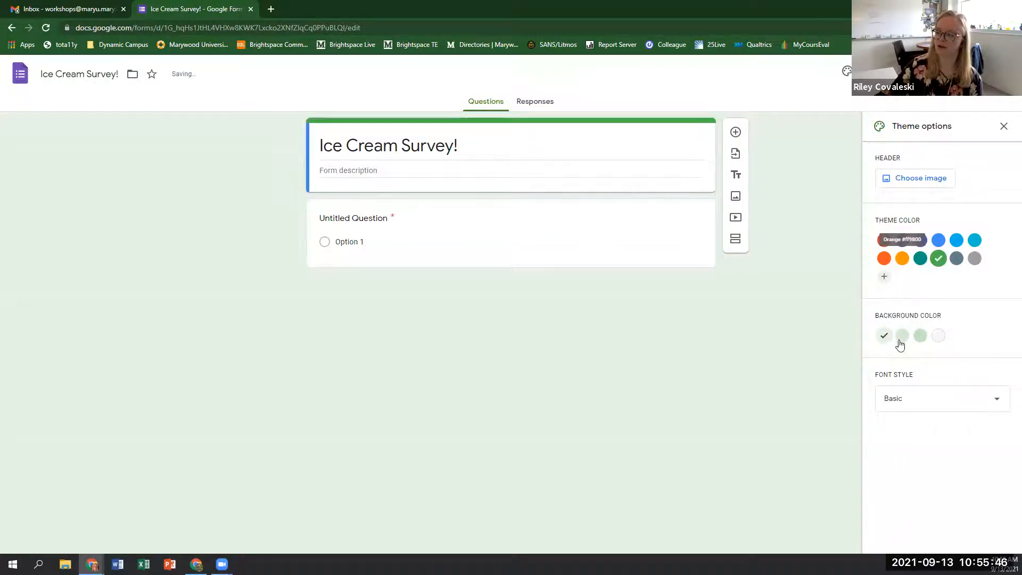
# Try the other background shades of the green theme and return to the light one.
pyautogui.click(939, 340)
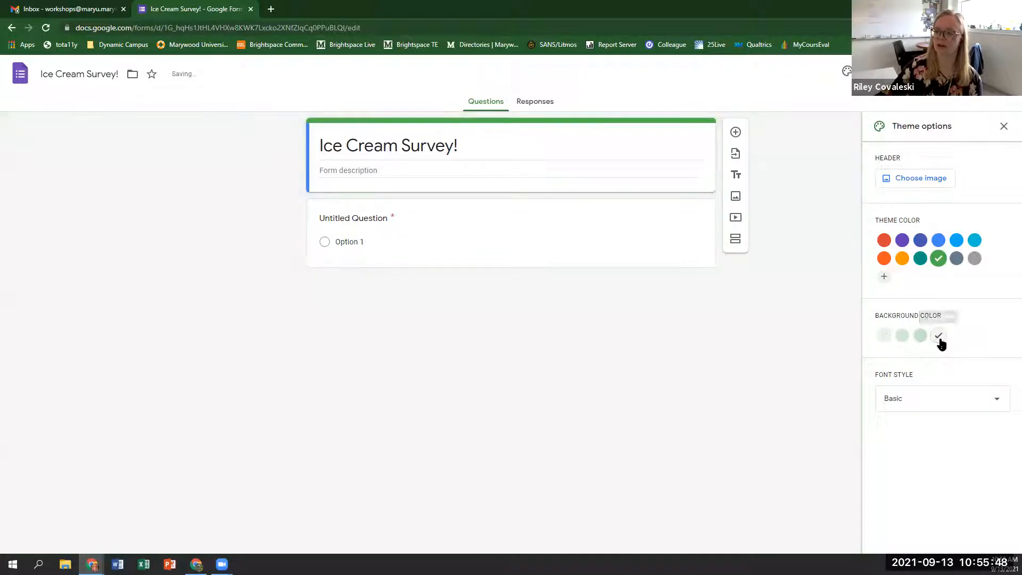
pyautogui.click(920, 337)
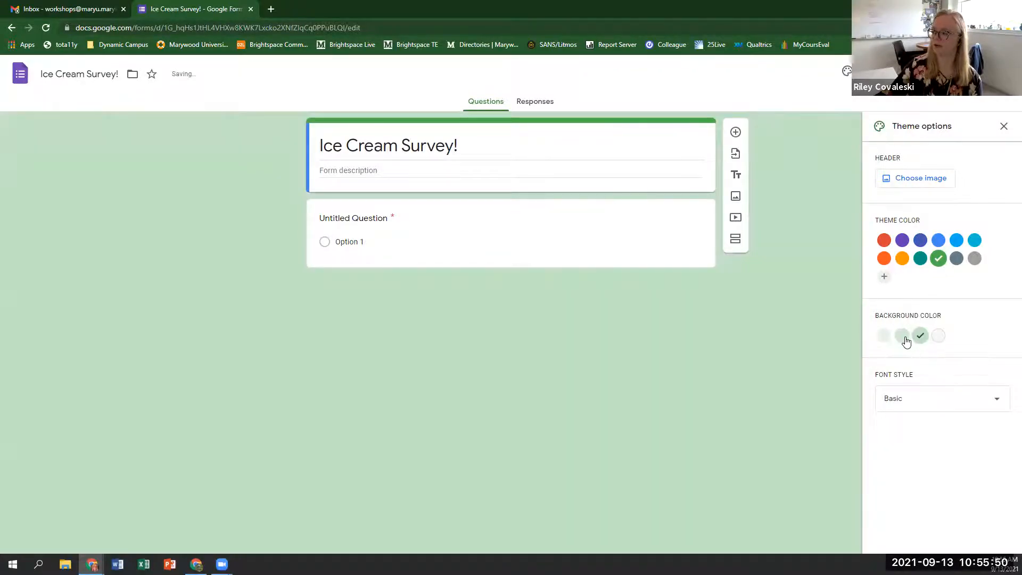
pyautogui.click(904, 338)
pyautogui.click(883, 338)
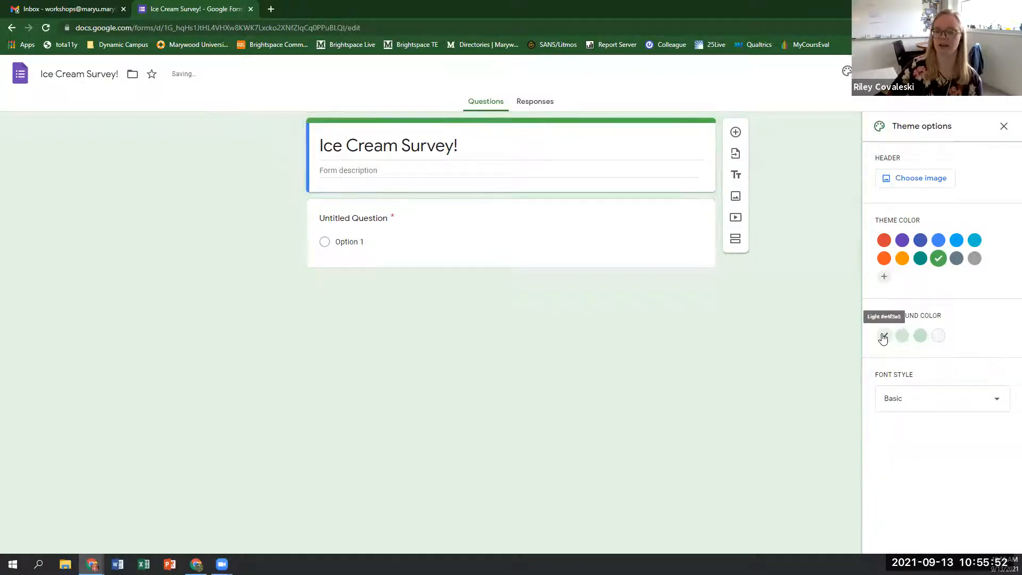
# Try the Decorative font style, return to Basic, and close the theme options.
pyautogui.click(915, 401)
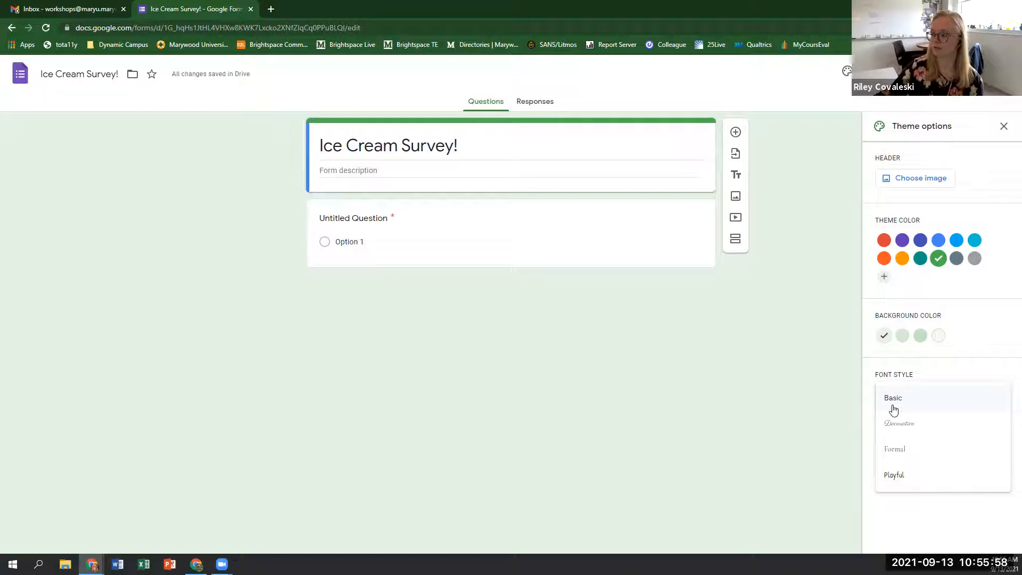
pyautogui.click(900, 425)
pyautogui.click(910, 409)
pyautogui.click(892, 374)
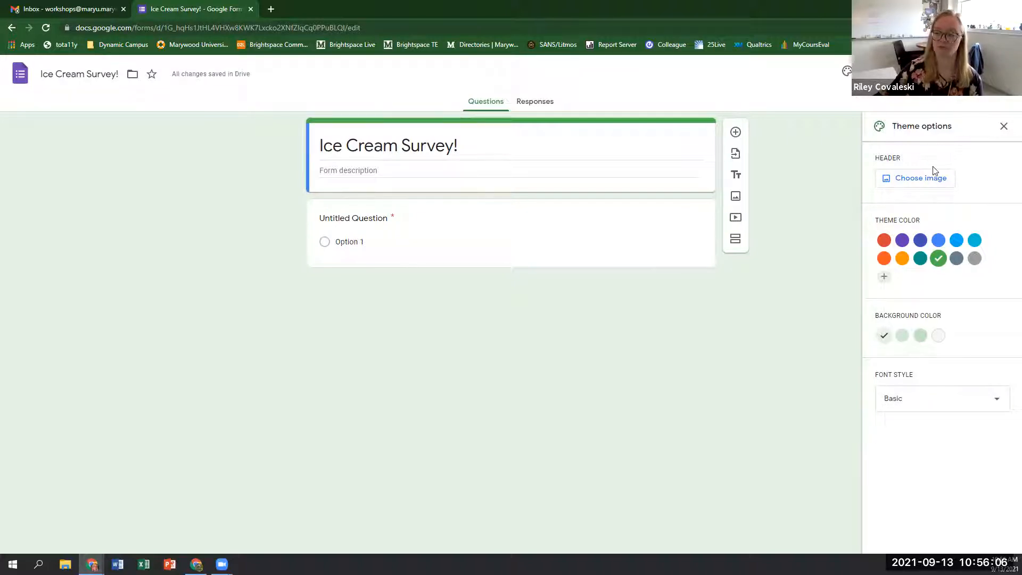
pyautogui.click(1004, 127)
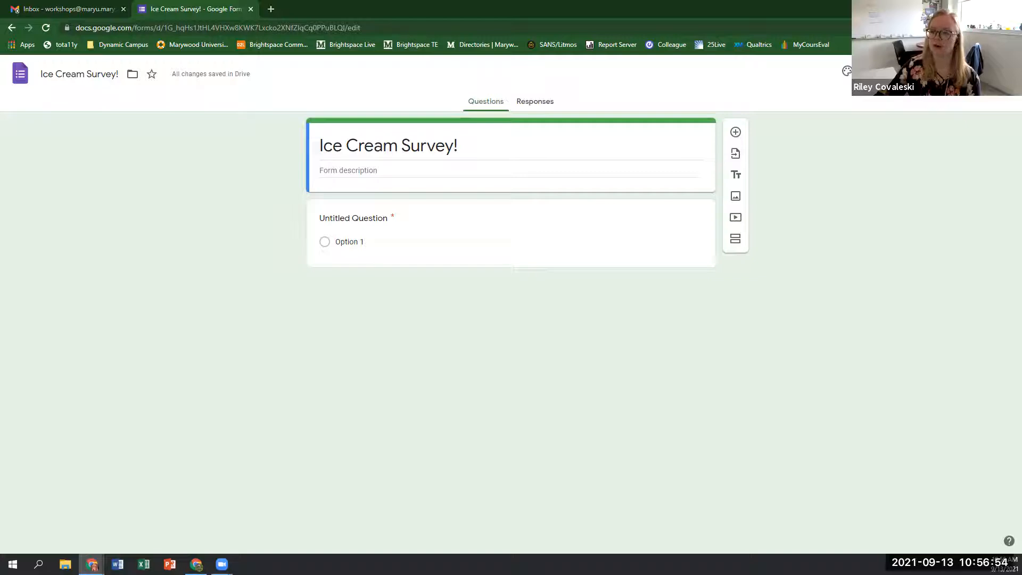
# Switch to the already completed Ice Cream Survey! form and expand its response settings.
pyautogui.moveTo(377, 2); pyautogui.dragTo(360, 8)
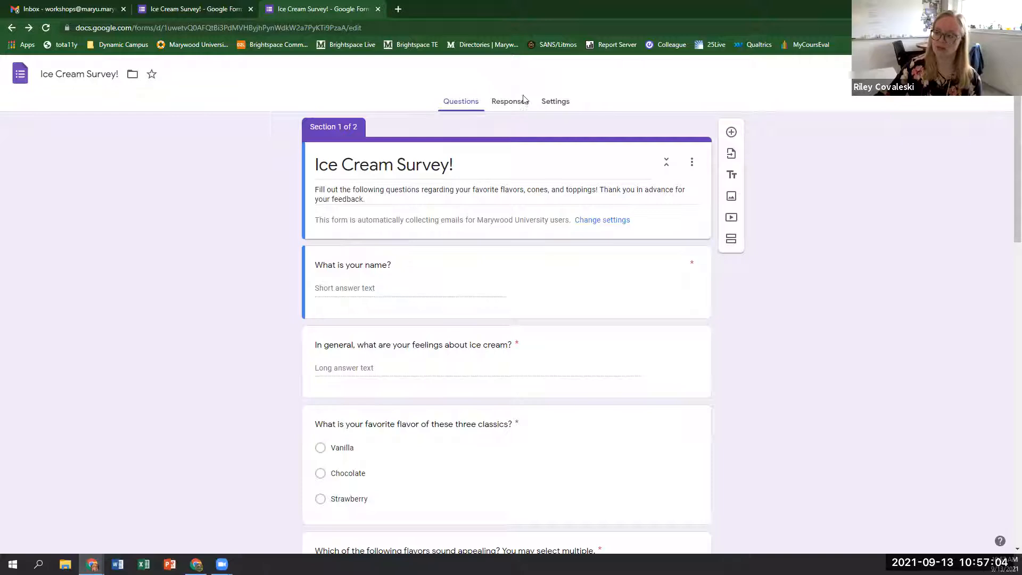
pyautogui.click(553, 105)
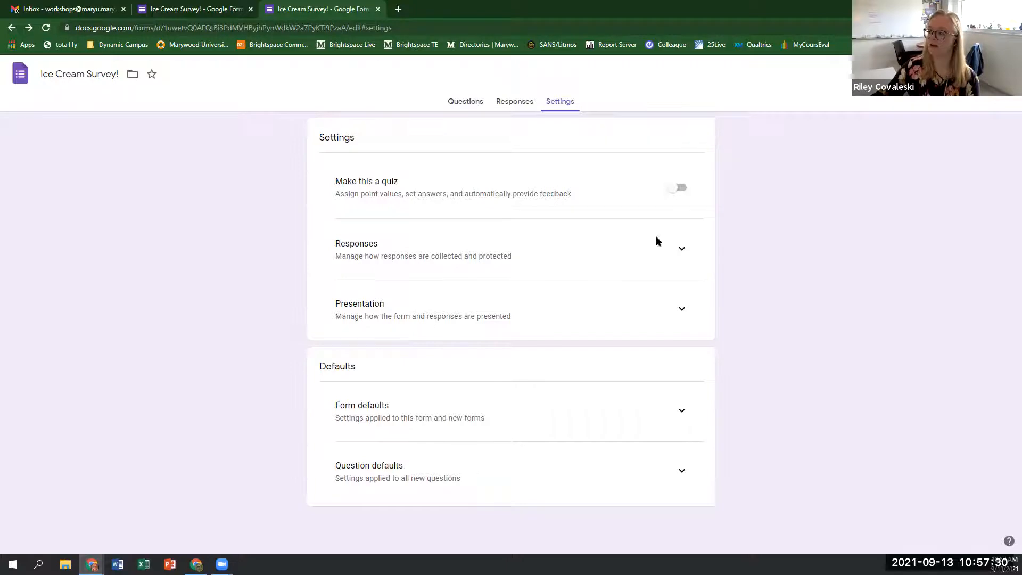
pyautogui.click(682, 251)
pyautogui.scroll(-1, 464, 253)
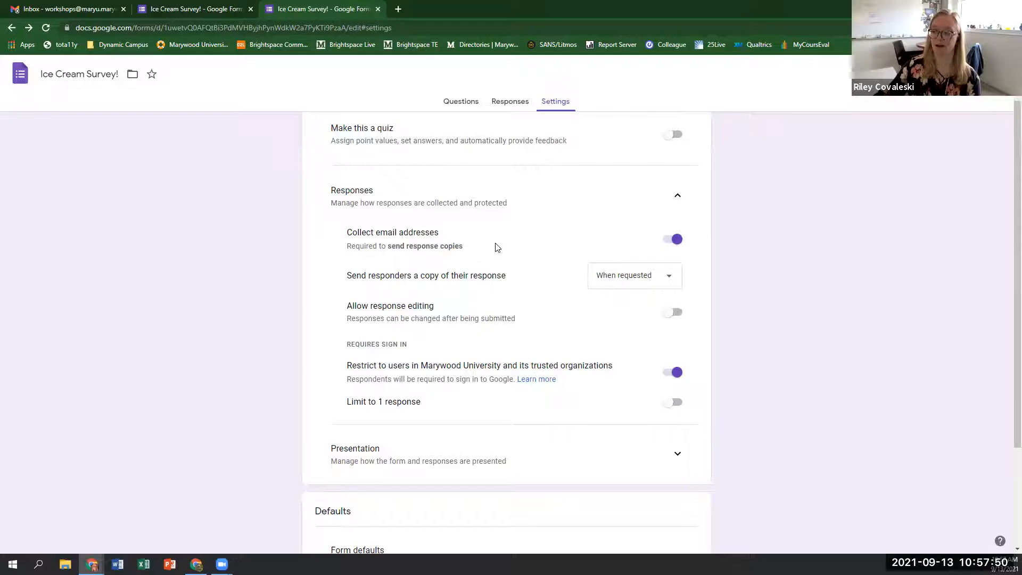
# Turn email address collection off and on again, and leave sending responders a copy of their response at Off.
pyautogui.click(675, 239)
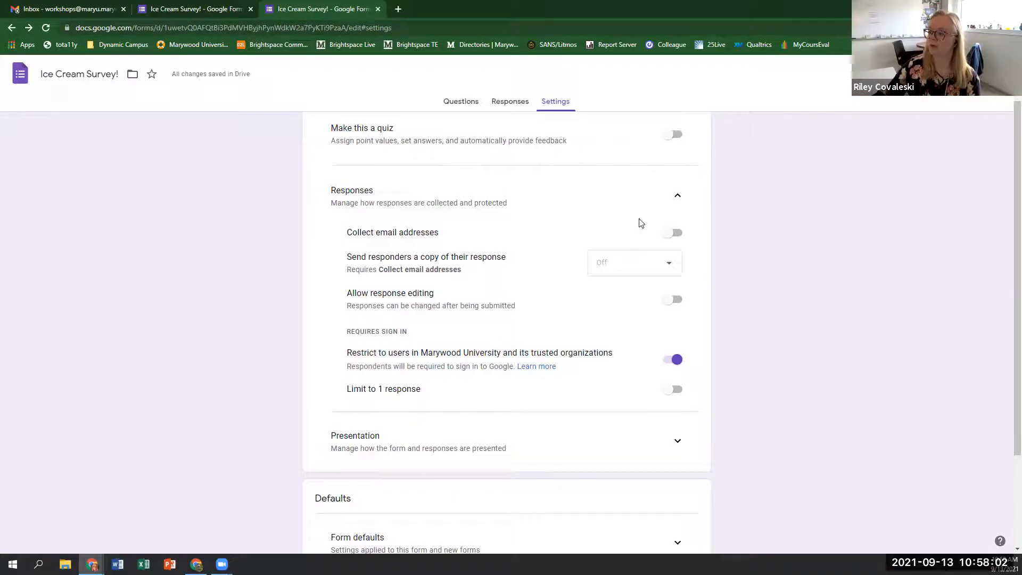
pyautogui.click(675, 235)
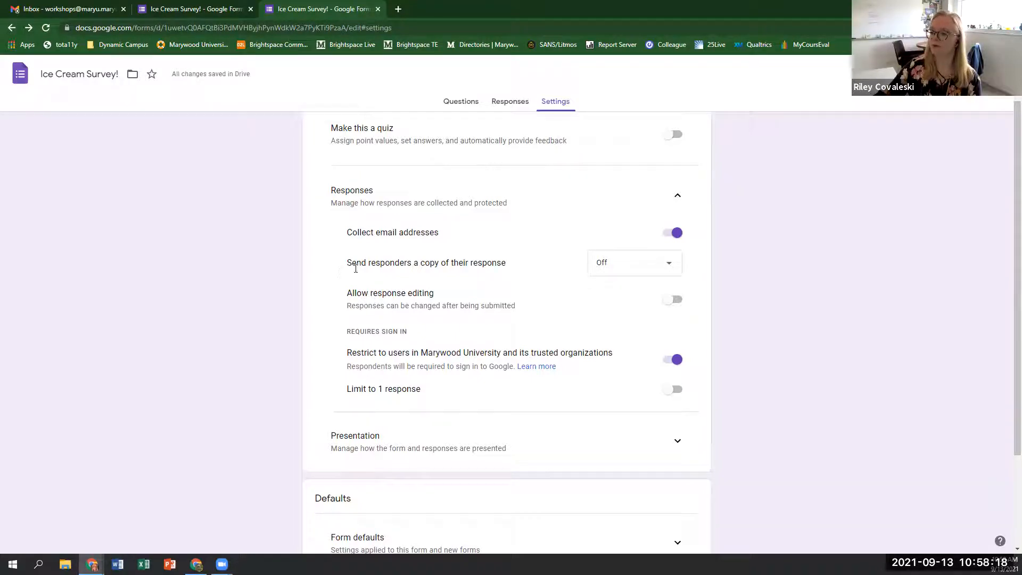
pyautogui.click(621, 266)
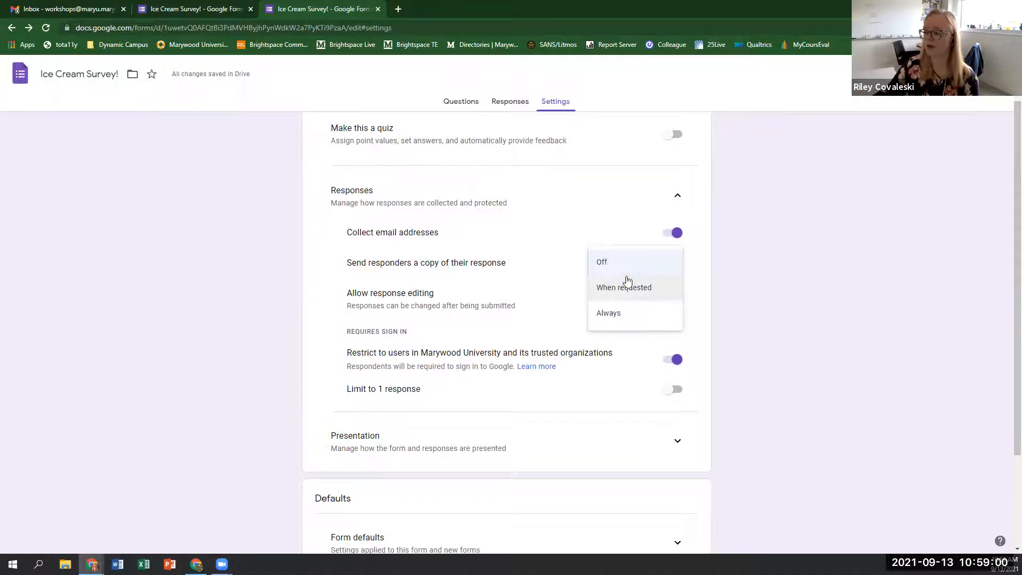
pyautogui.click(607, 268)
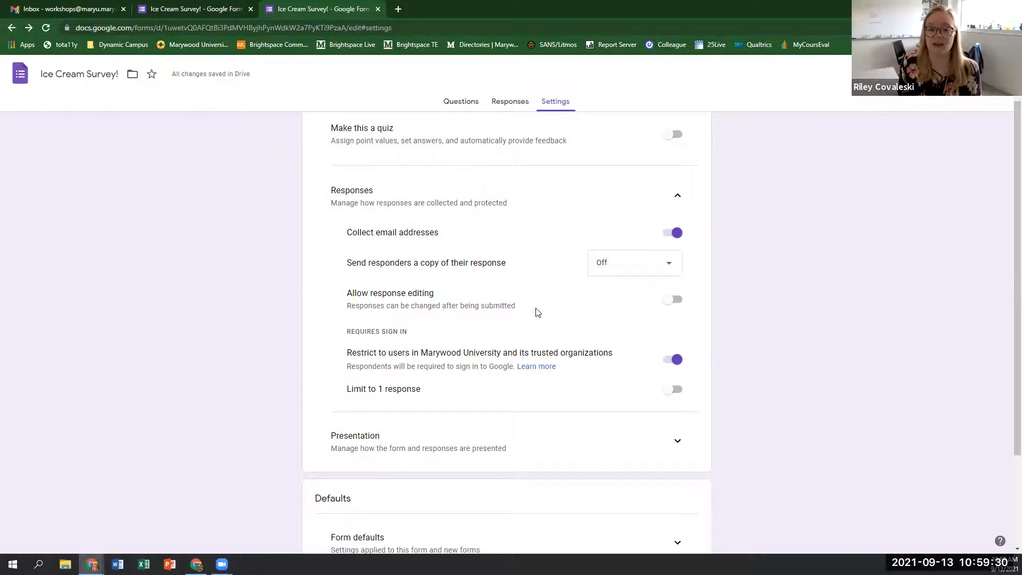
# Turn on response editing after submission and switch it back off.
pyautogui.click(669, 302)
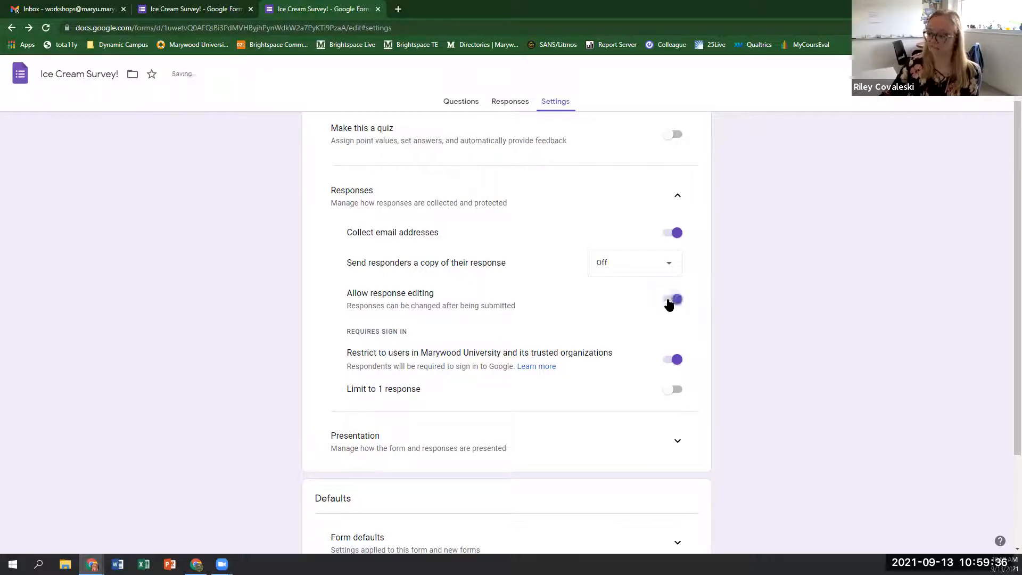
pyautogui.click(669, 301)
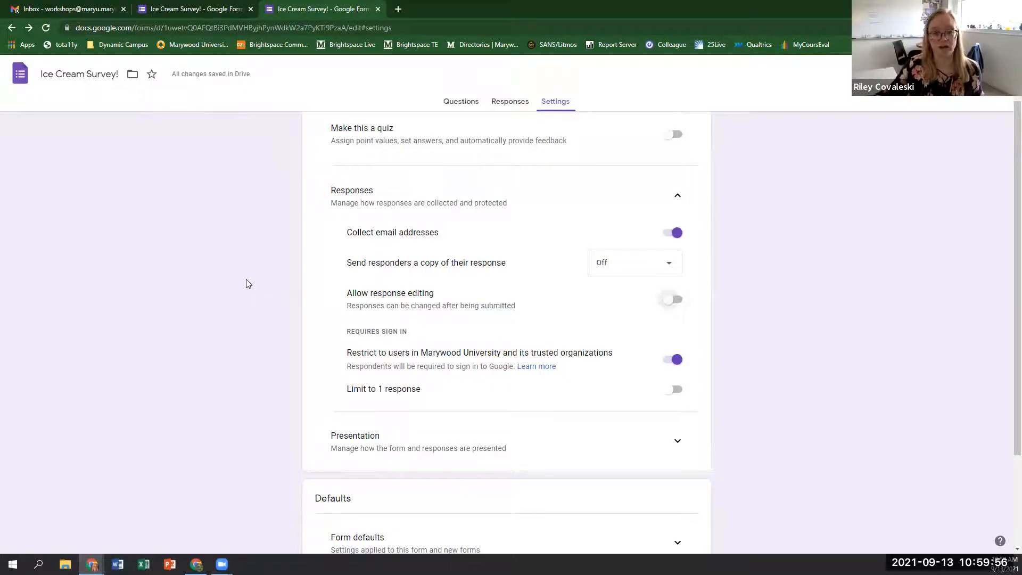
# Turn the restriction to users in Marywood University and its trusted organizations off and back on.
pyautogui.scroll(-2, 252, 292)
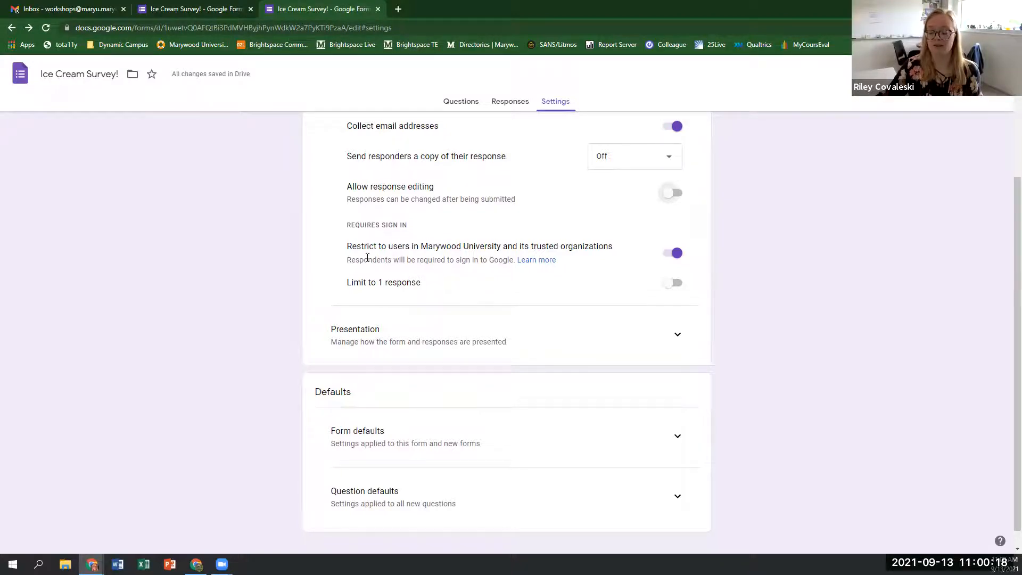
pyautogui.click(686, 254)
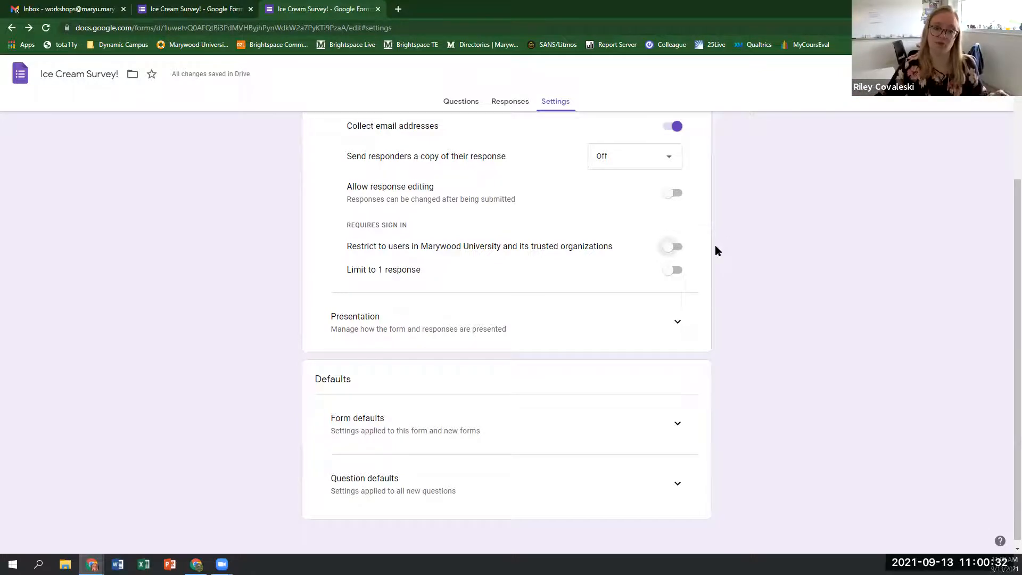
pyautogui.click(671, 249)
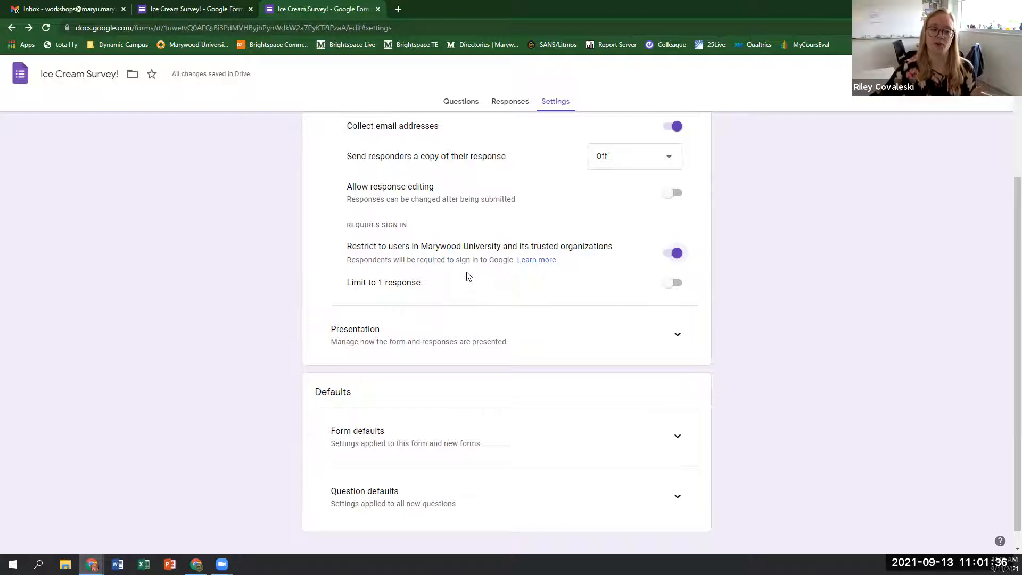
# Turn on the limit to 1 response and collapse the response settings.
pyautogui.click(671, 289)
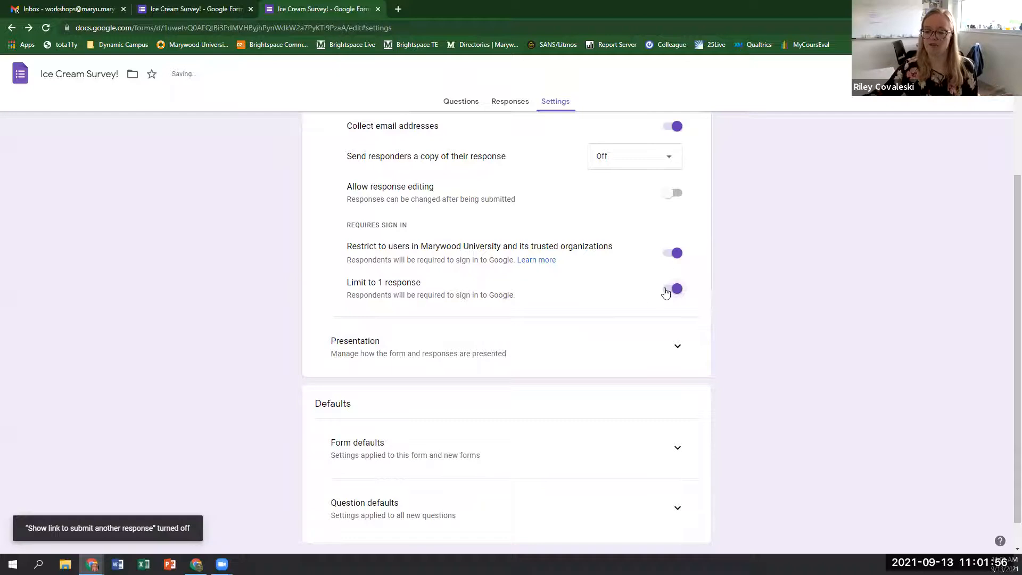
pyautogui.scroll(-1, 584, 295)
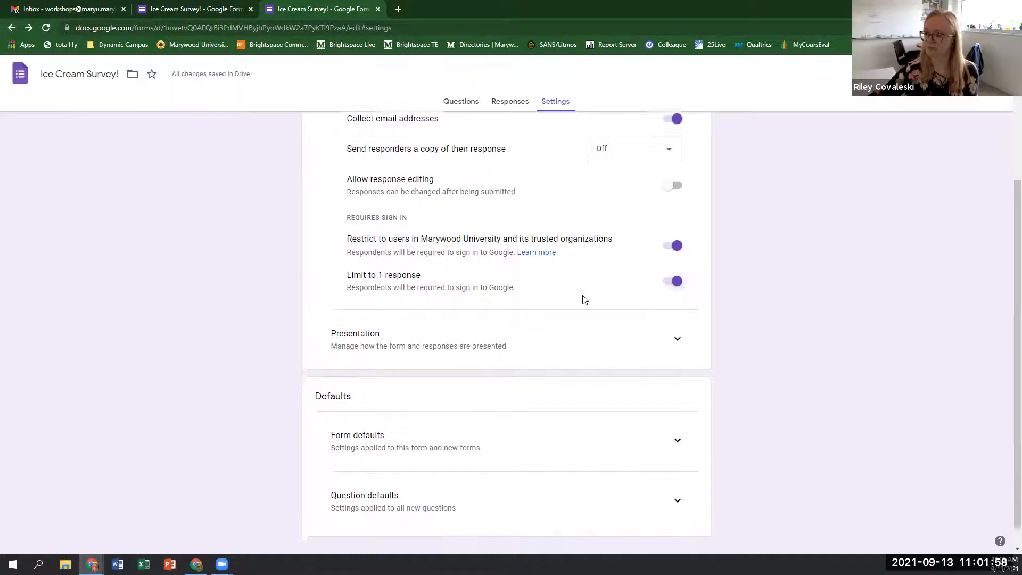
pyautogui.scroll(3, 556, 296)
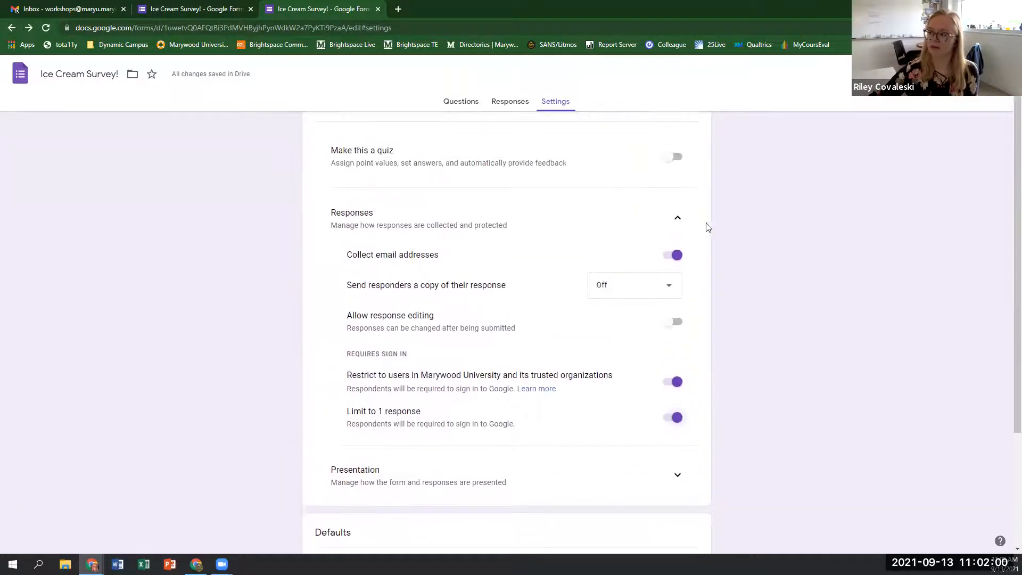
pyautogui.click(684, 223)
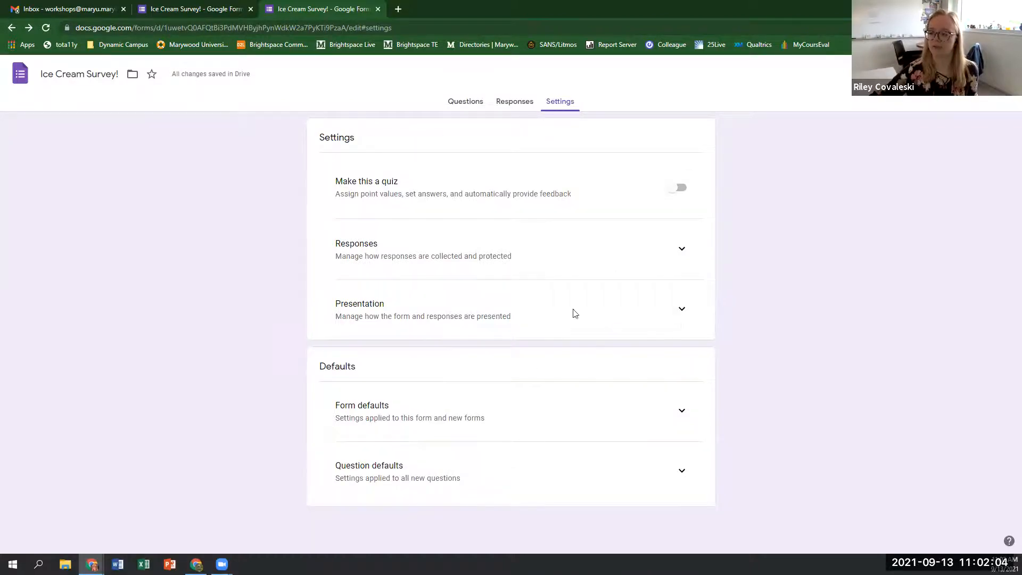
# Expand the presentation settings and turn on the progress bar.
pyautogui.click(680, 311)
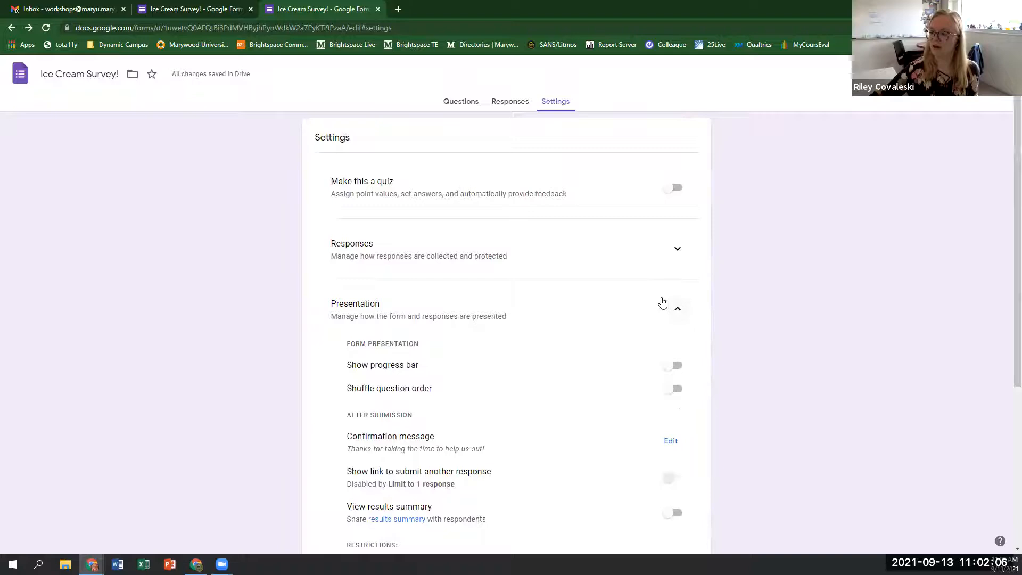
pyautogui.scroll(-1, 638, 287)
pyautogui.scroll(-2, 638, 287)
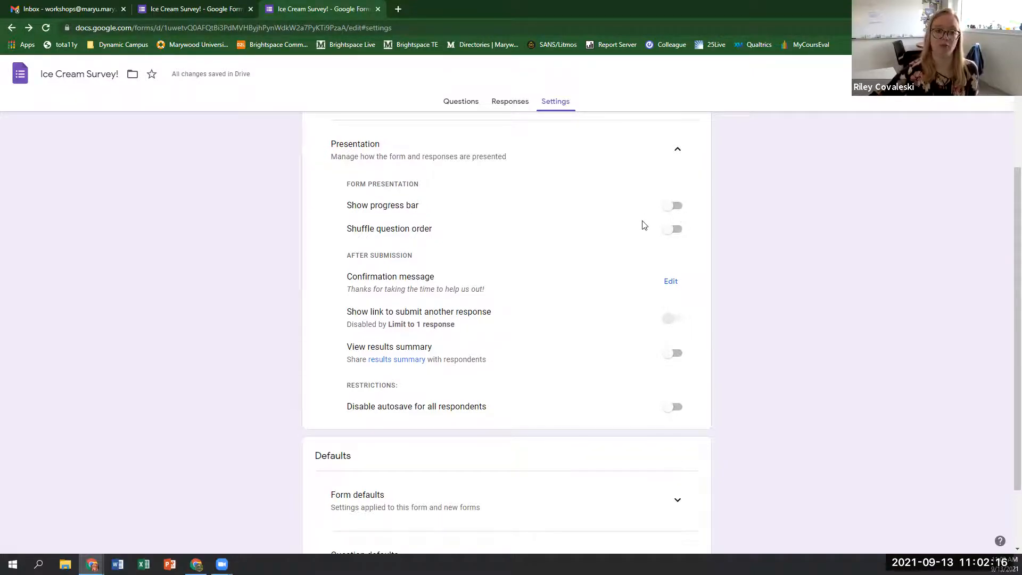
pyautogui.click(666, 207)
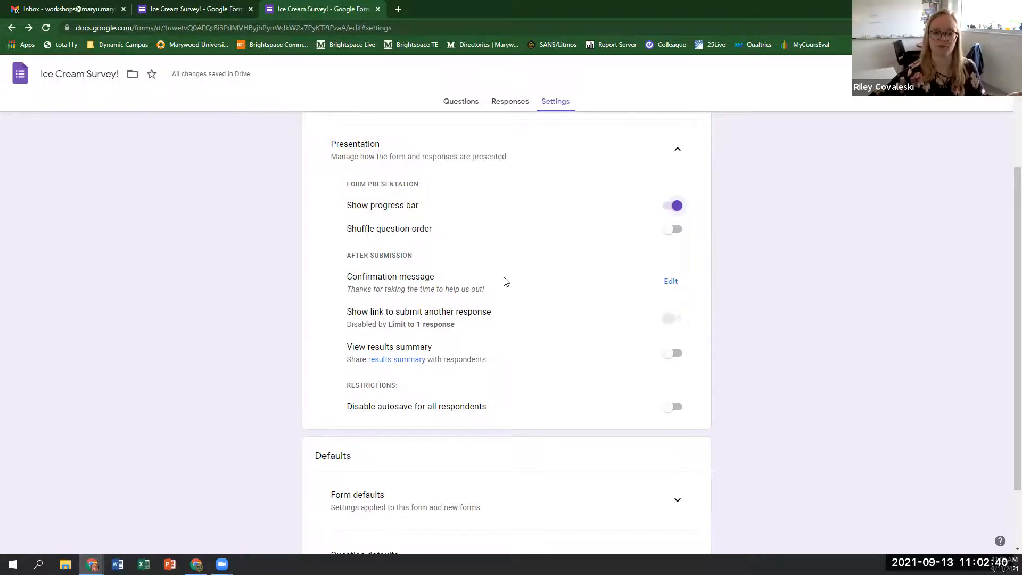
# Open the confirmation message and save it as is, and examine what controls the link to submit another response.
pyautogui.click(672, 283)
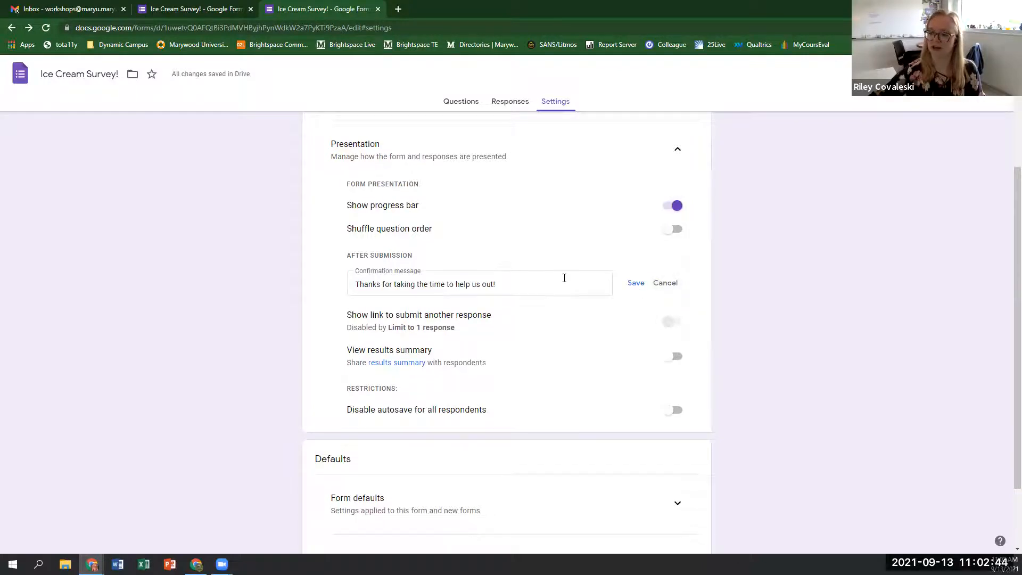
pyautogui.click(636, 284)
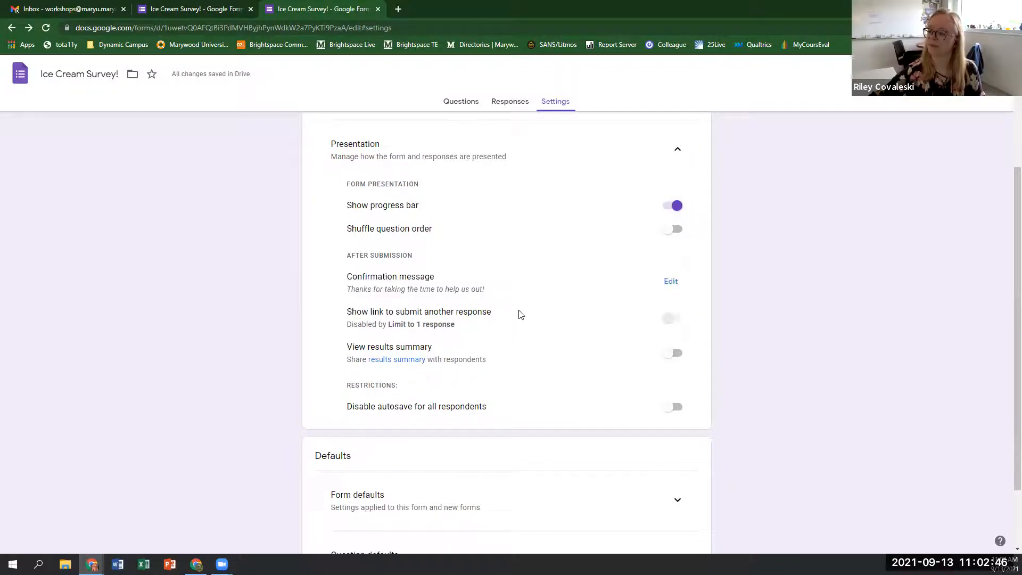
pyautogui.scroll(-1, 519, 318)
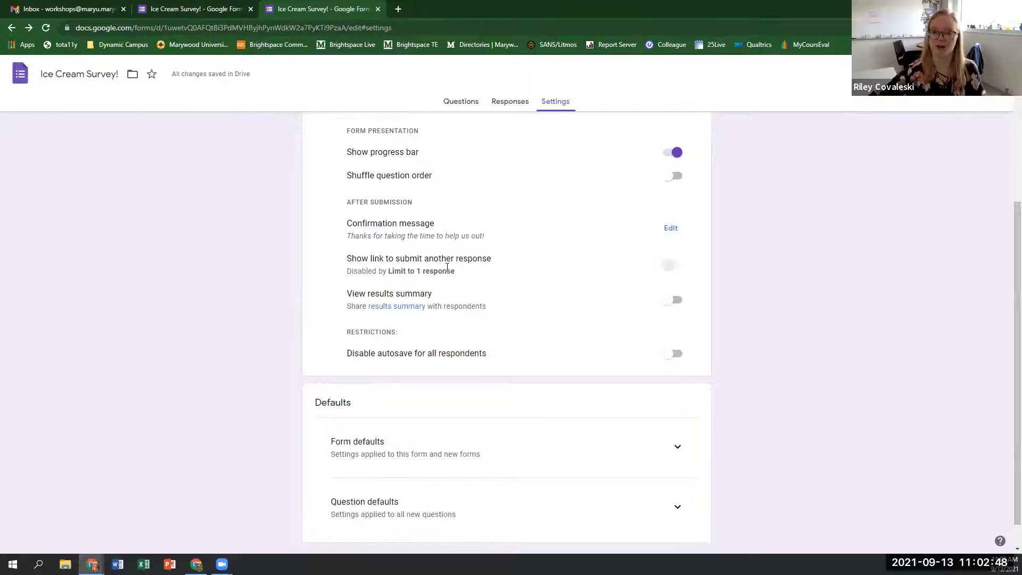
pyautogui.moveTo(464, 273); pyautogui.dragTo(389, 272)
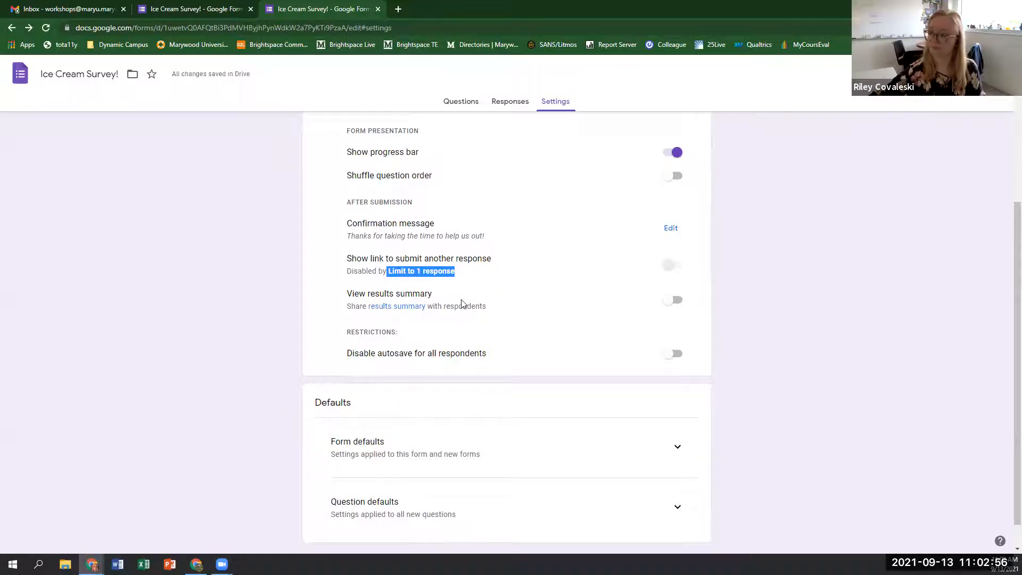
pyautogui.click(517, 304)
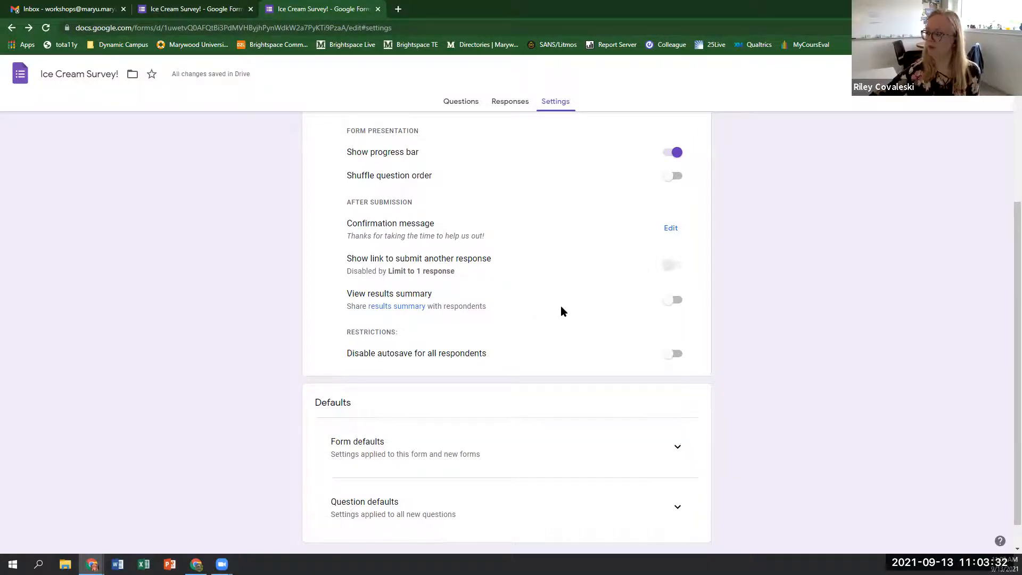
# Turn on disabling autosave for all respondents and switch it back off.
pyautogui.scroll(-1, 429, 325)
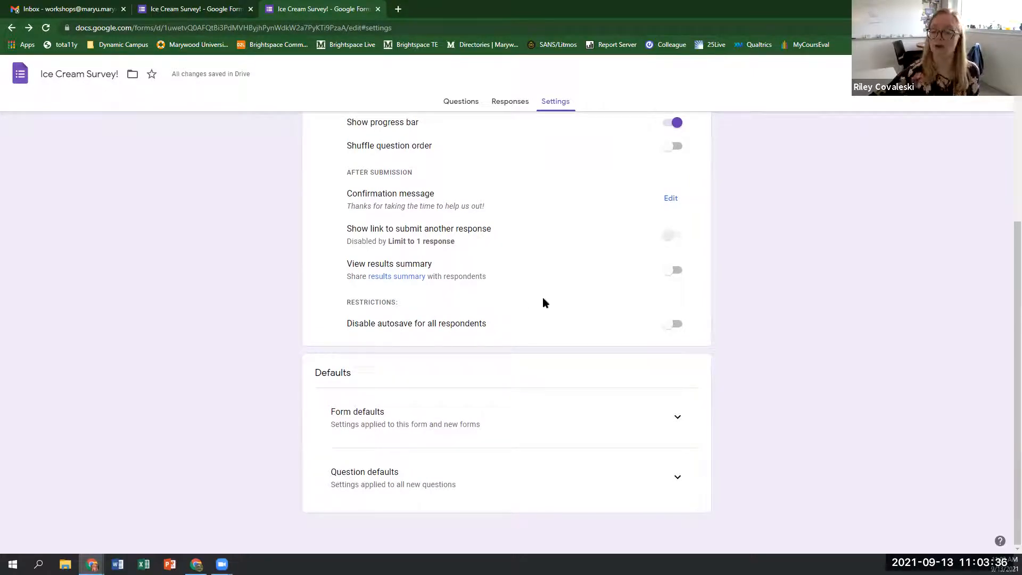
pyautogui.click(680, 329)
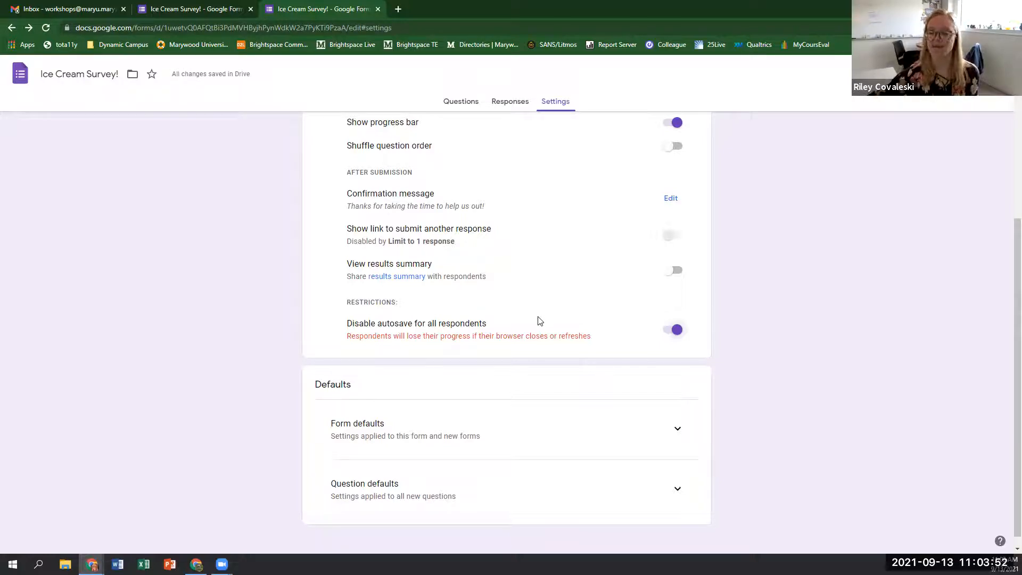
pyautogui.click(677, 329)
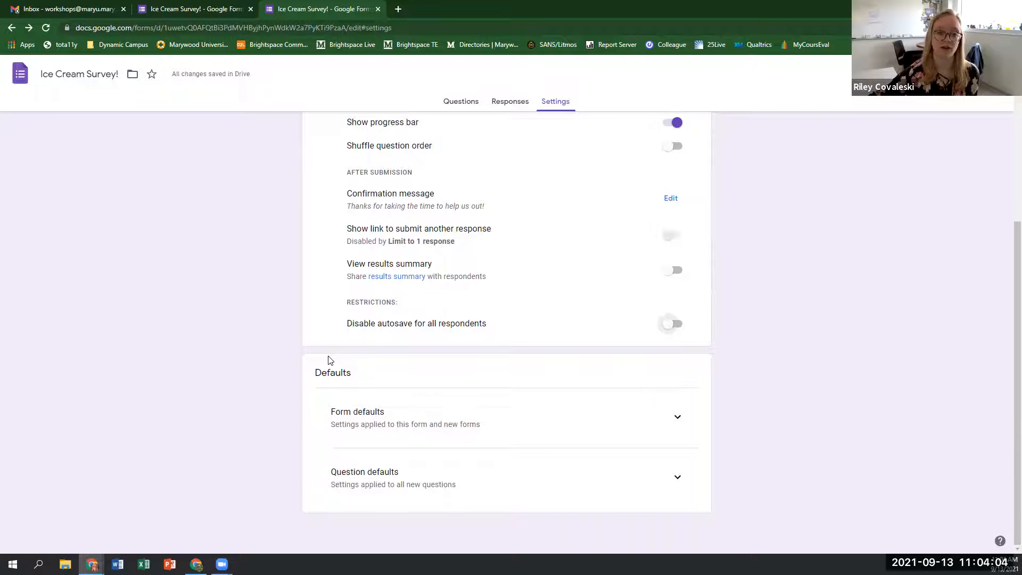
# Review the form defaults and question defaults, and collapse all expanded settings sections.
pyautogui.click(678, 417)
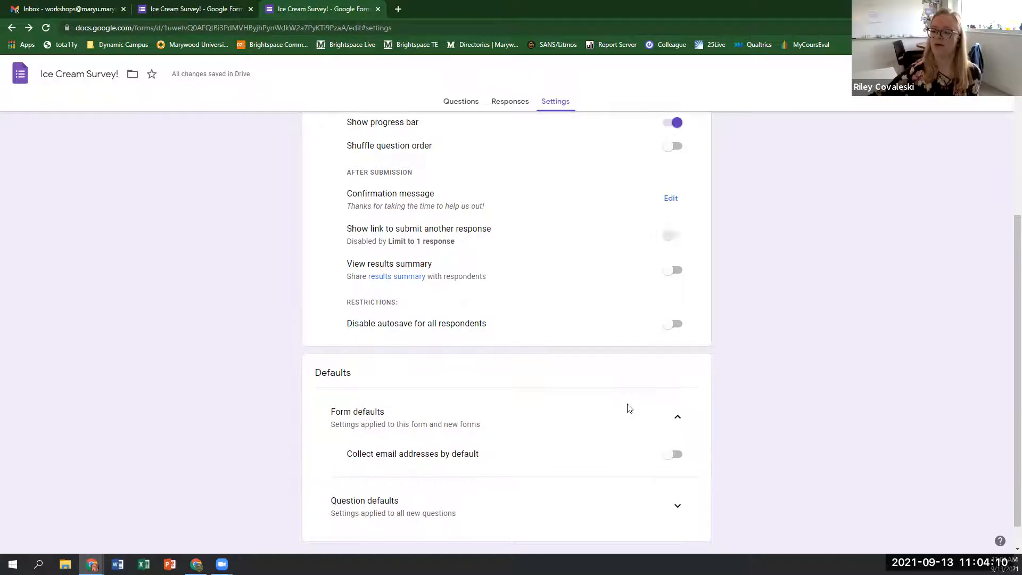
pyautogui.scroll(-1, 626, 406)
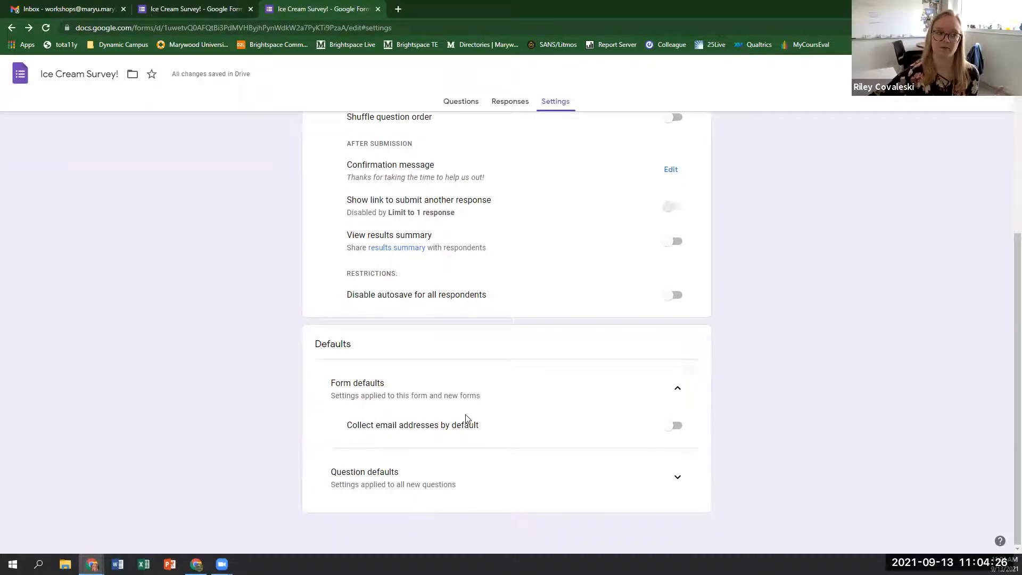
pyautogui.click(676, 389)
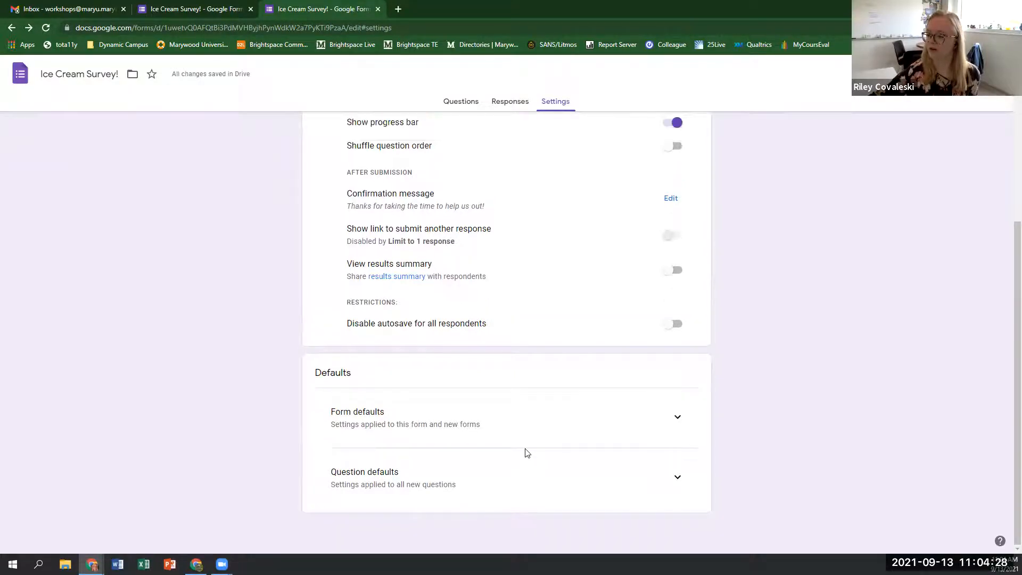
pyautogui.click(677, 479)
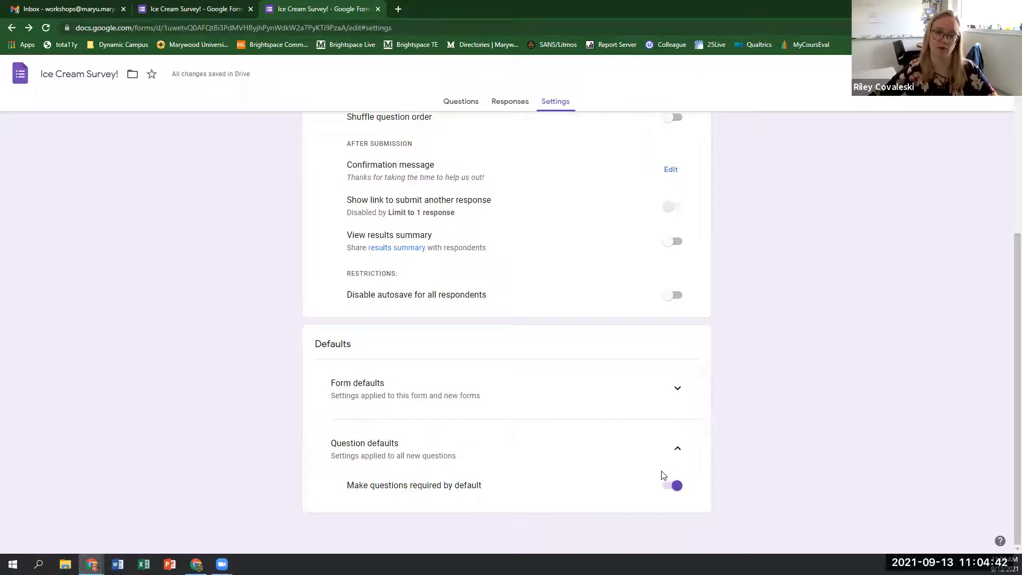
pyautogui.click(676, 449)
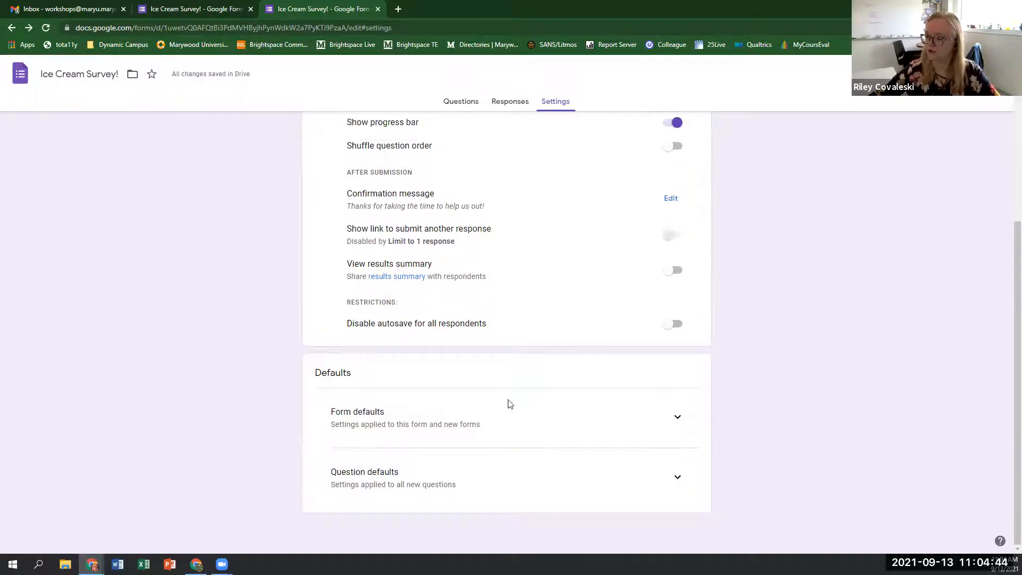
pyautogui.scroll(3, 637, 433)
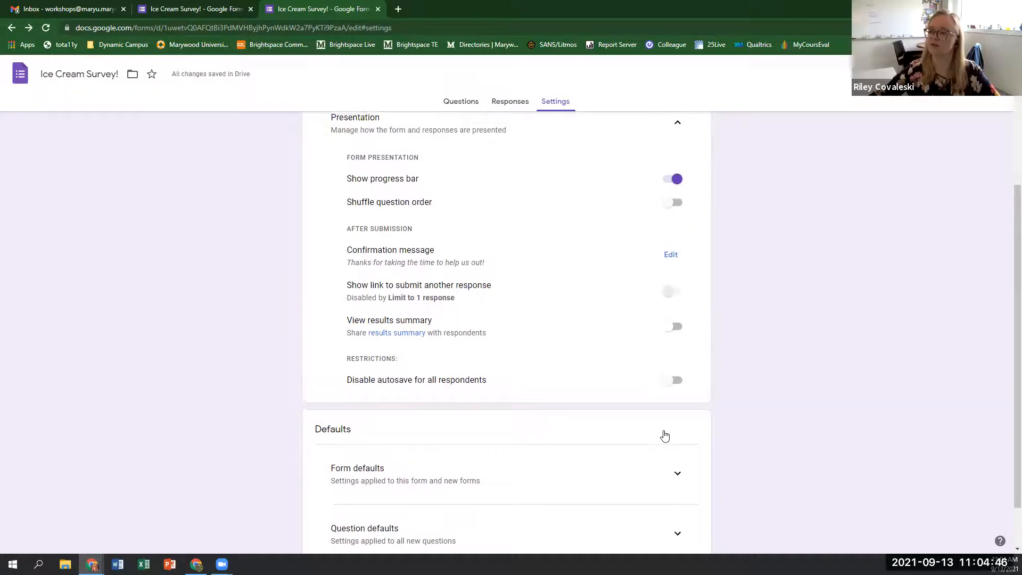
pyautogui.scroll(2, 647, 403)
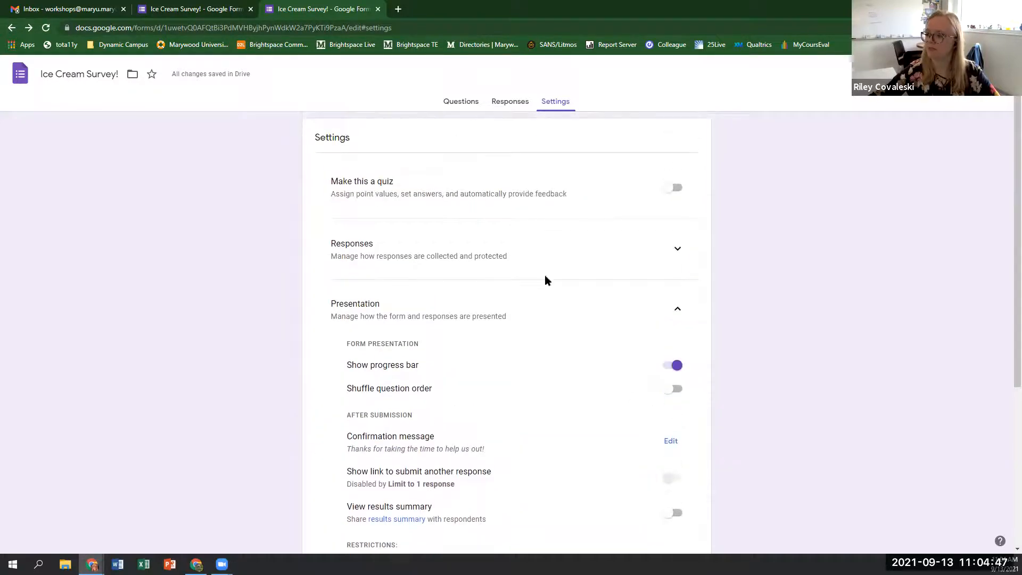
pyautogui.click(672, 305)
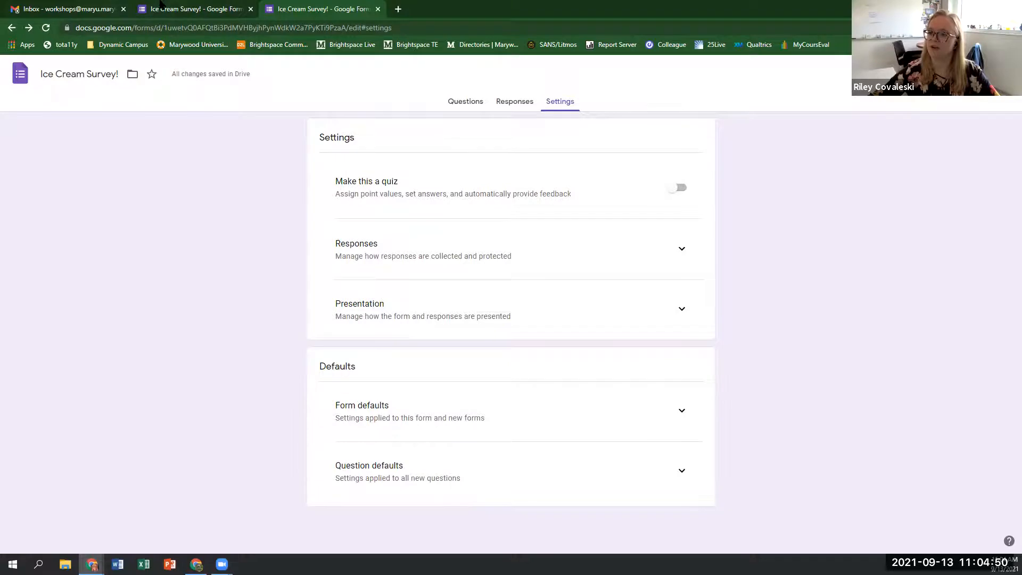
# Switch to the new green Ice Cream Survey! form, open its settings, and turn email collection on and off again.
pyautogui.click(176, 10)
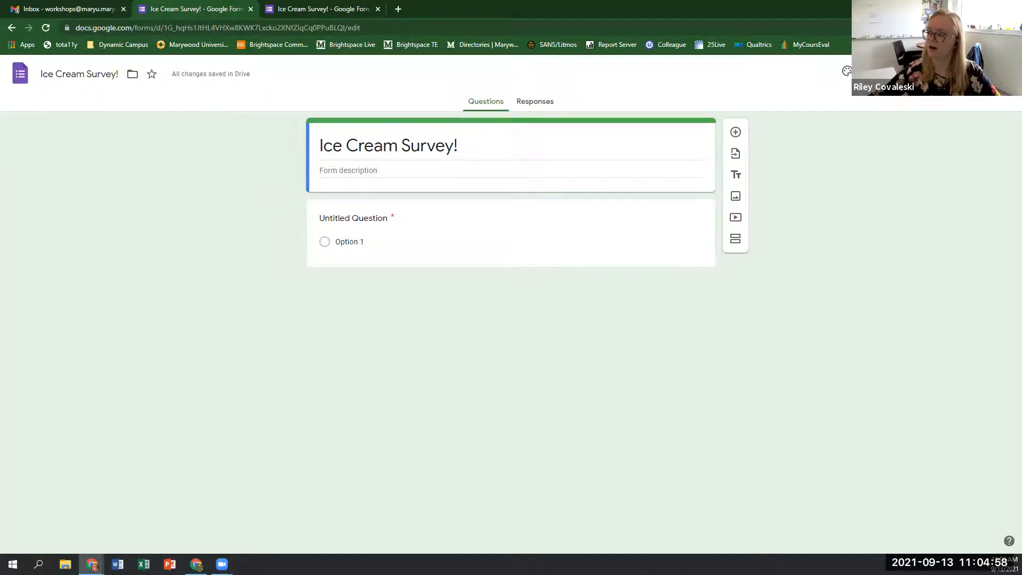
pyautogui.click(898, 71)
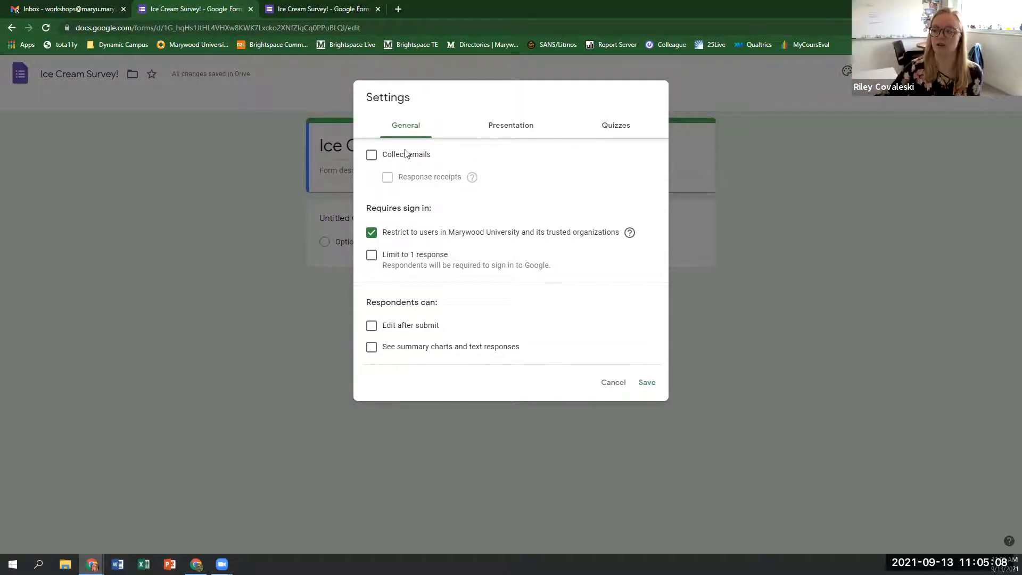
pyautogui.click(372, 155)
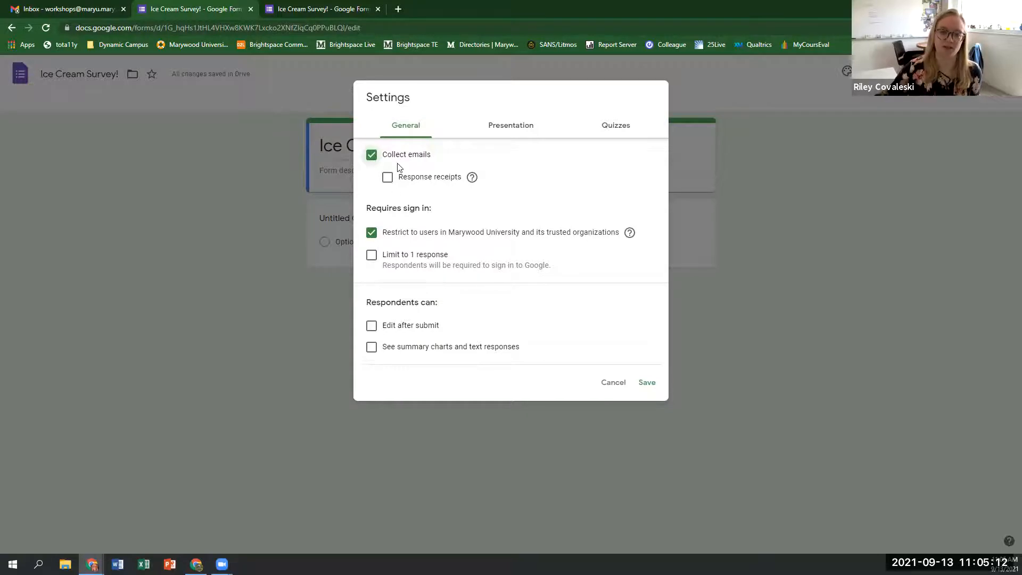
pyautogui.click(372, 155)
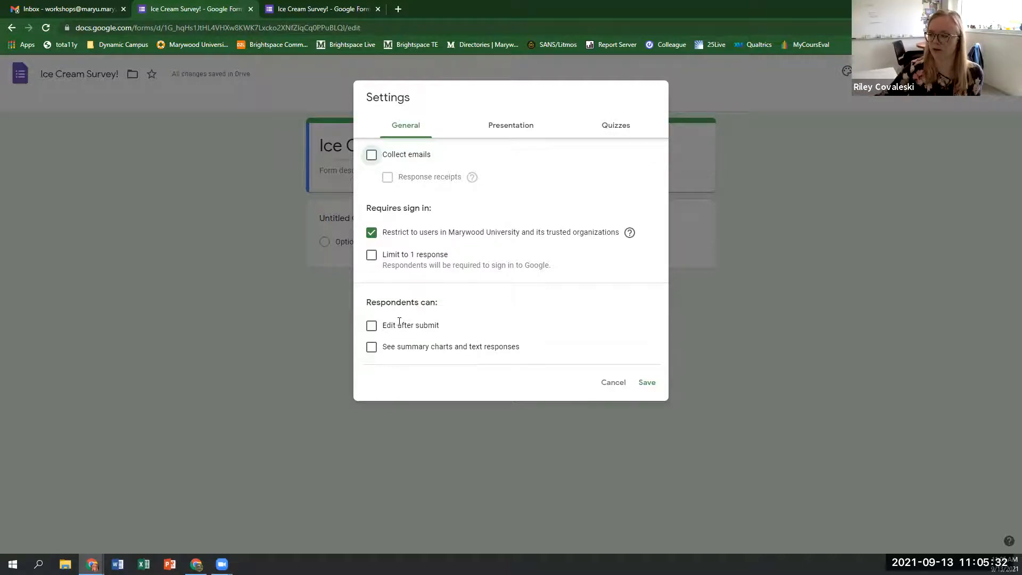
# In the presentation settings, disable the link to submit another response and enable the progress bar.
pyautogui.click(488, 133)
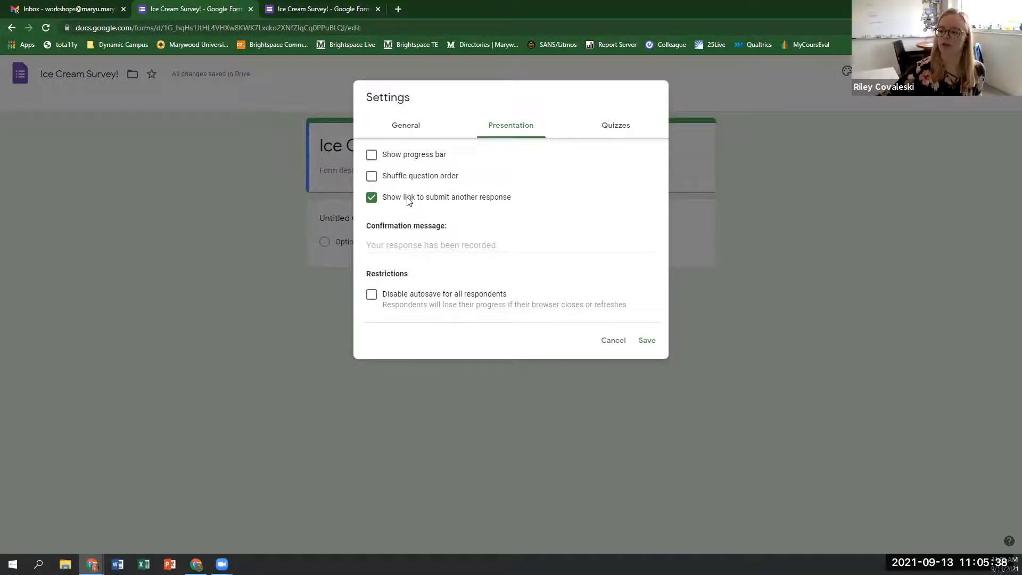
pyautogui.click(372, 198)
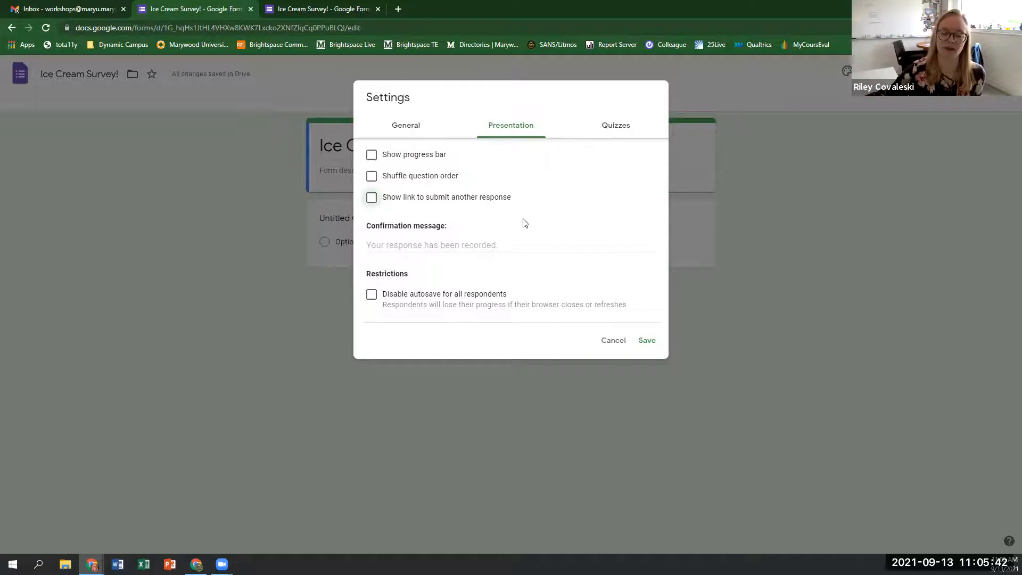
pyautogui.click(385, 160)
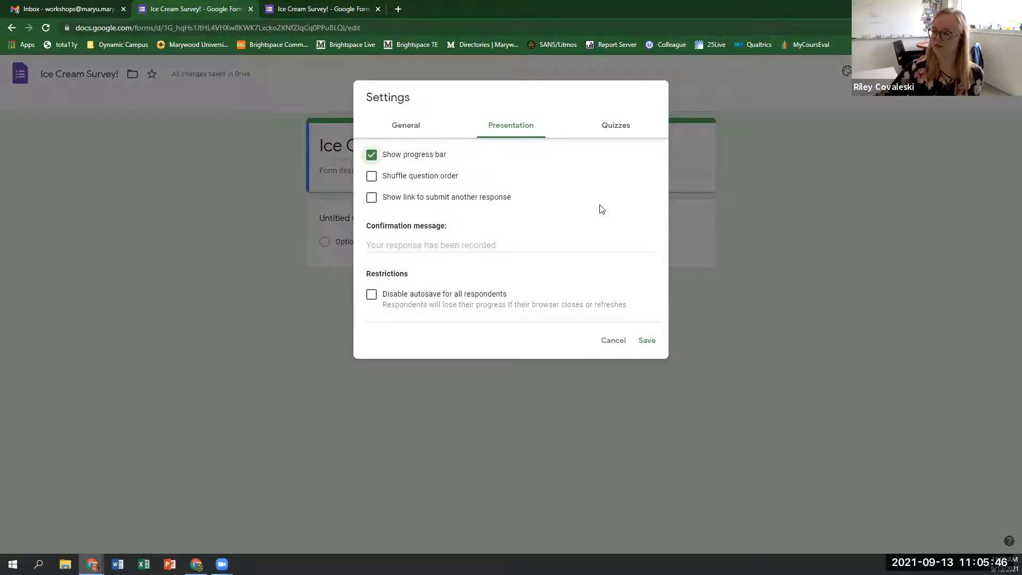
# Set the confirmation message to "Thank you for your help!".
pyautogui.click(376, 243)
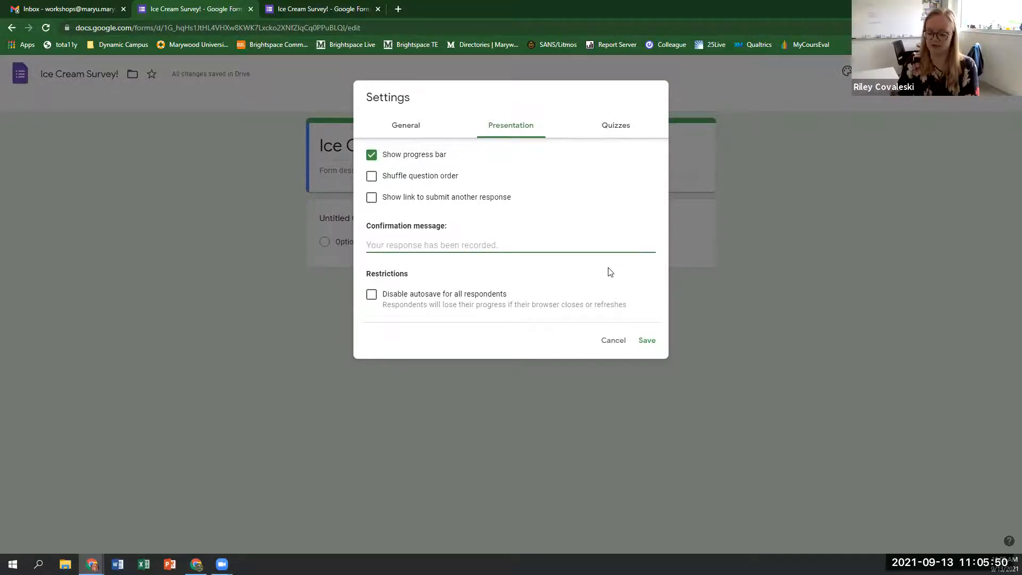
pyautogui.write('Thank you for your help!')
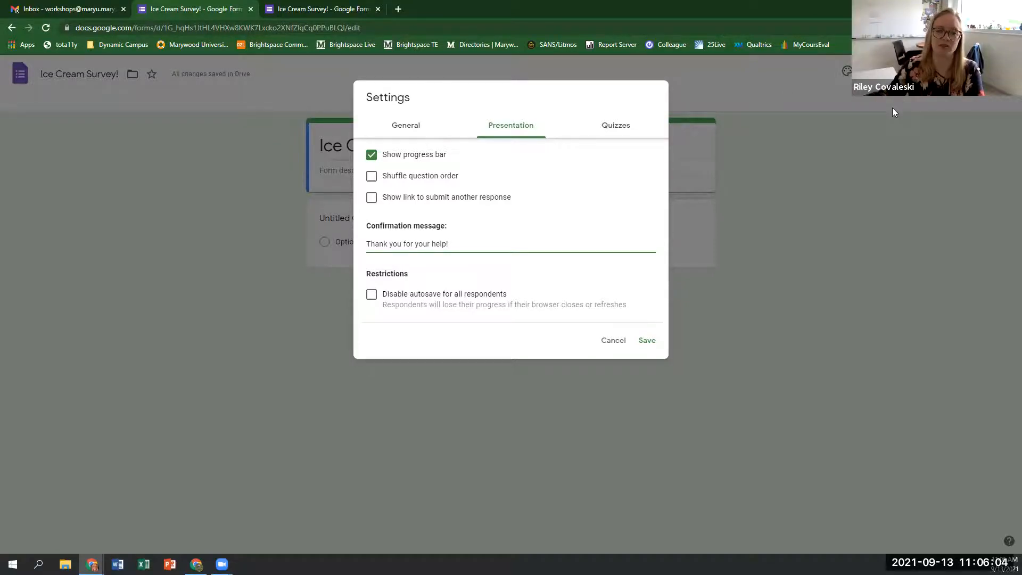
# Look over the quiz settings, turn on email collection in the general settings, and save the form settings.
pyautogui.click(631, 138)
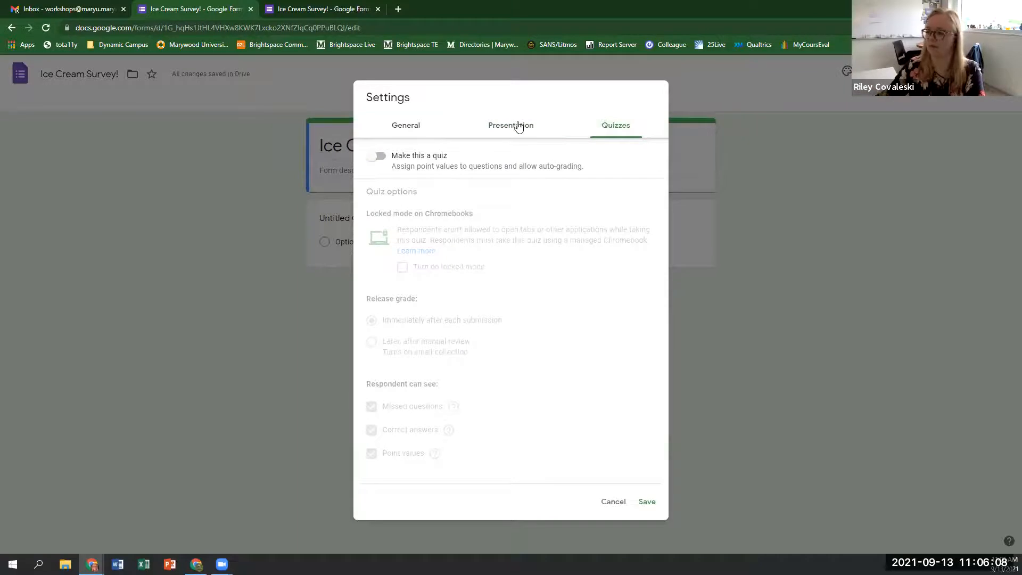
pyautogui.click(425, 128)
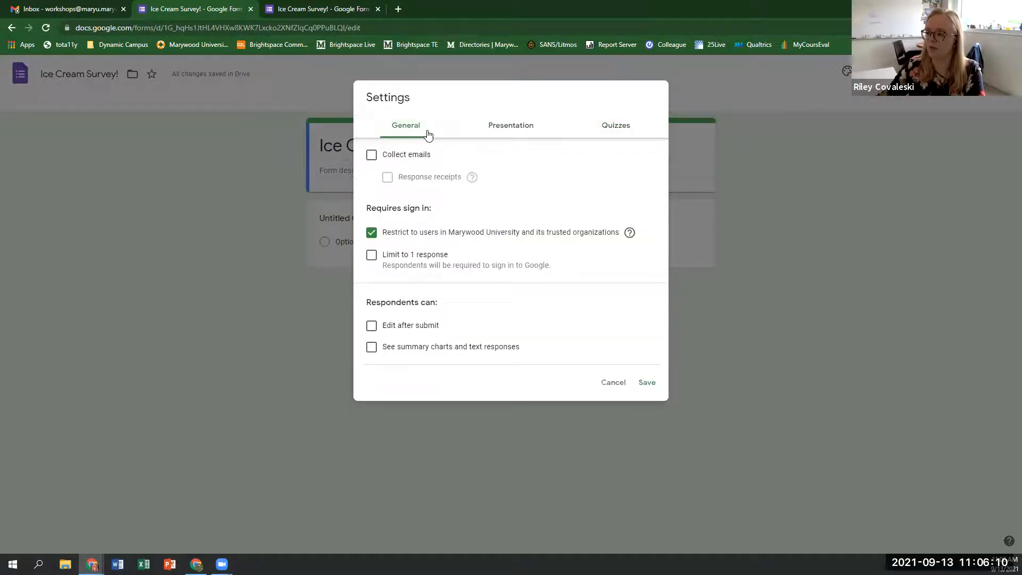
pyautogui.click(371, 156)
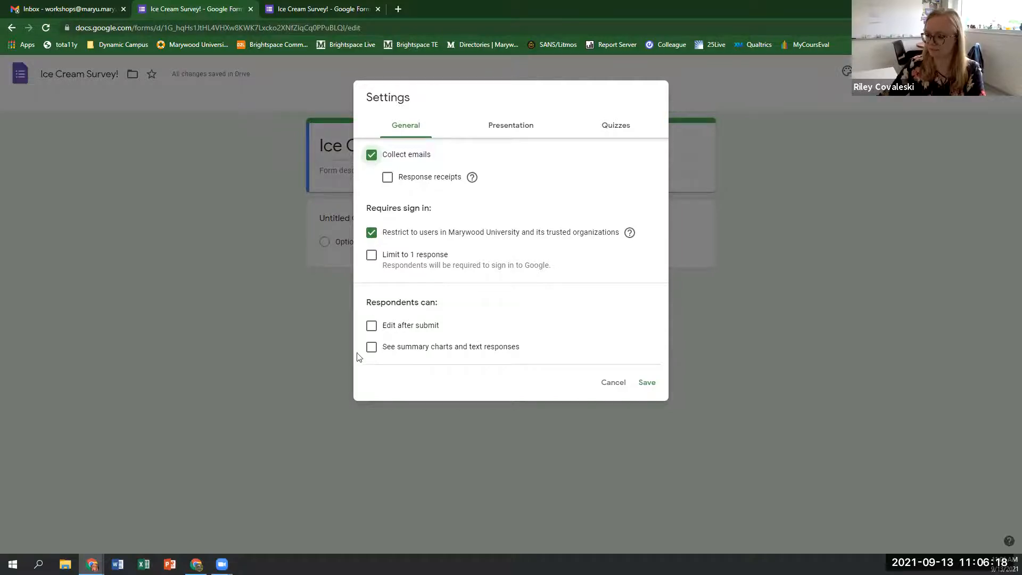
pyautogui.click(645, 383)
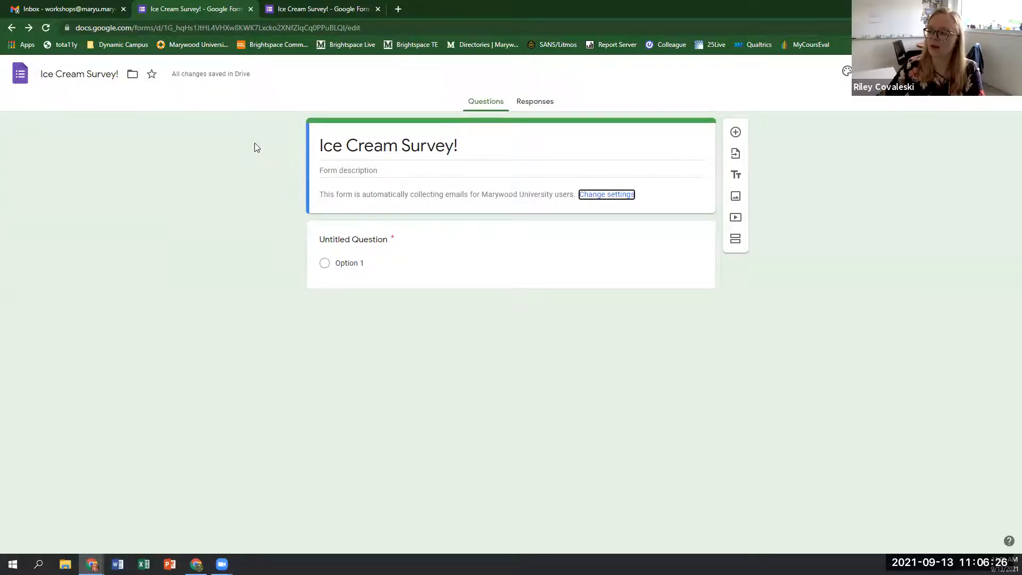
pyautogui.click(247, 240)
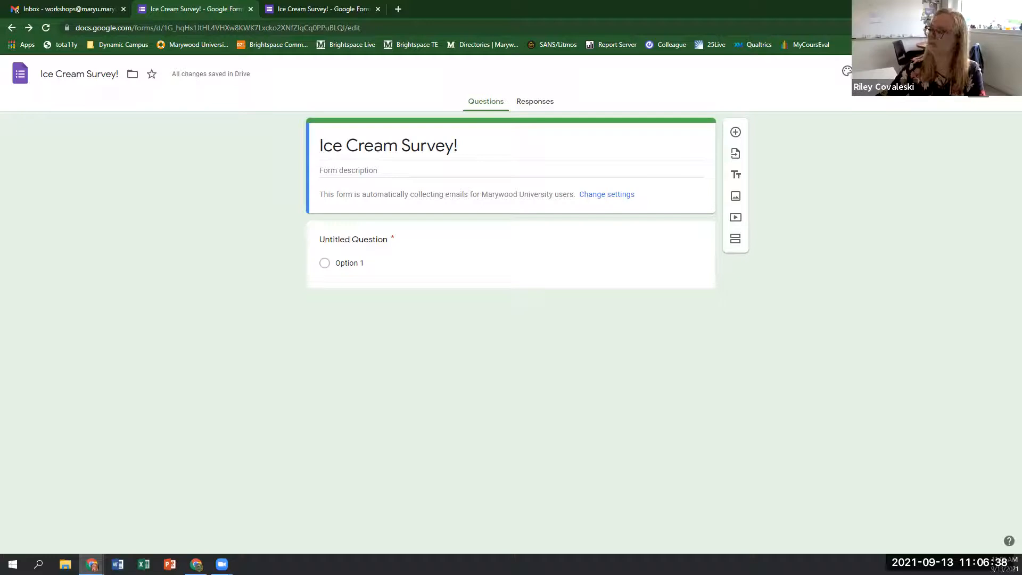
# Examine the form's options for adding editors and the default settings for forms and questions, closing both without changes.
pyautogui.click(979, 74)
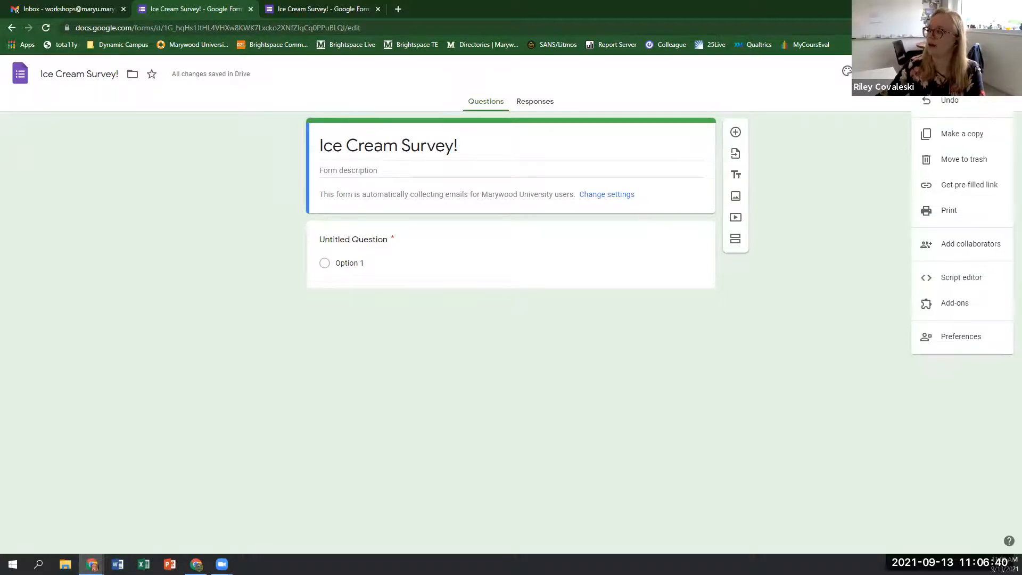
pyautogui.click(938, 245)
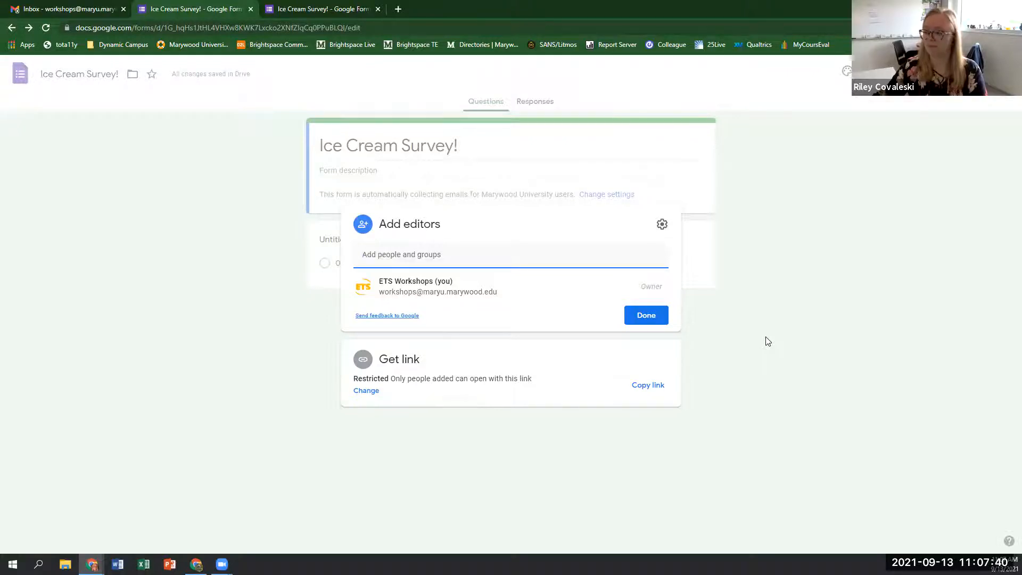
pyautogui.click(785, 301)
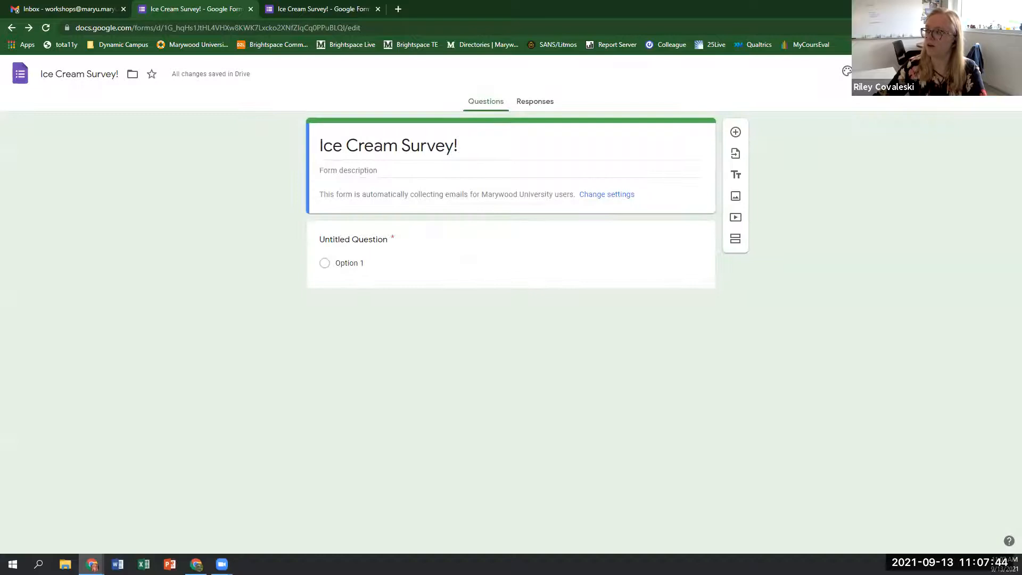
pyautogui.click(1008, 73)
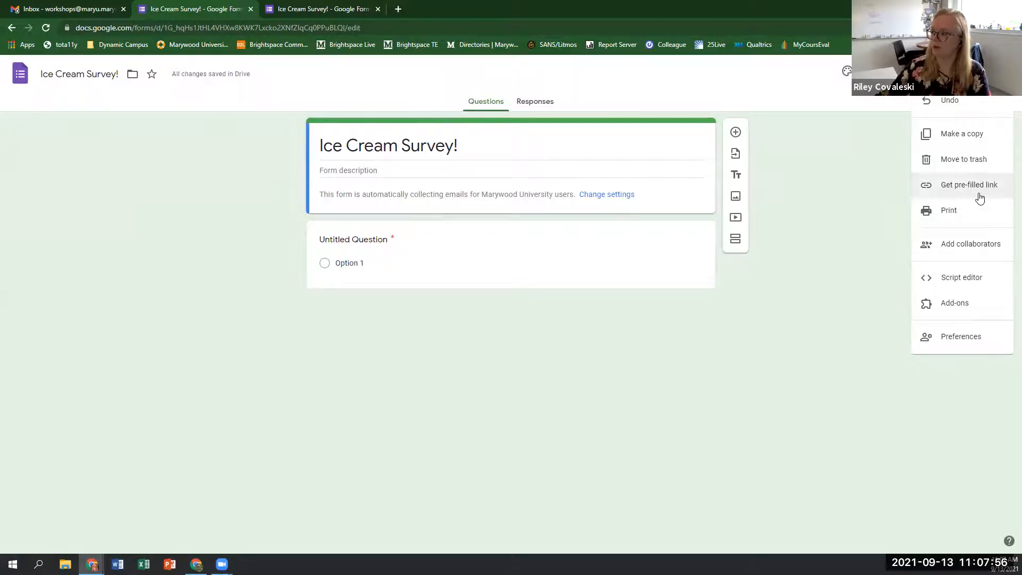
pyautogui.click(926, 336)
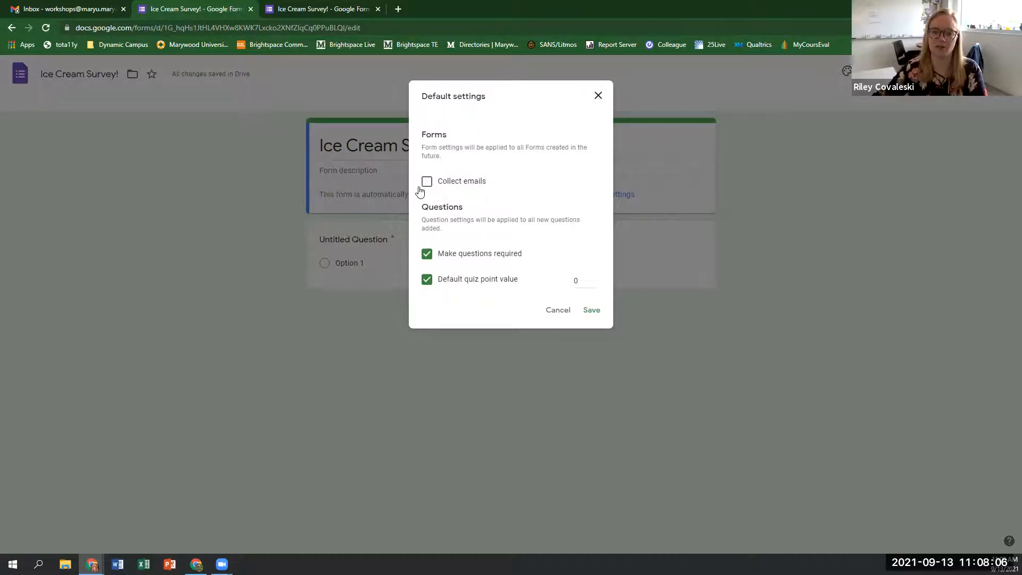
pyautogui.click(568, 311)
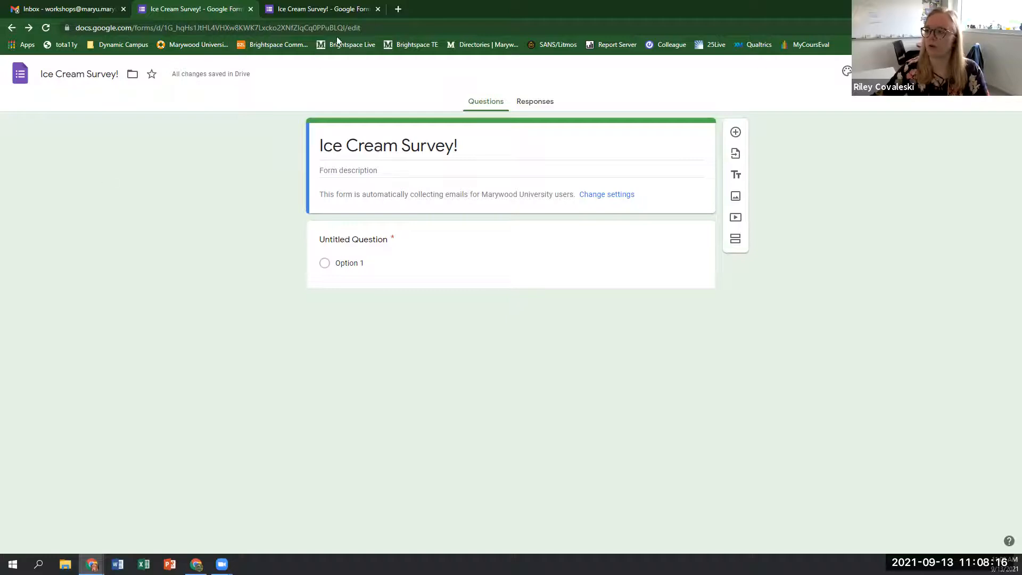
# Close the other Ice Cream Survey! form and enter the description "Just getting an idea of what kinds of ice cream everyone enjoys. Thanks!".
pyautogui.click(325, 9)
pyautogui.hotkey('ctrl', 'w')
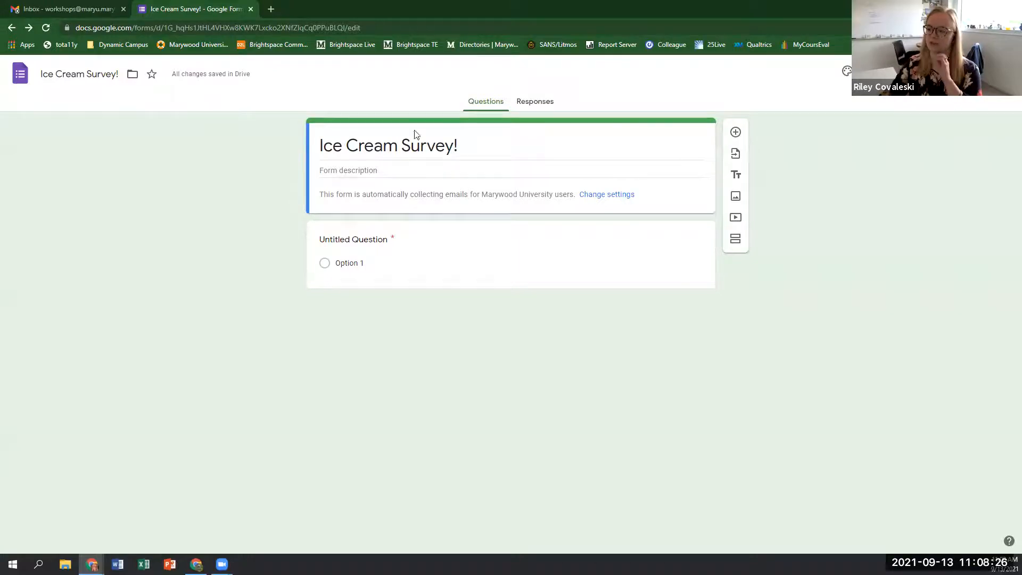
pyautogui.click(365, 170)
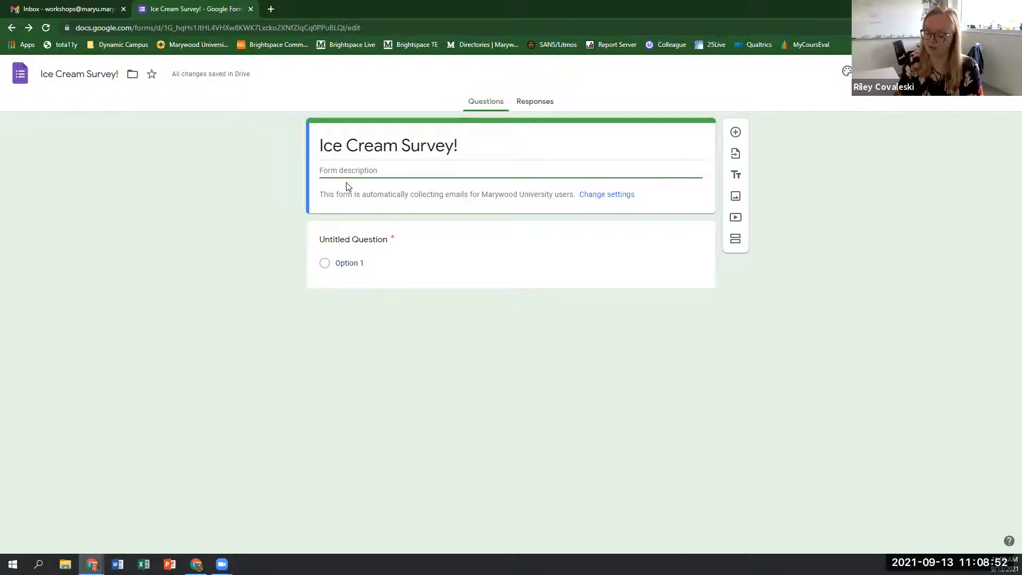
pyautogui.write('Just geet')
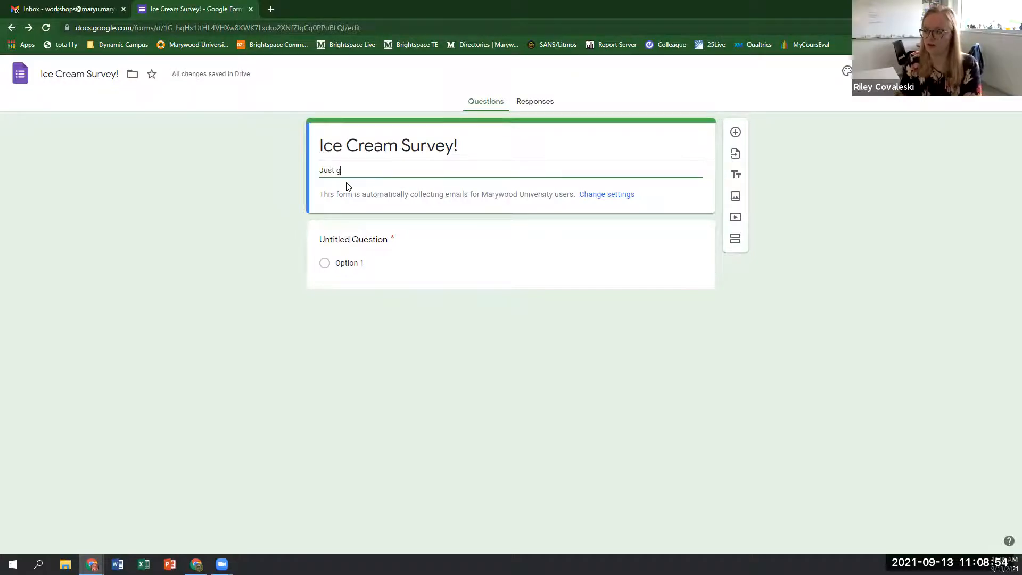
pyautogui.press('BackSpace')
pyautogui.write('tting an ide')
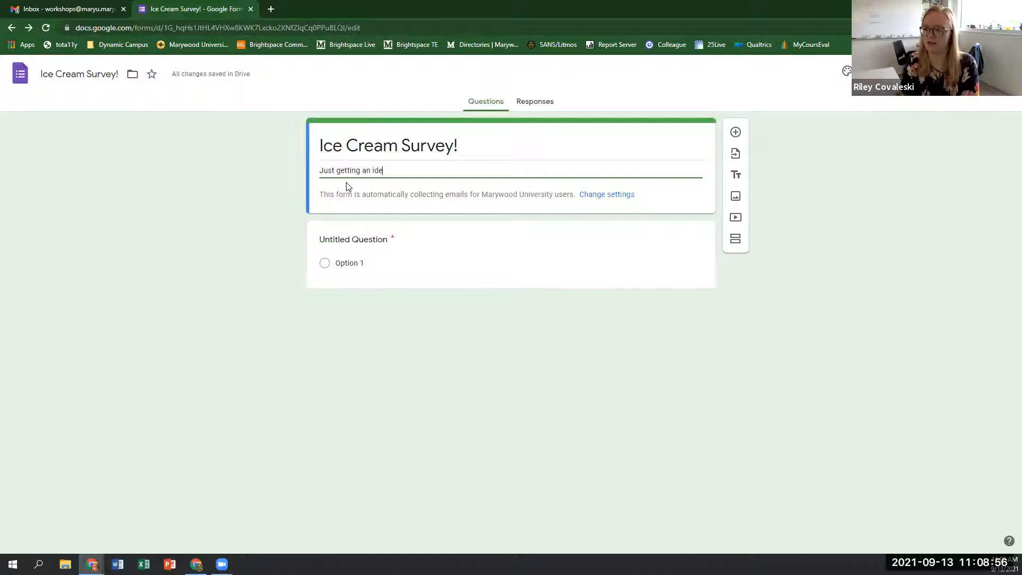
pyautogui.write('a of what kinds')
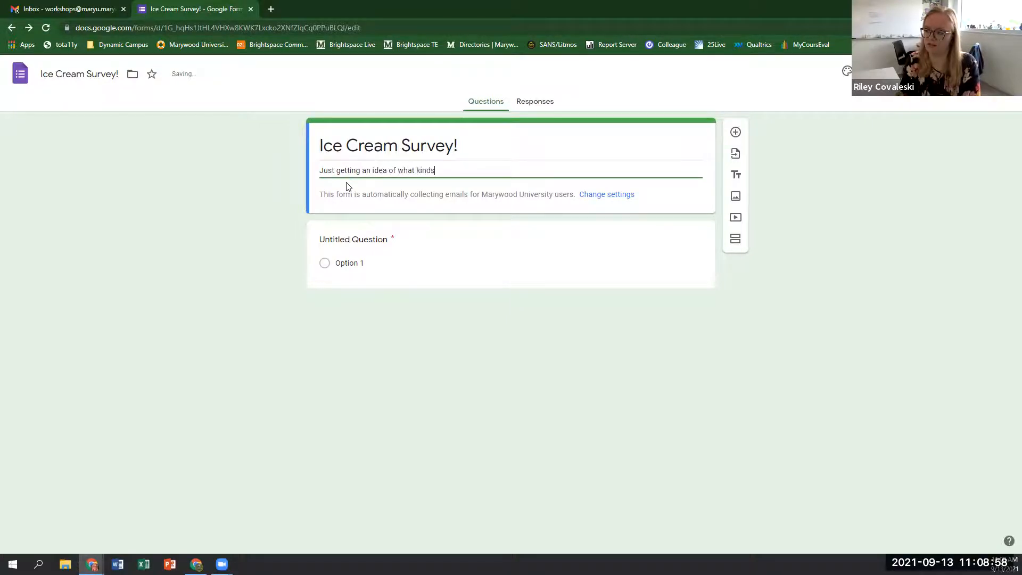
pyautogui.write(' of ice cream everyone en')
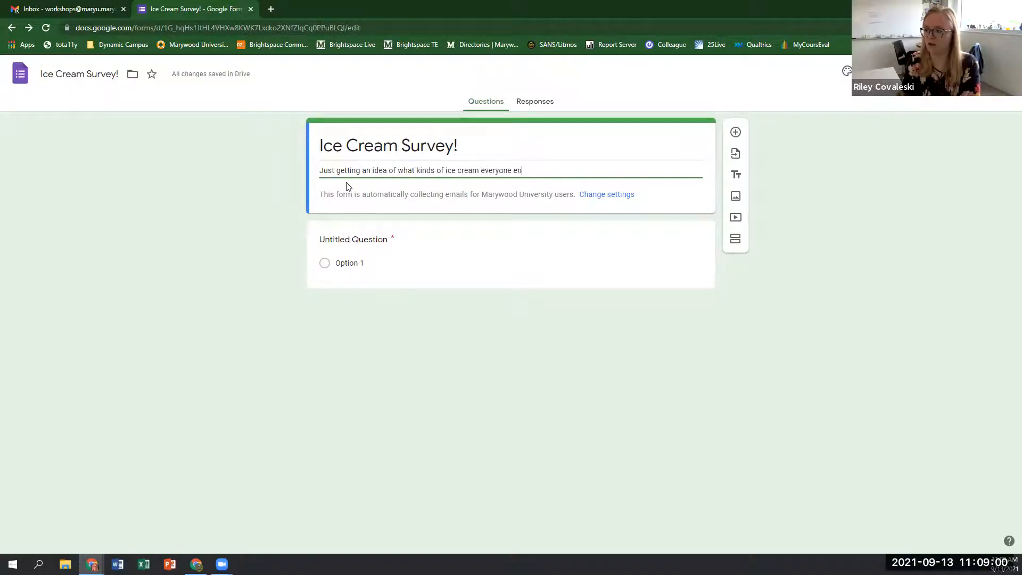
pyautogui.write('joys. Thanks!')
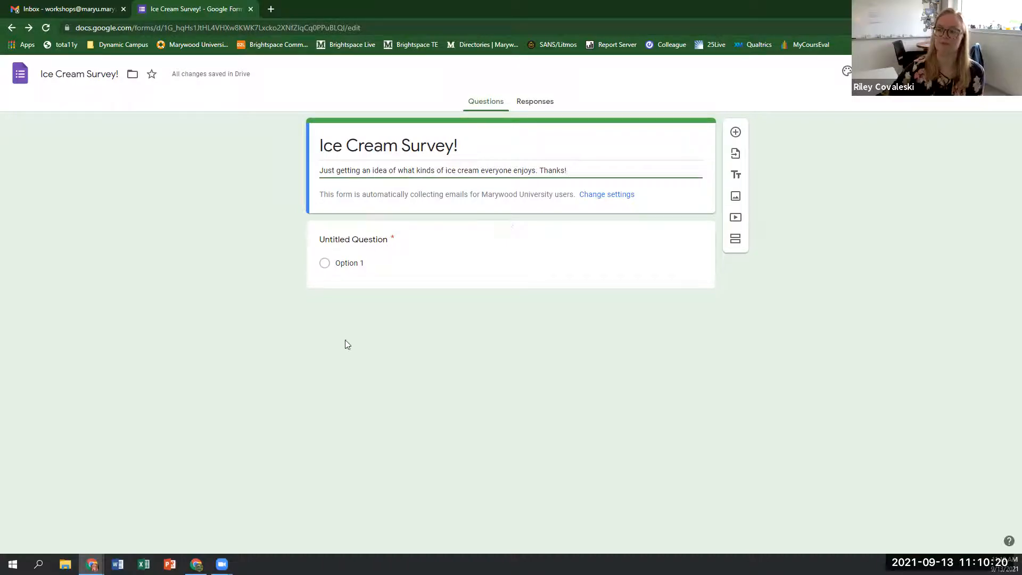
# Change the untitled question to the Short answer type and title it "What is your name?".
pyautogui.click(354, 239)
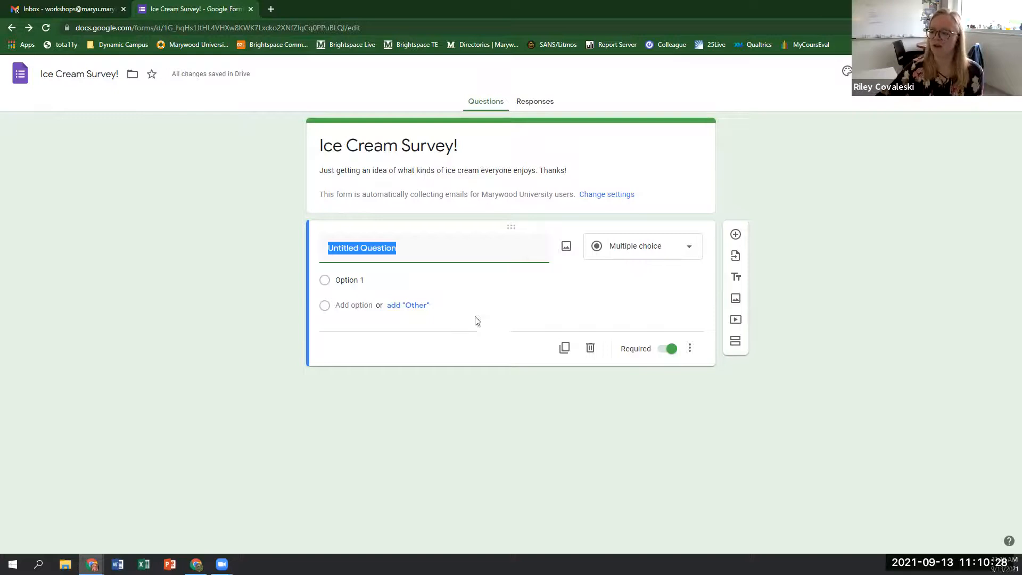
pyautogui.click(418, 165)
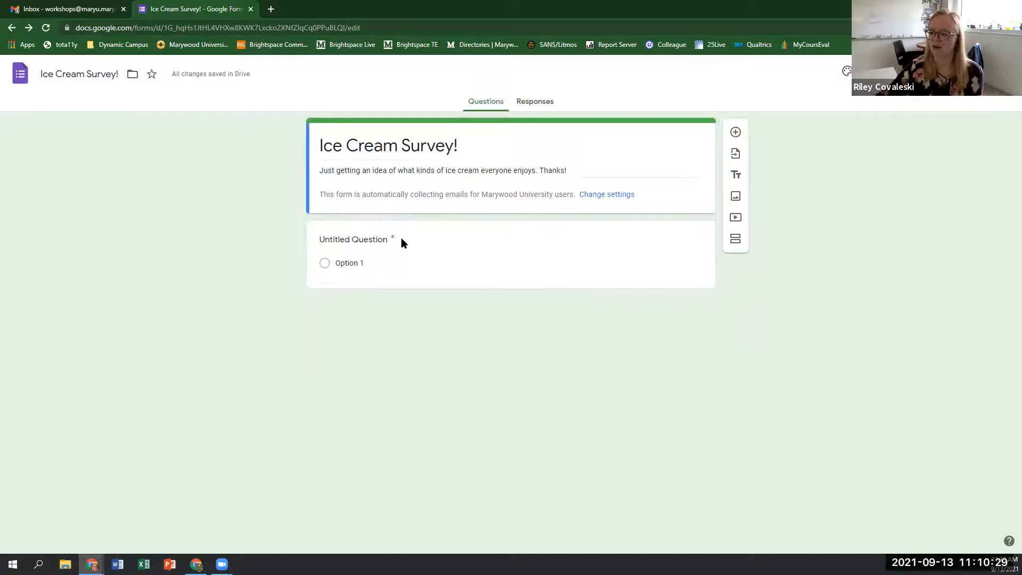
pyautogui.click(387, 261)
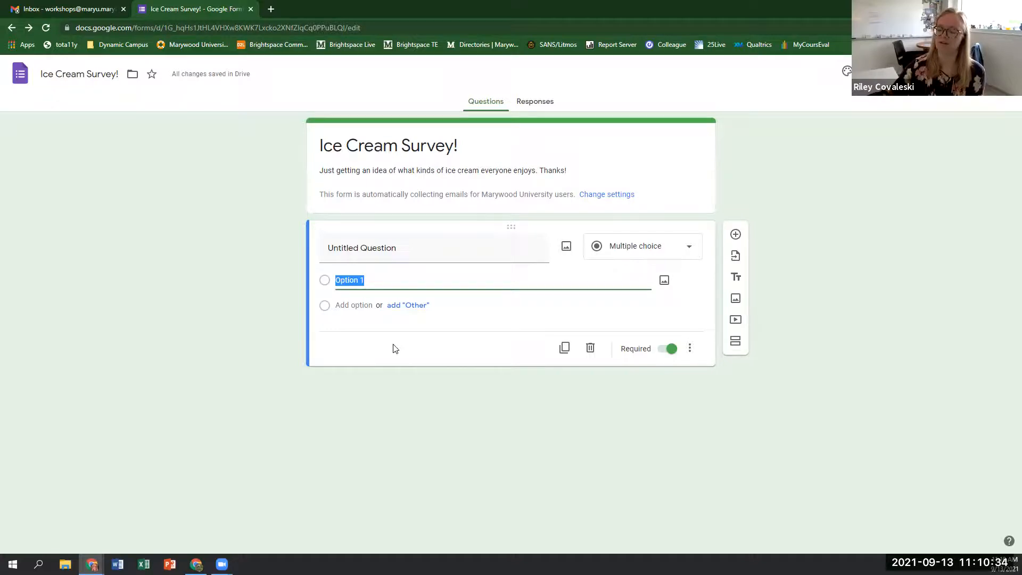
pyautogui.click(413, 255)
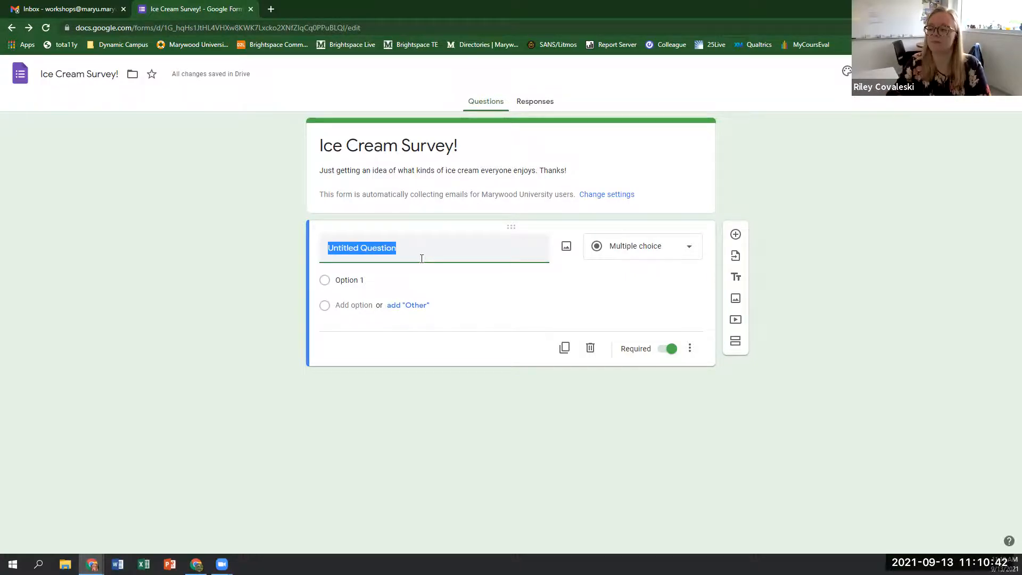
pyautogui.click(627, 256)
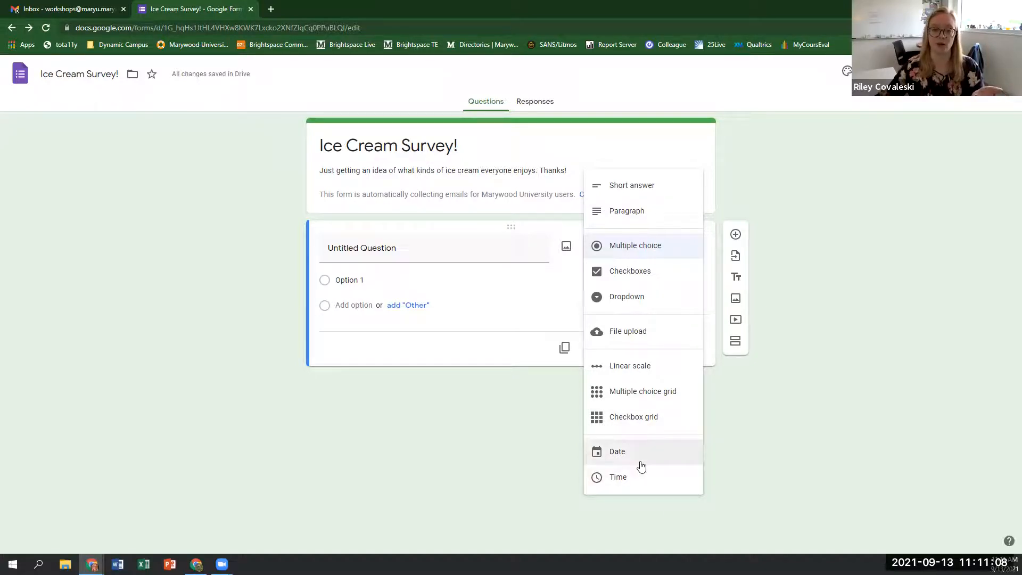
pyautogui.click(621, 189)
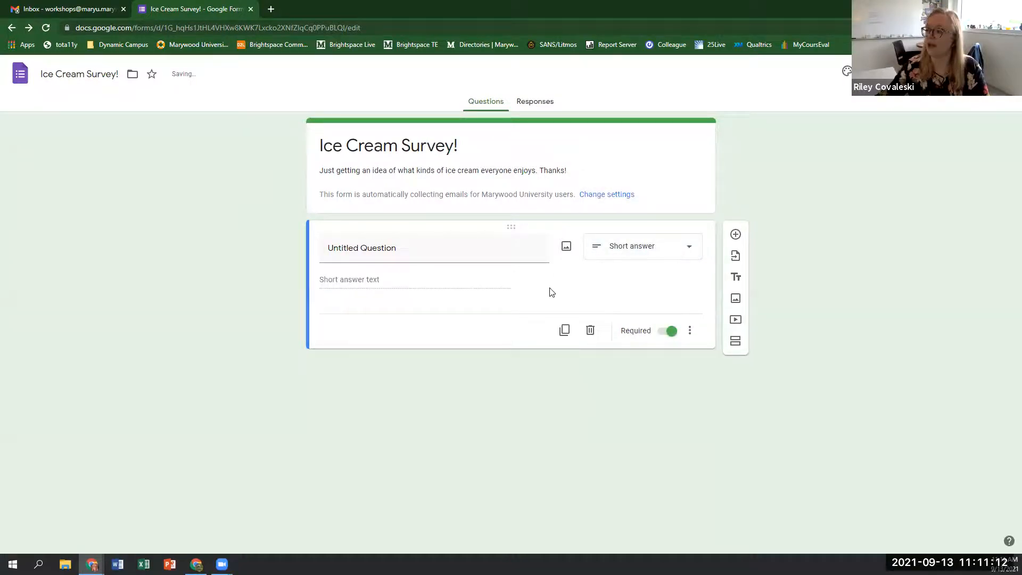
pyautogui.click(406, 246)
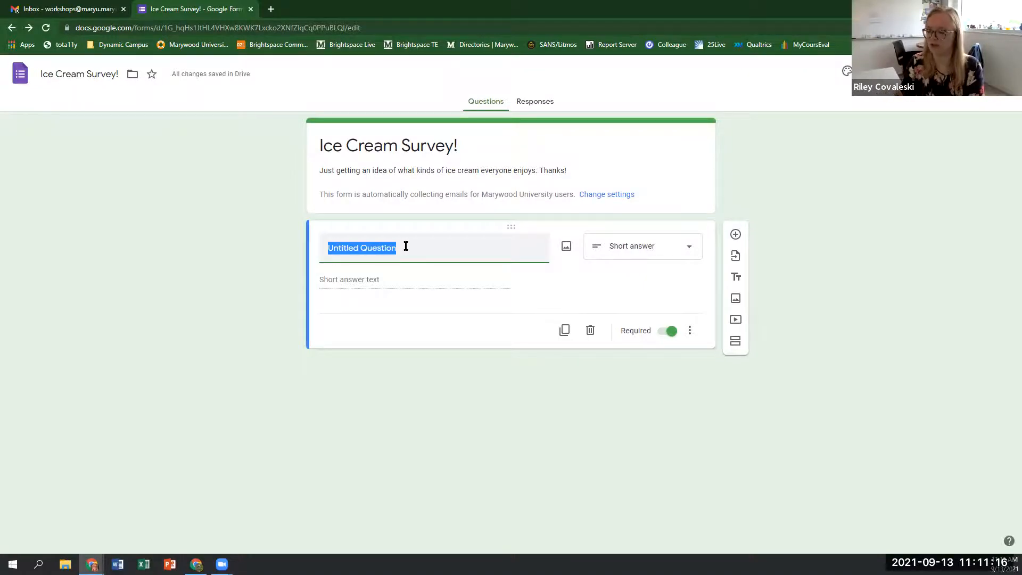
pyautogui.write('What is your name?')
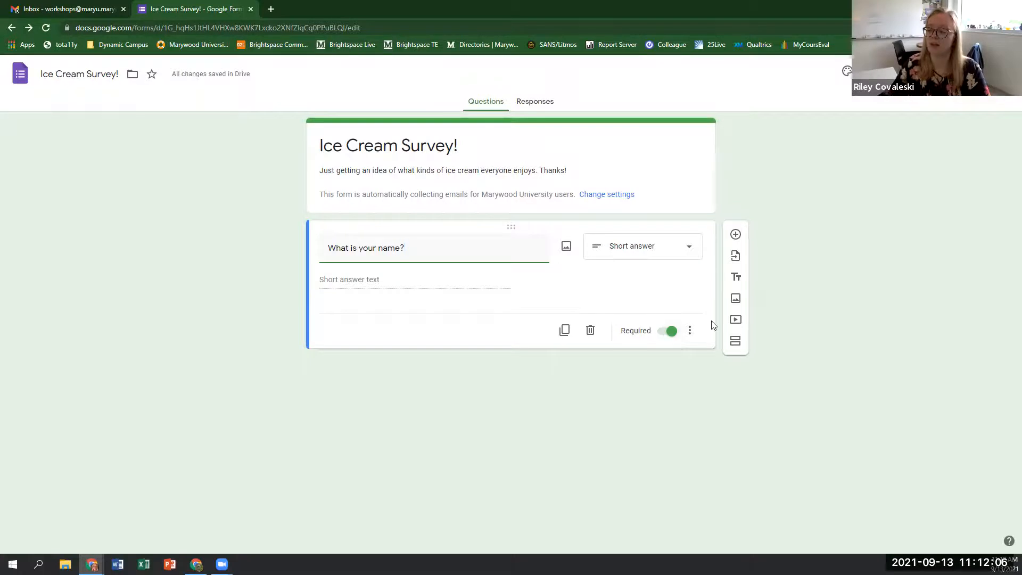
# Turn the name question's required setting off and on again, and view its additional display options.
pyautogui.click(673, 335)
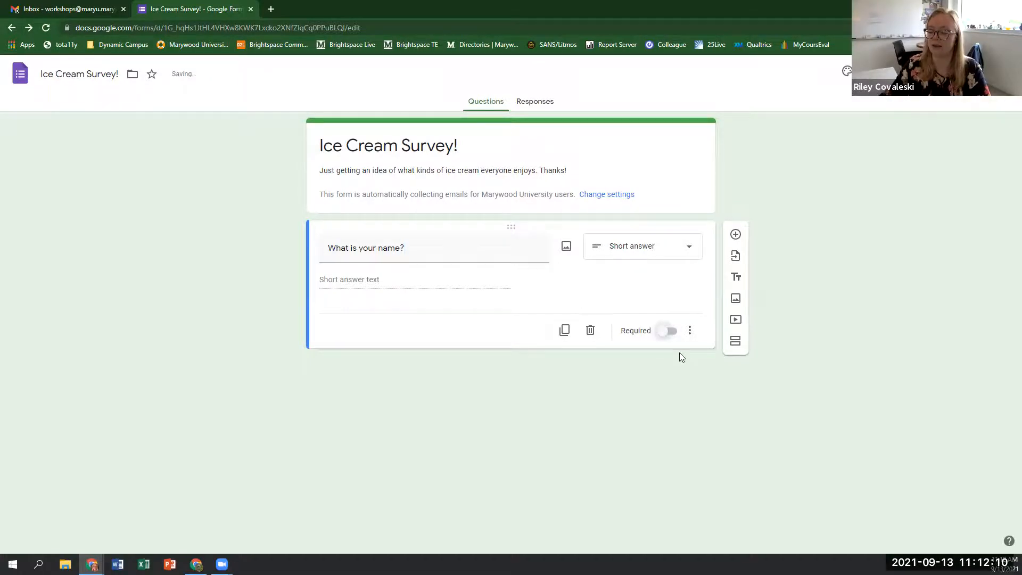
pyautogui.click(669, 334)
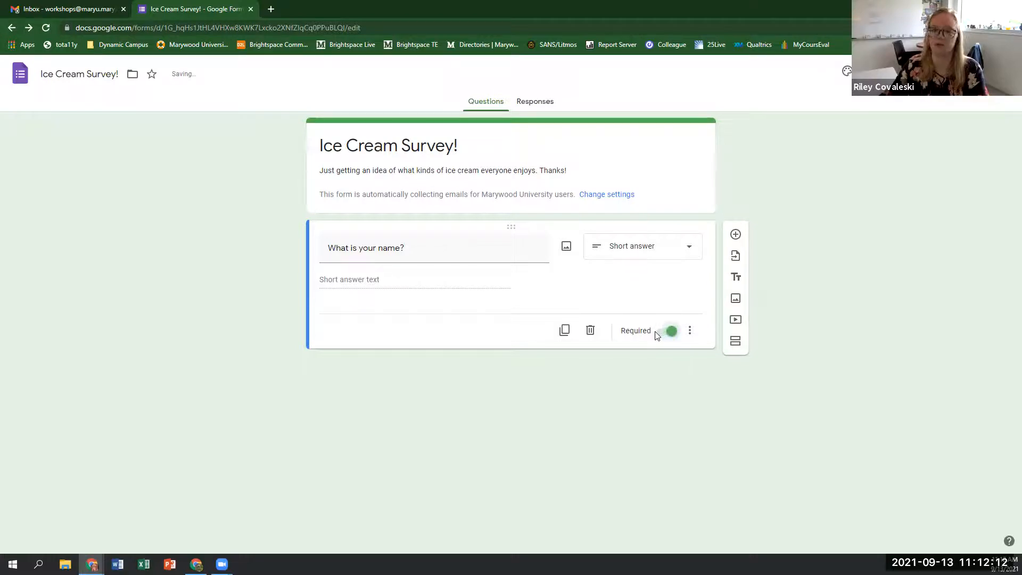
pyautogui.click(691, 335)
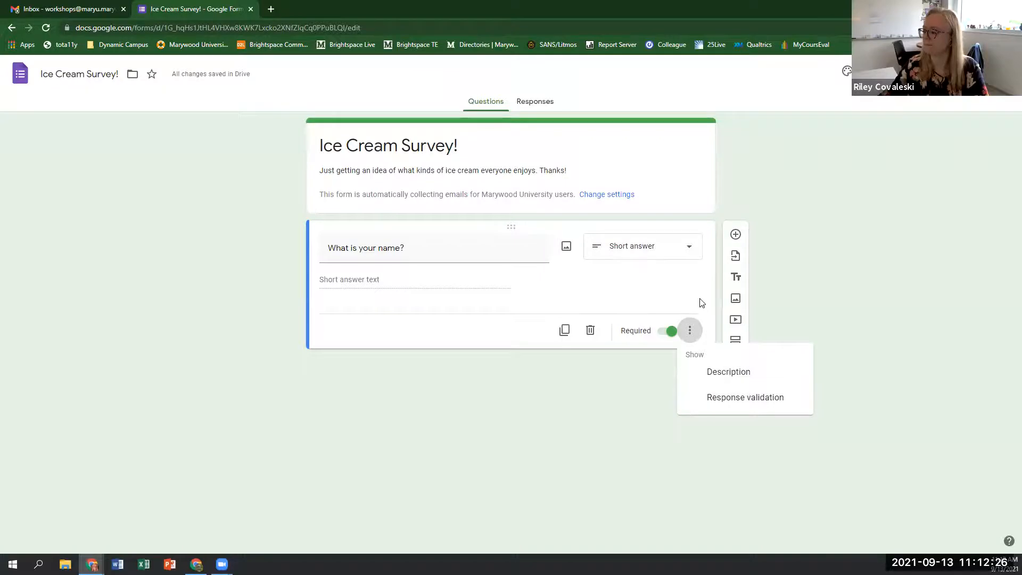
pyautogui.click(640, 375)
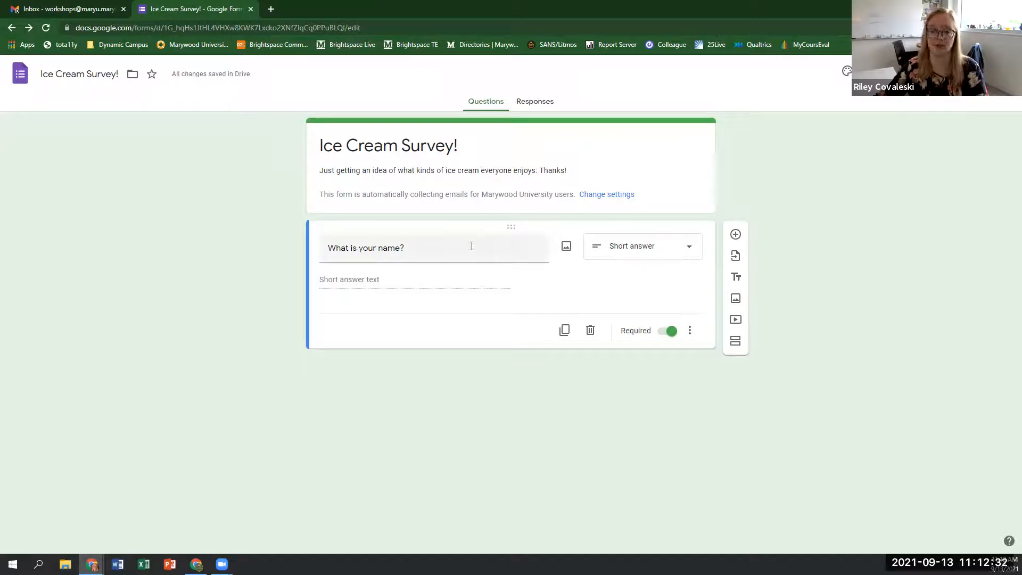
# Add a second question reading "In general, what are your feelings about ice cream?".
pyautogui.click(734, 238)
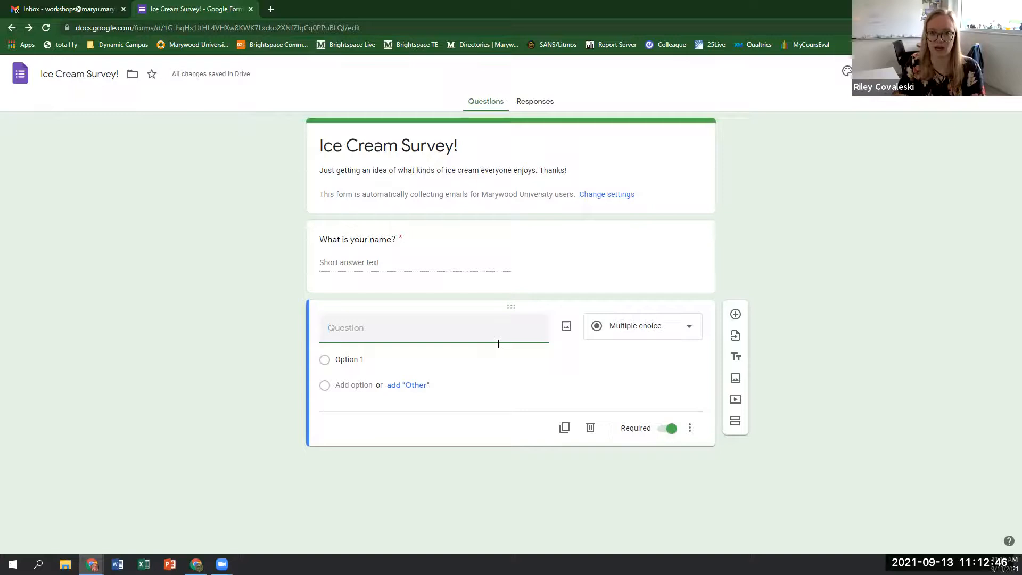
pyautogui.write('I')
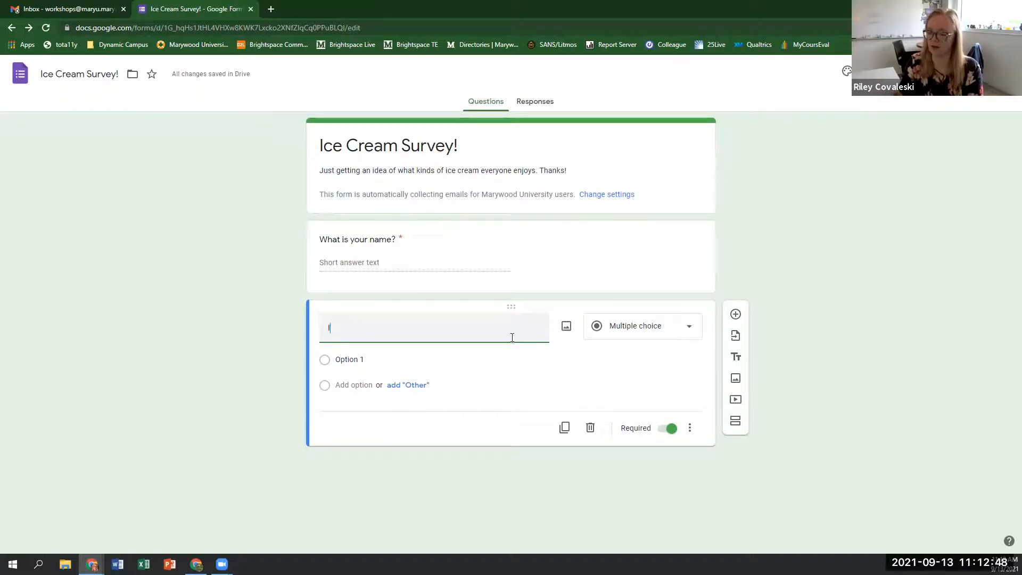
pyautogui.write('n general,')
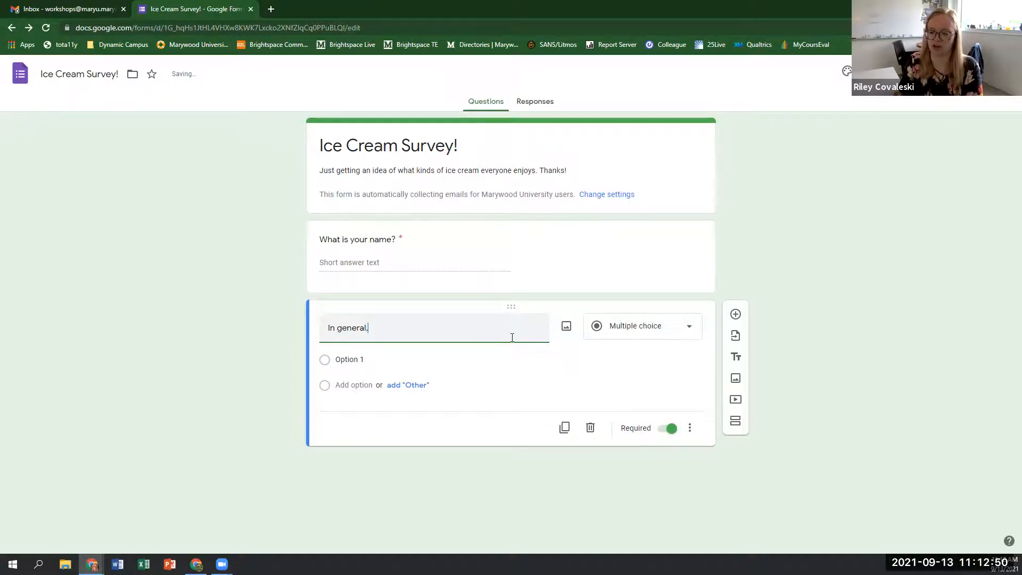
pyautogui.write(' what are your feelings')
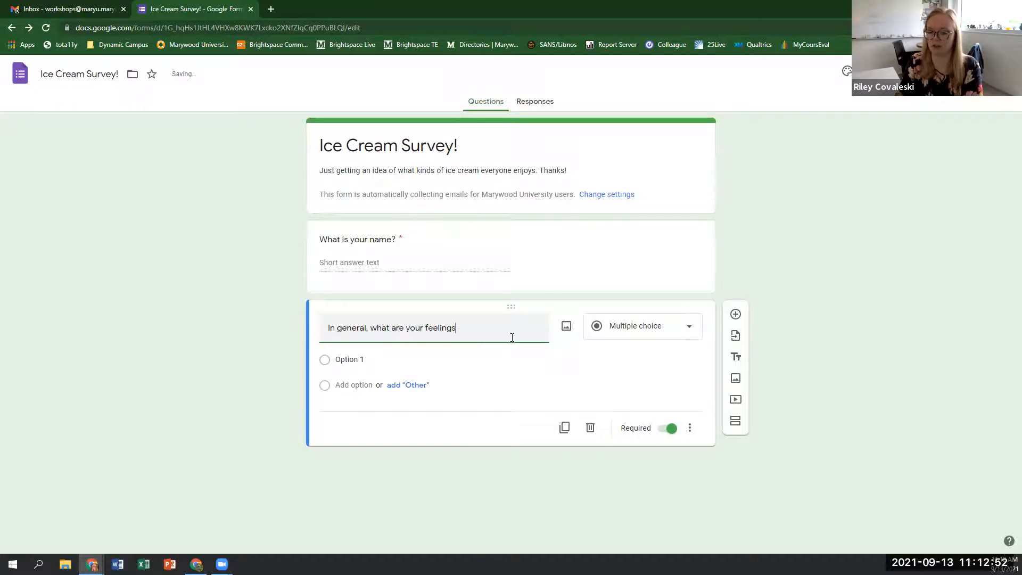
pyautogui.write(' about ice cream?')
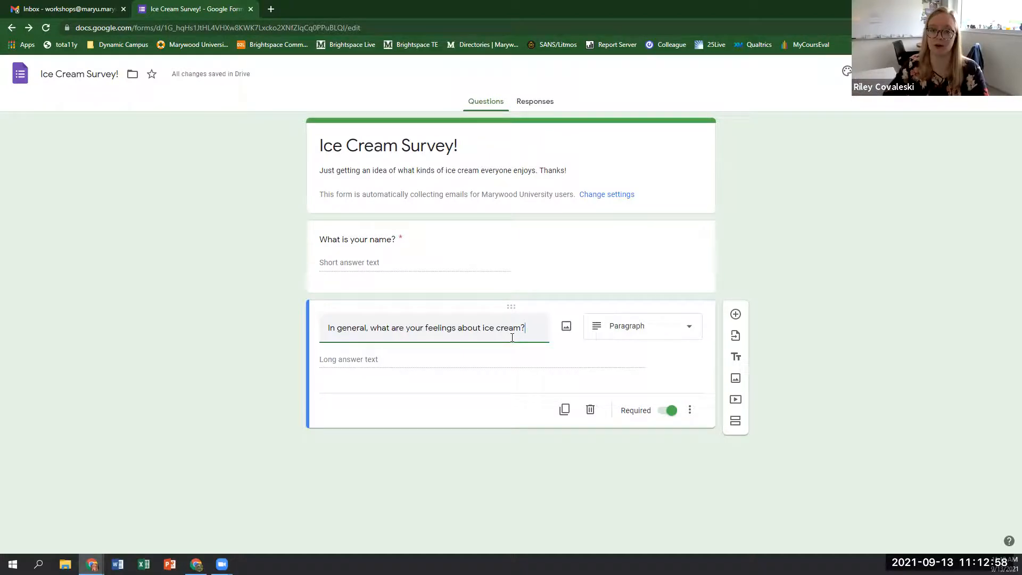
# Keep Paragraph as the ice cream feelings question's type and add a third question with the Multiple choice type.
pyautogui.click(634, 324)
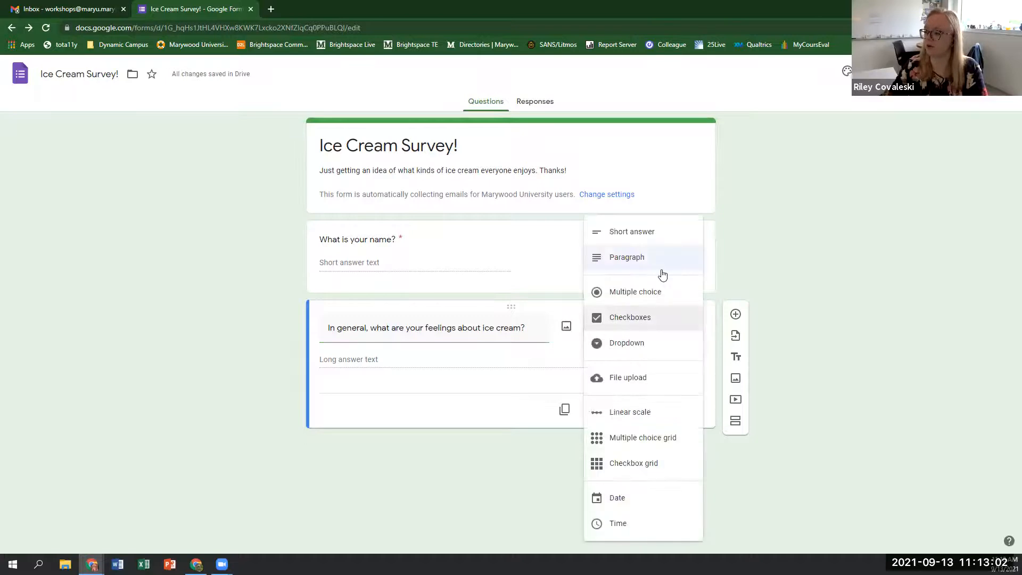
pyautogui.click(637, 260)
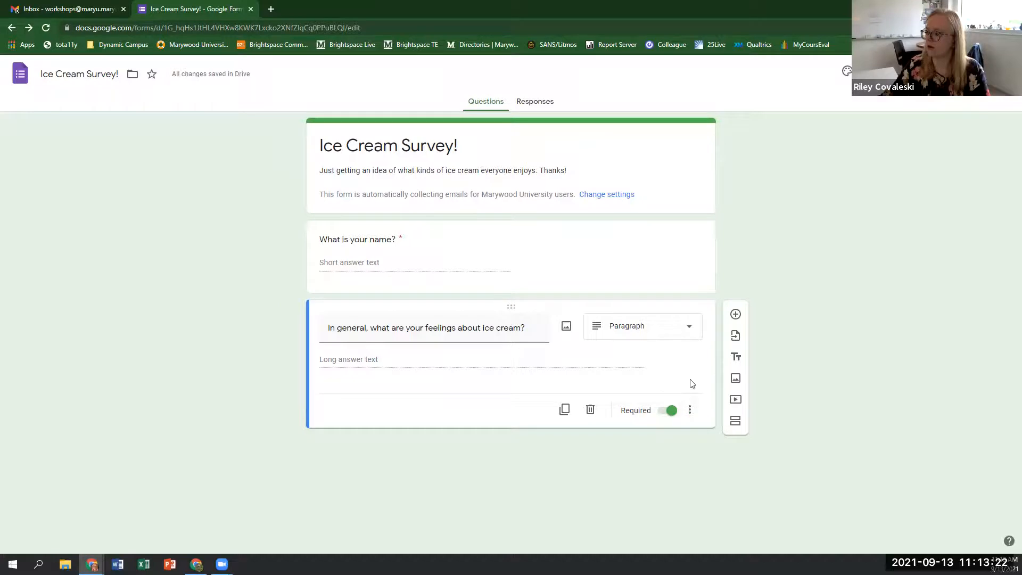
pyautogui.click(735, 316)
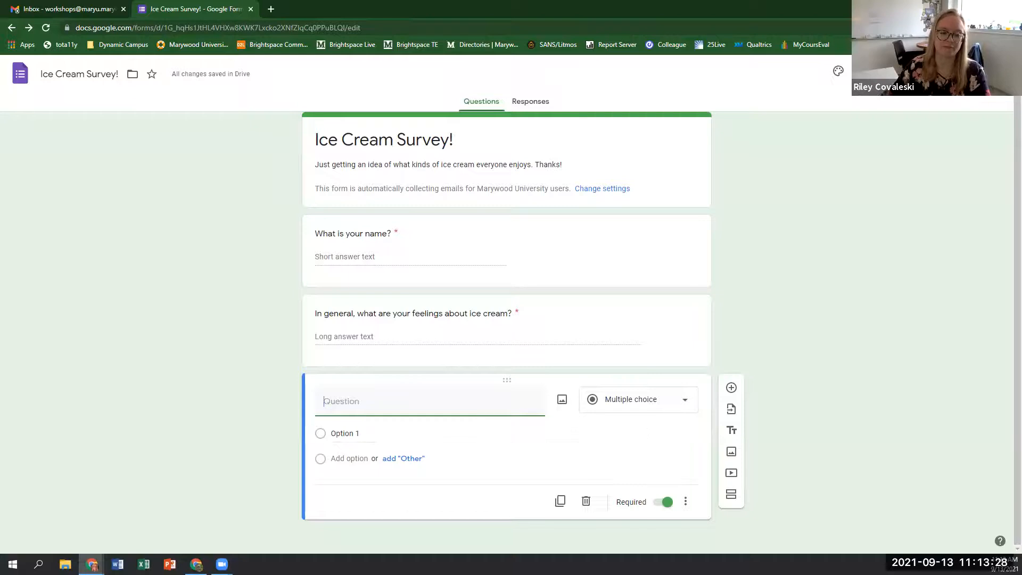
pyautogui.click(630, 397)
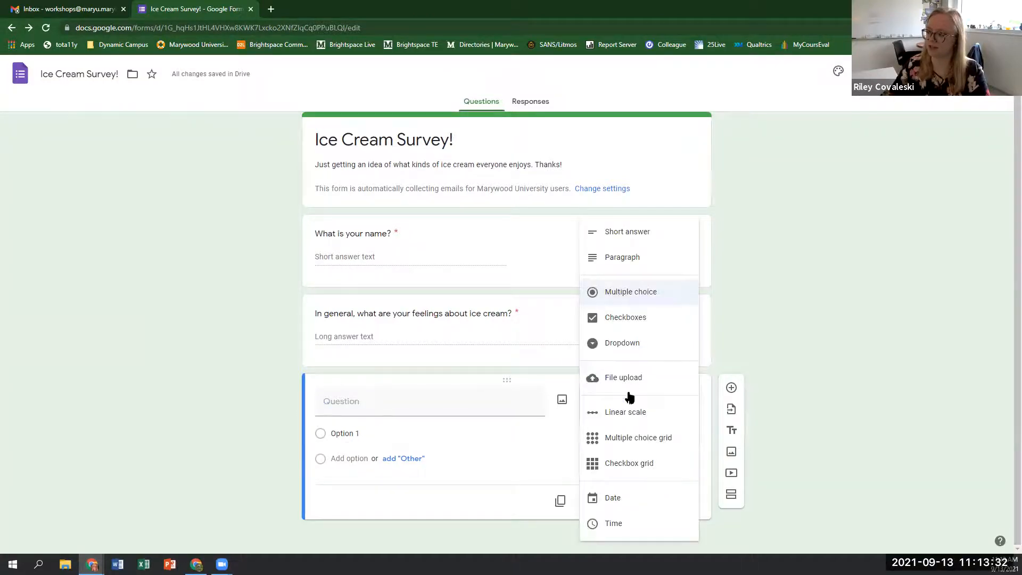
pyautogui.click(612, 296)
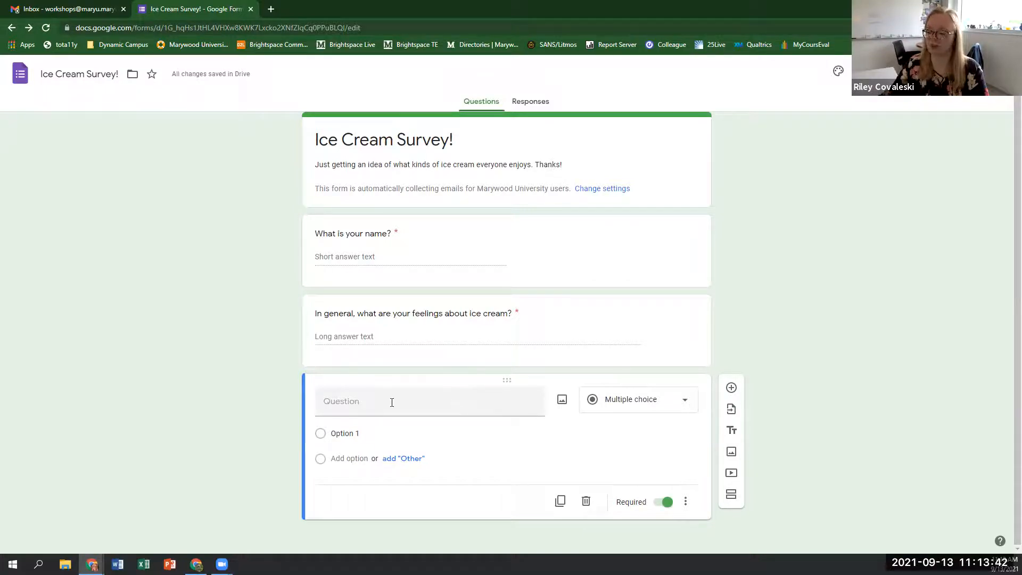
# Title the new multiple choice question "What is your favorite flavor from these 3 classics?".
pyautogui.click(372, 402)
pyautogui.write('W')
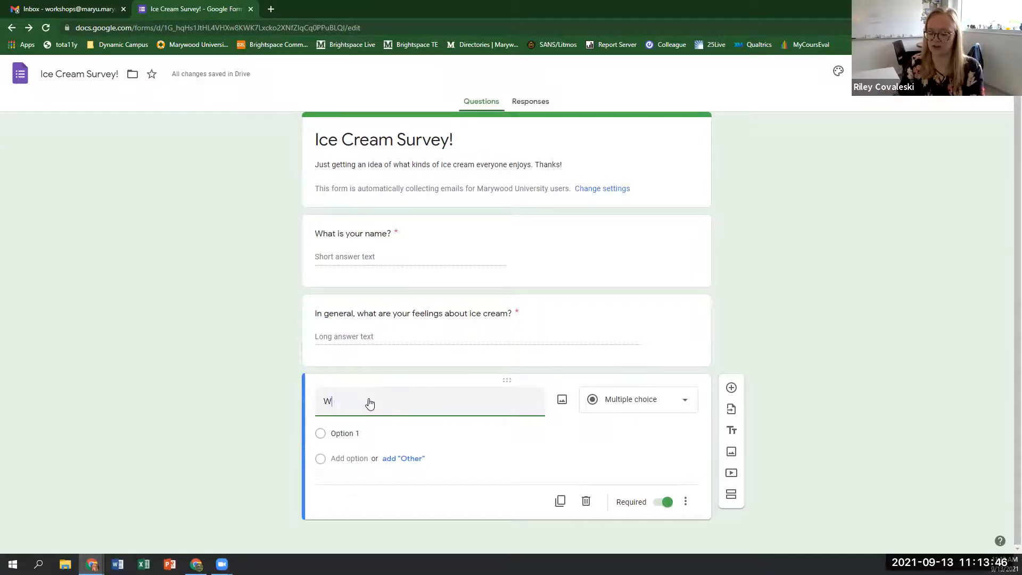
pyautogui.write('hat is your favorite ')
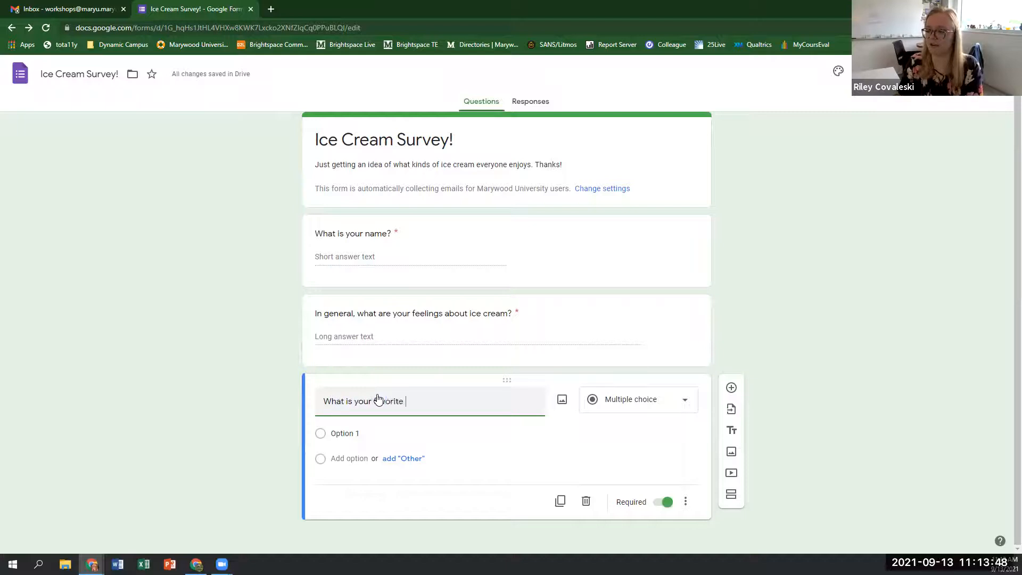
pyautogui.write('flavor from these 23')
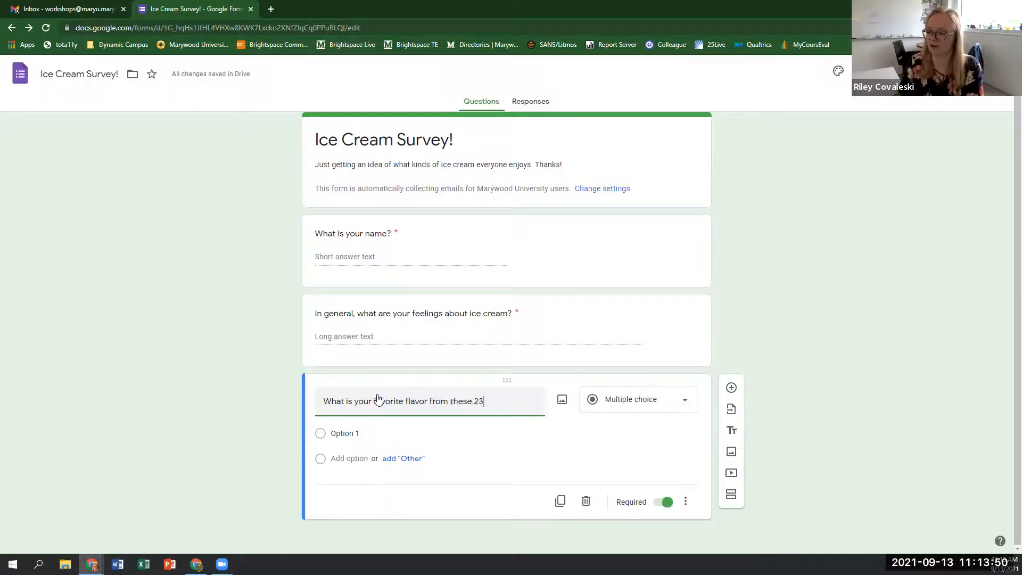
pyautogui.press('BackSpace')
pyautogui.press('BackSpace')
pyautogui.write('3 classics?')
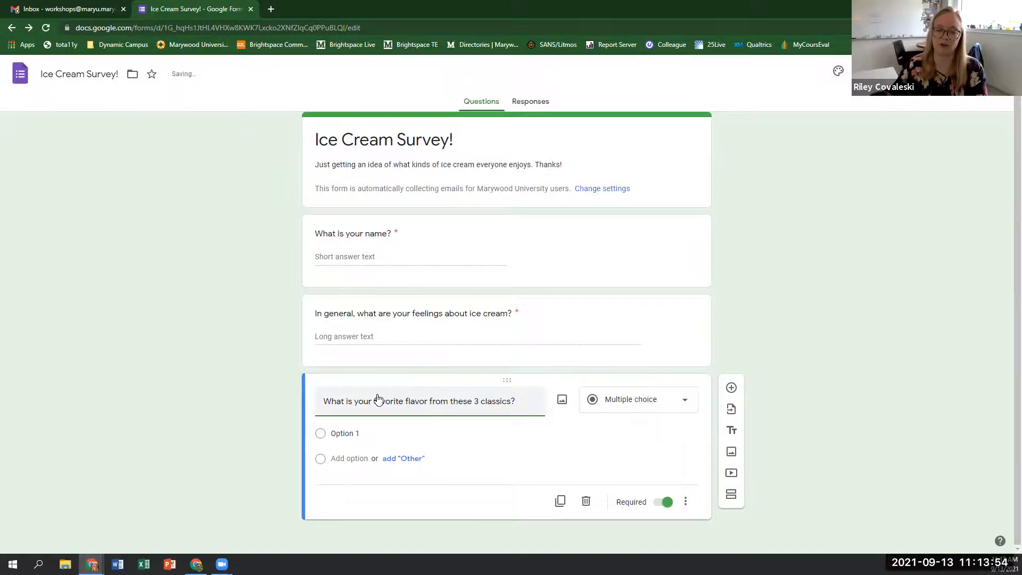
# Enter Vanilla, Chocolate and Strawberry as the answer options of the favorite flavor question.
pyautogui.click(362, 429)
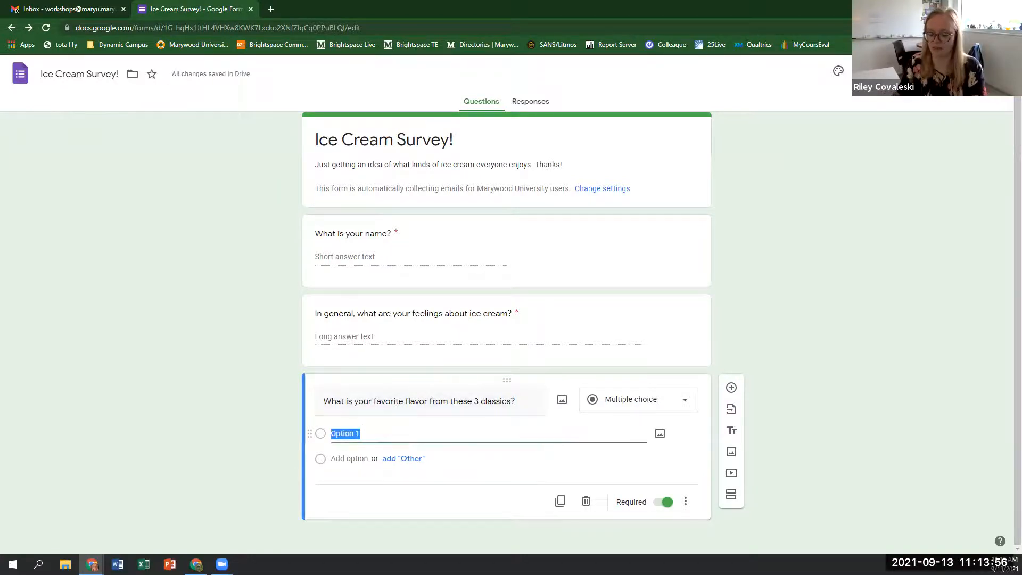
pyautogui.write('Vanilla')
pyautogui.press('Return')
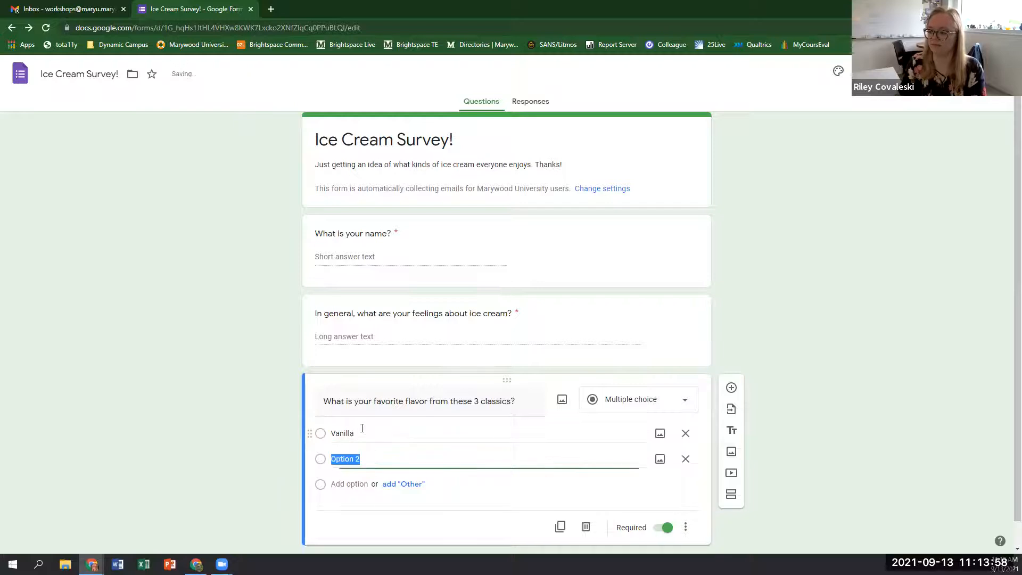
pyautogui.write('Chocolate')
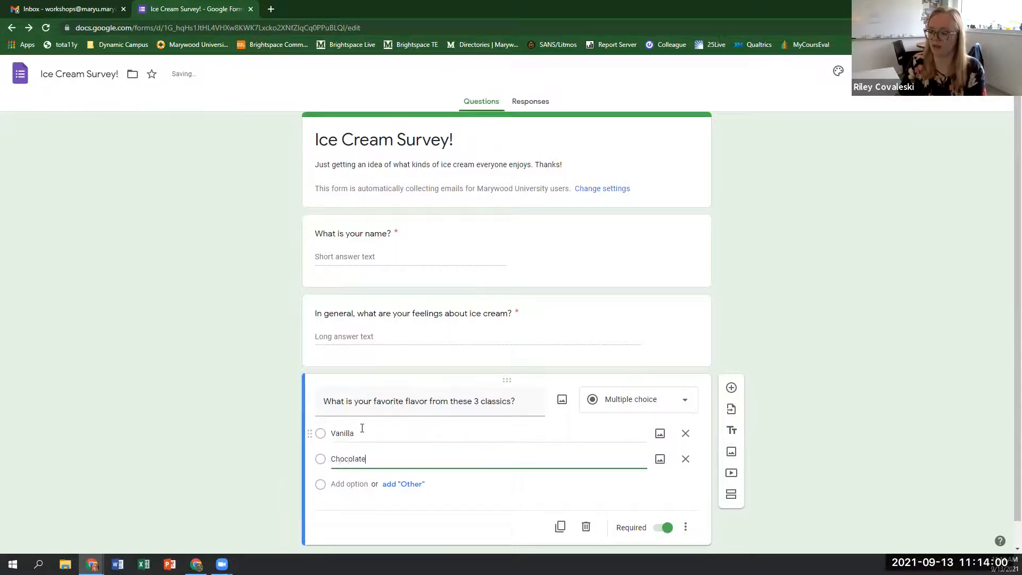
pyautogui.press('Return')
pyautogui.write('Strawberry')
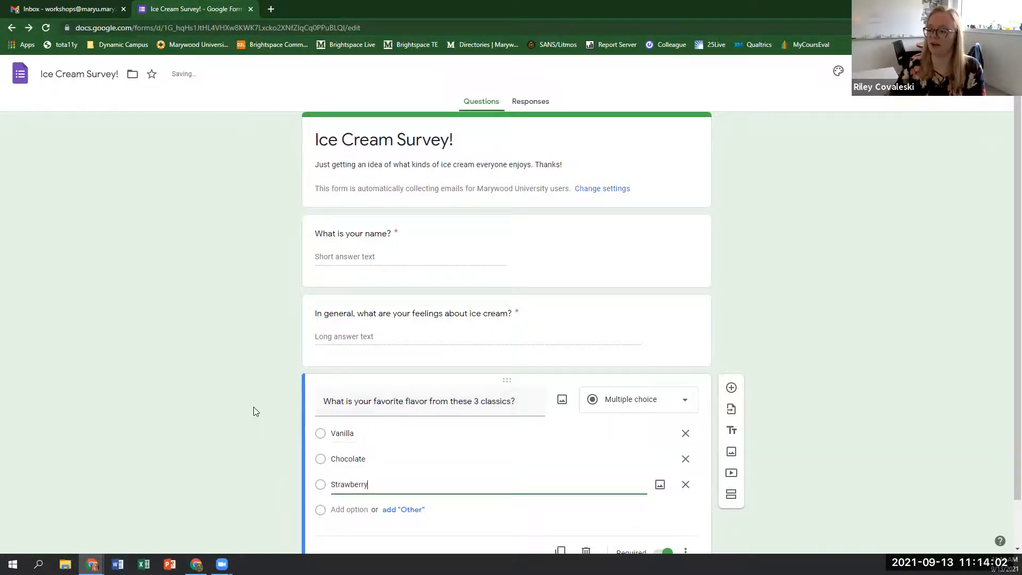
# Remove the Chocolate and Strawberry options from the favorite flavor question.
pyautogui.scroll(-1, 253, 407)
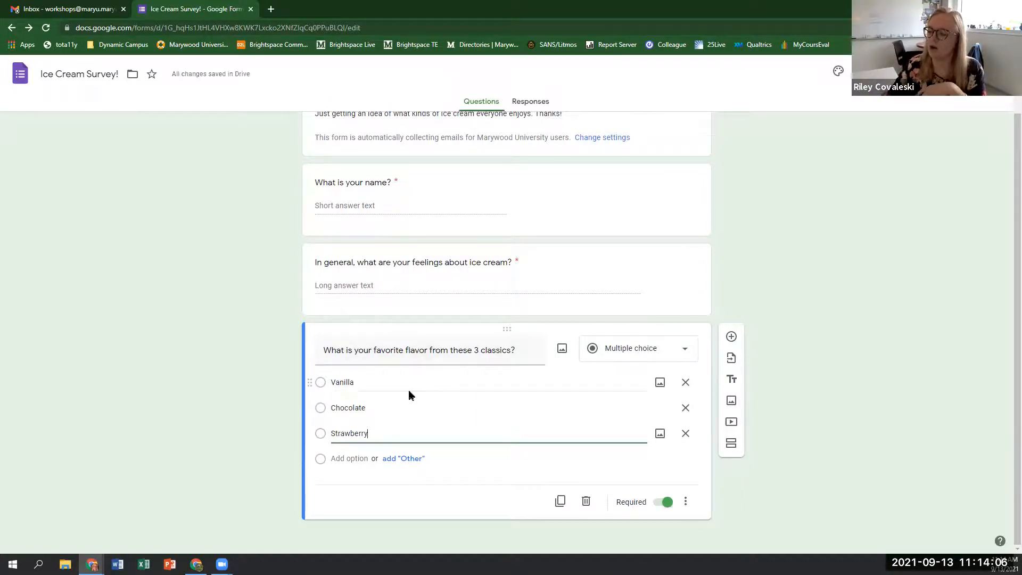
pyautogui.click(686, 408)
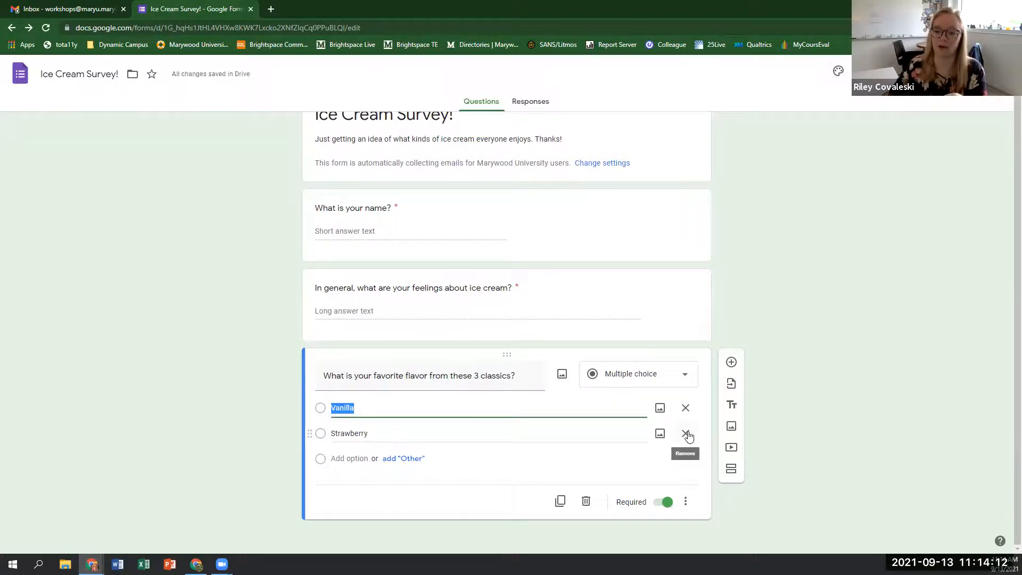
pyautogui.click(686, 434)
# Add Chocolate and Strawberry as answer options below Vanilla in the favorite flavor question.
pyautogui.click(410, 432)
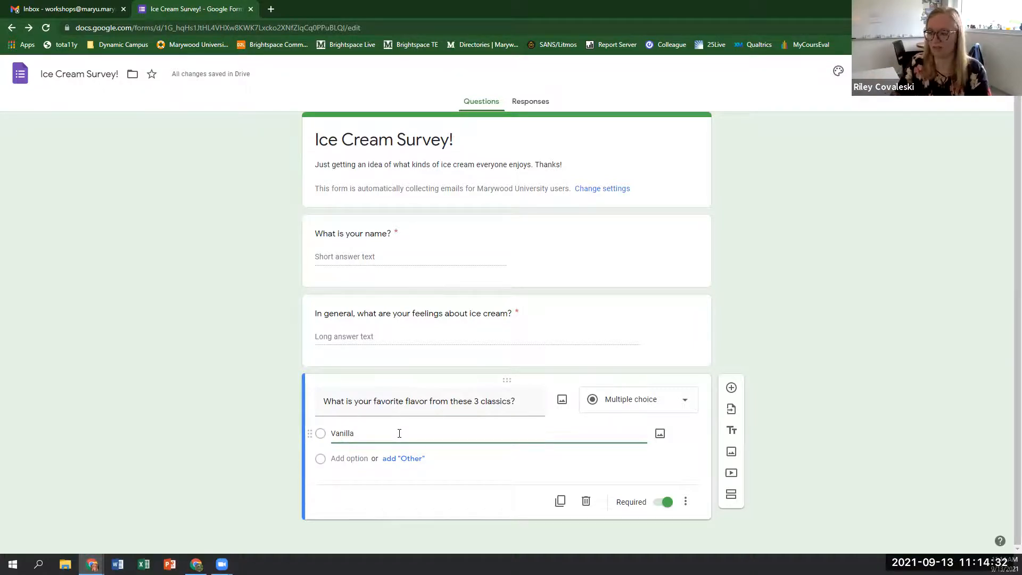
pyautogui.press('Return')
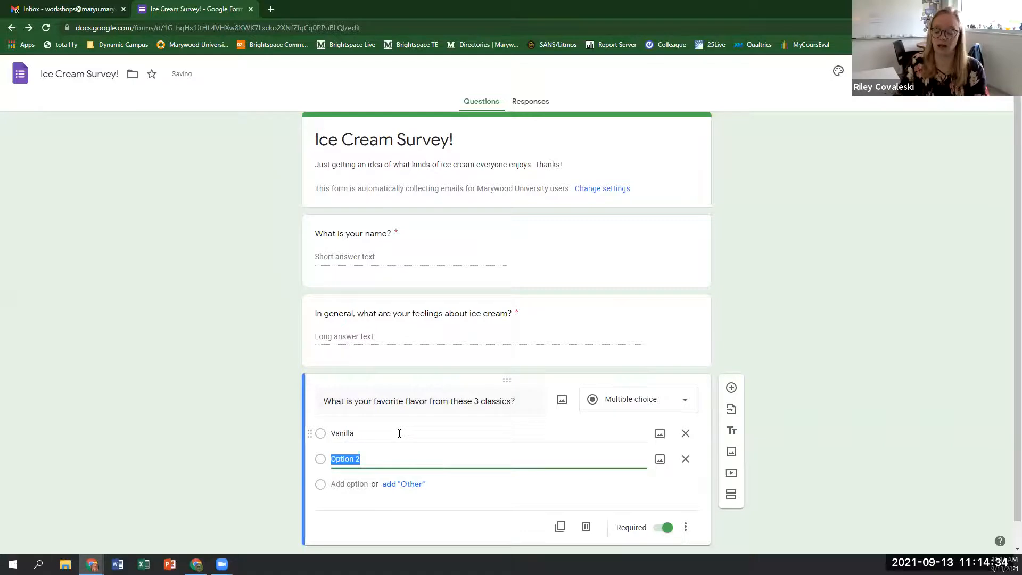
pyautogui.write('Coh')
pyautogui.press('BackSpace')
pyautogui.write('ho')
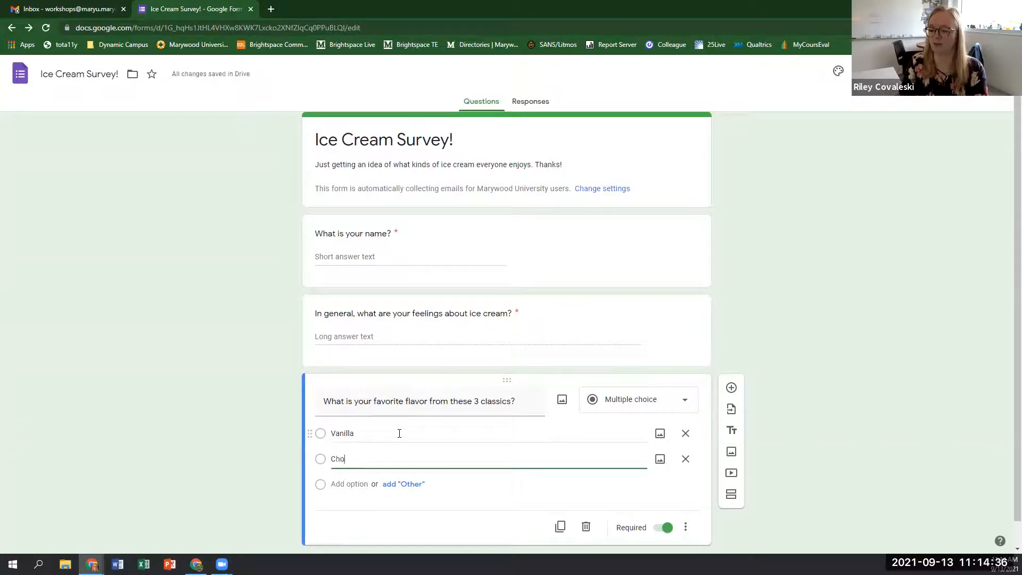
pyautogui.write('colate')
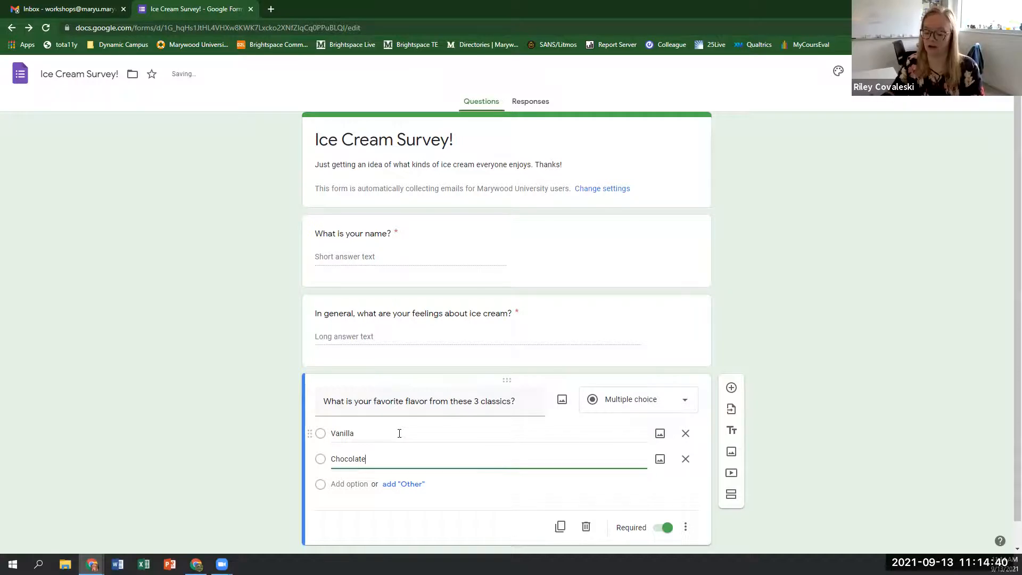
pyautogui.press('Return')
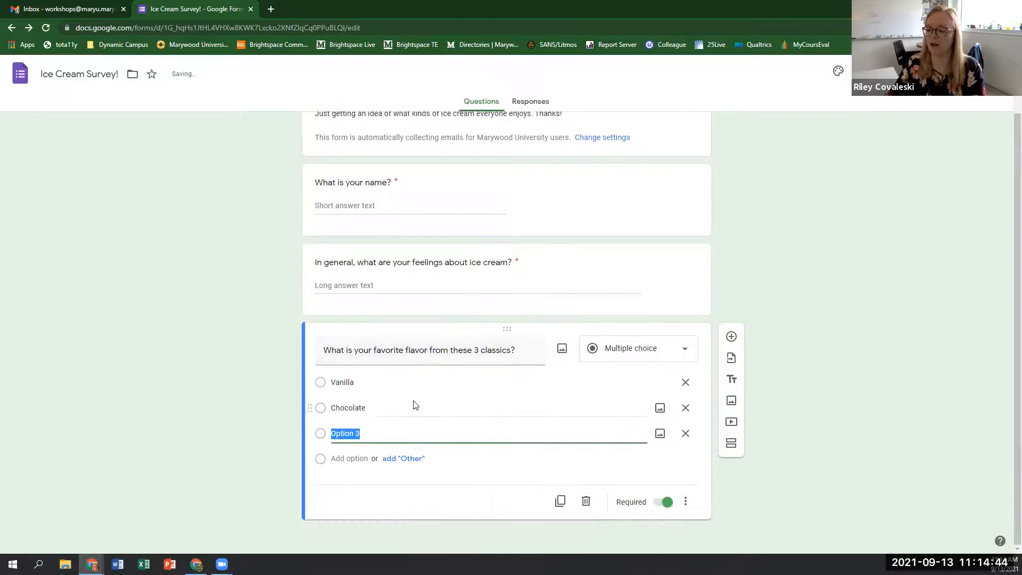
pyautogui.write('St')
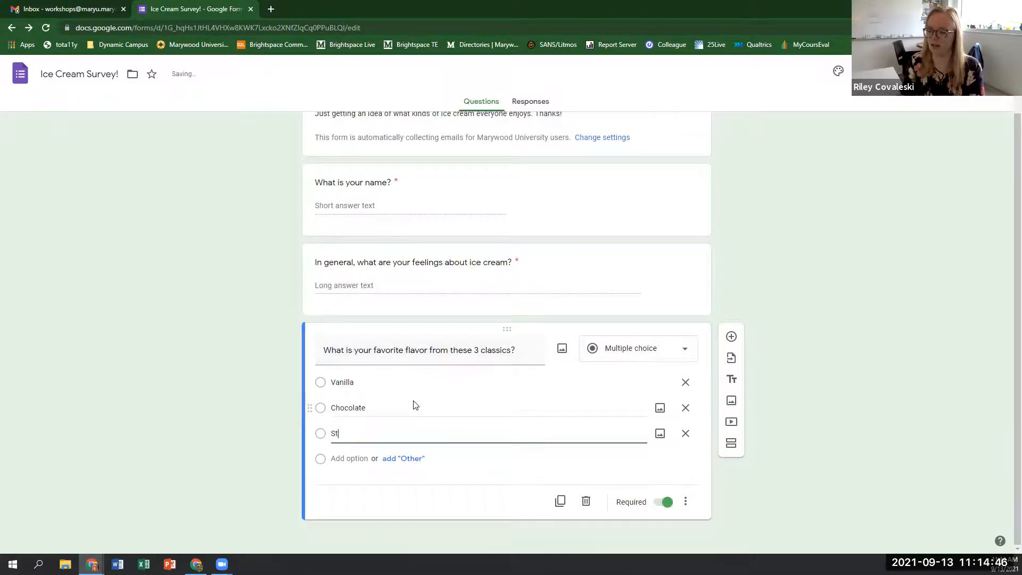
pyautogui.write('rawberry')
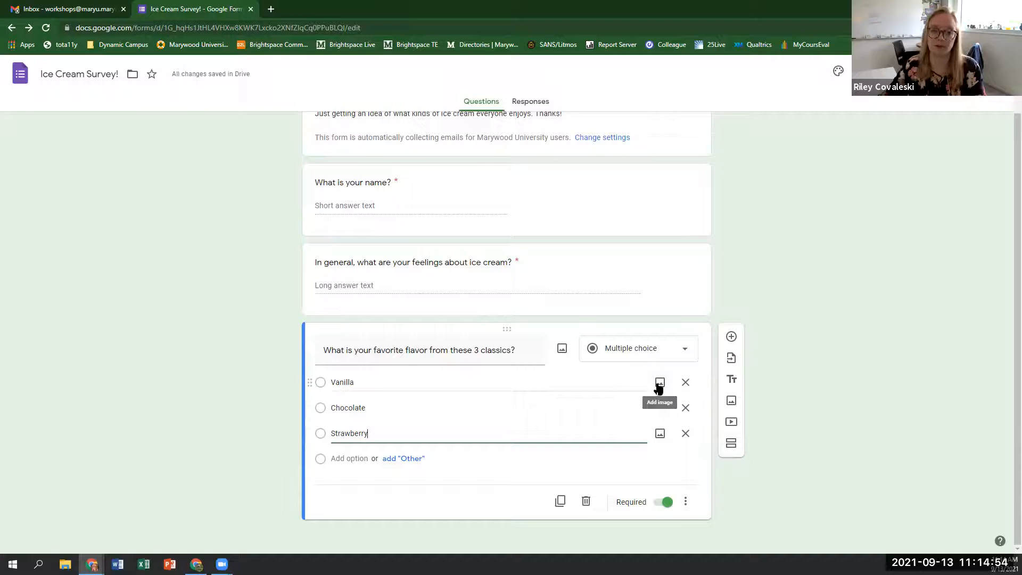
# Examine the image sources available for the Strawberry option without inserting one, and view the favorite flavor question's additional options.
pyautogui.click(660, 434)
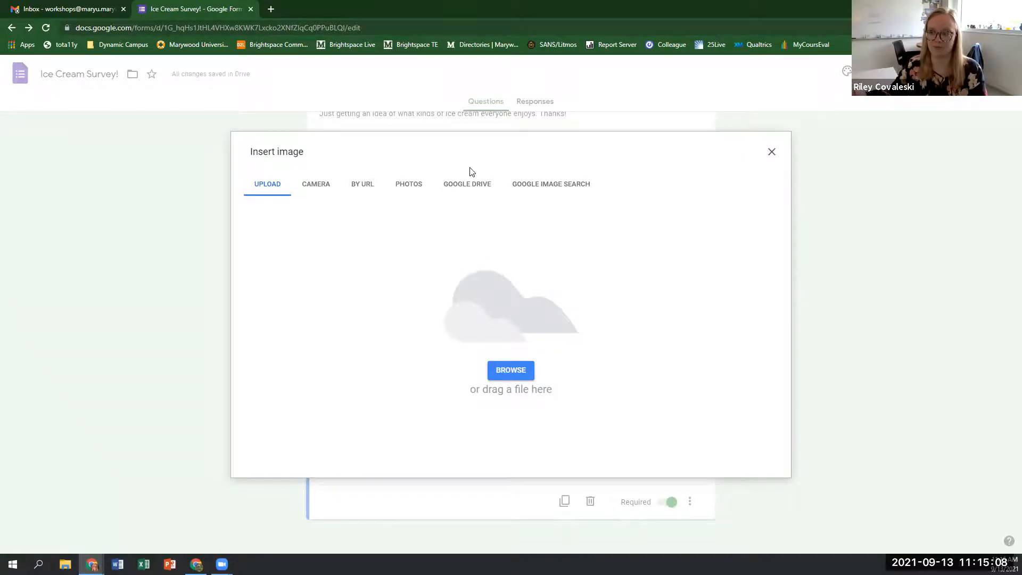
pyautogui.click(305, 191)
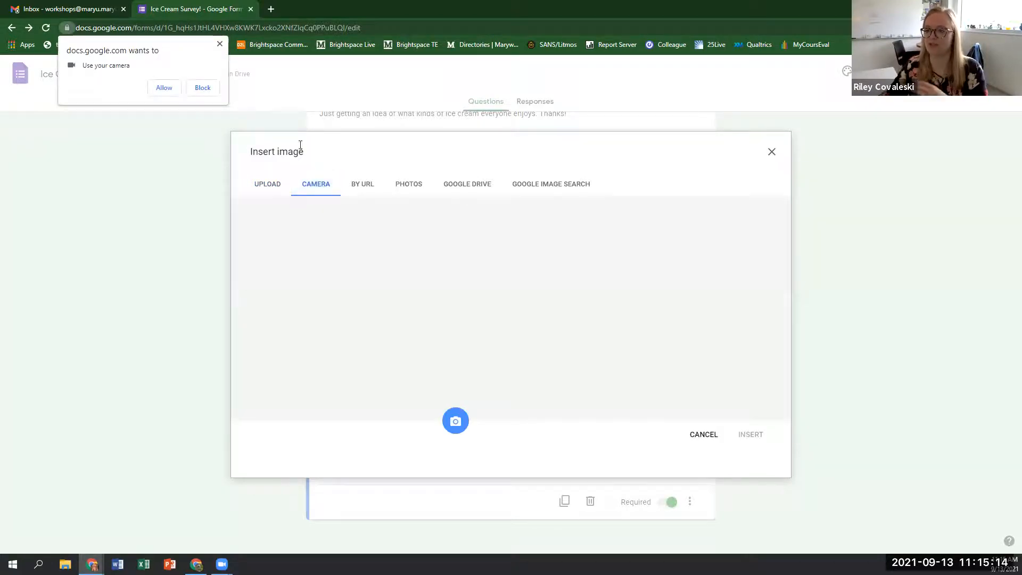
pyautogui.click(219, 45)
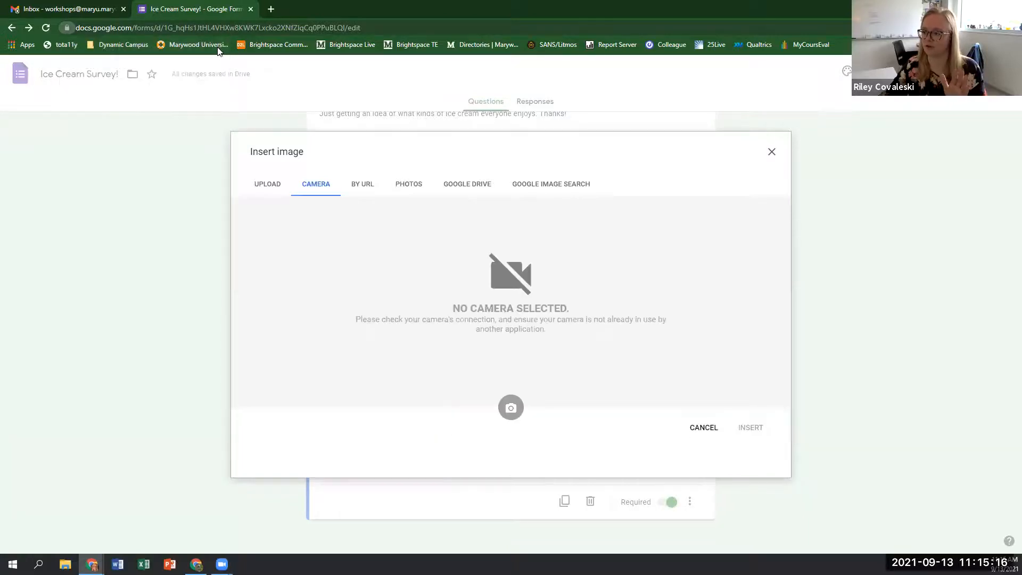
pyautogui.click(361, 190)
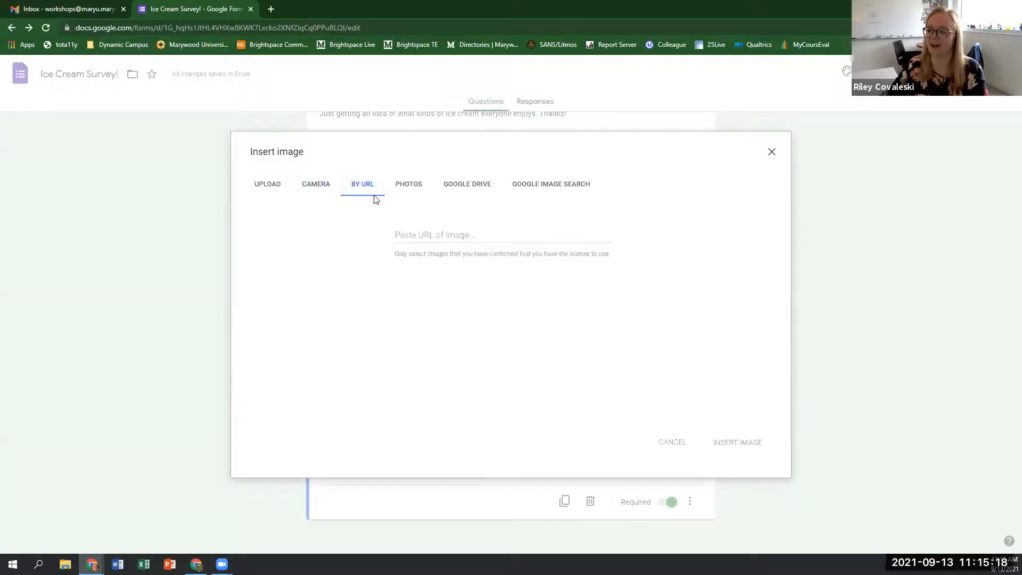
pyautogui.click(413, 189)
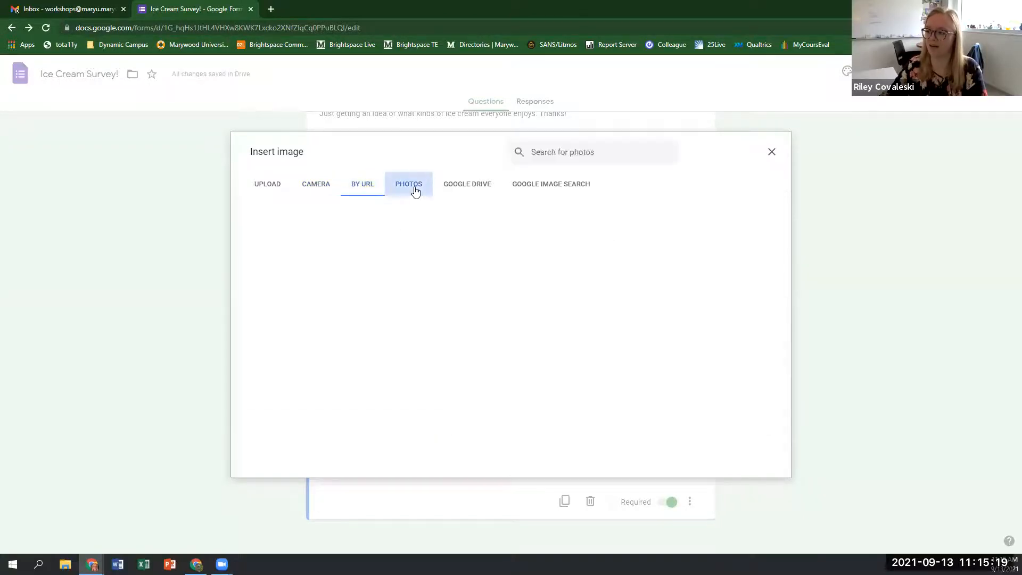
pyautogui.click(458, 190)
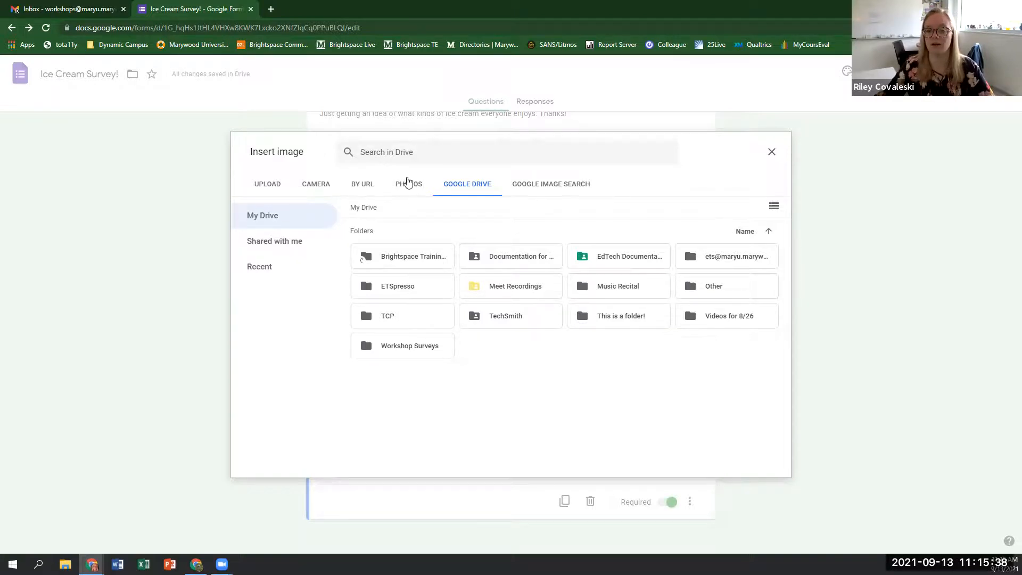
pyautogui.click(766, 154)
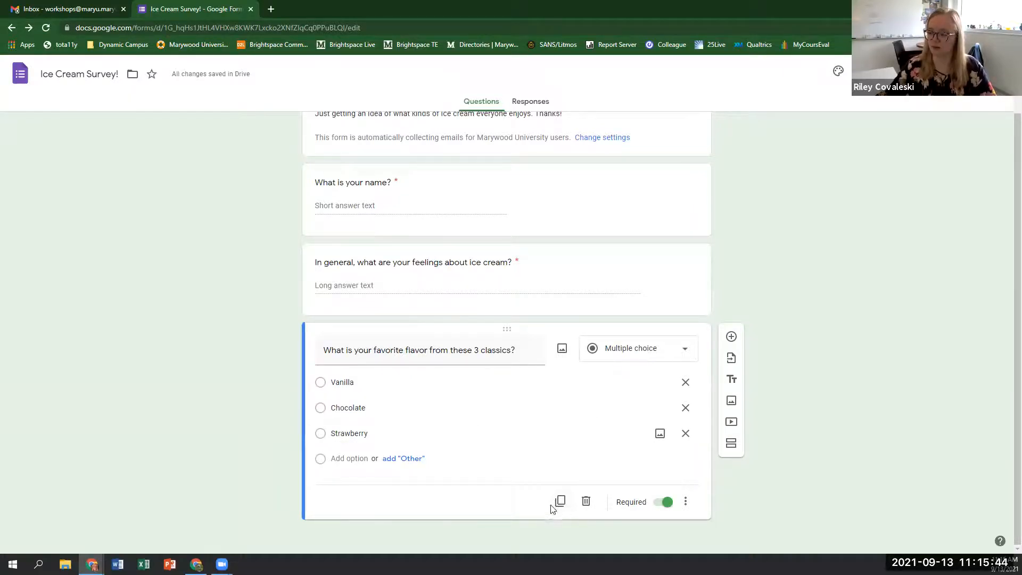
pyautogui.click(687, 504)
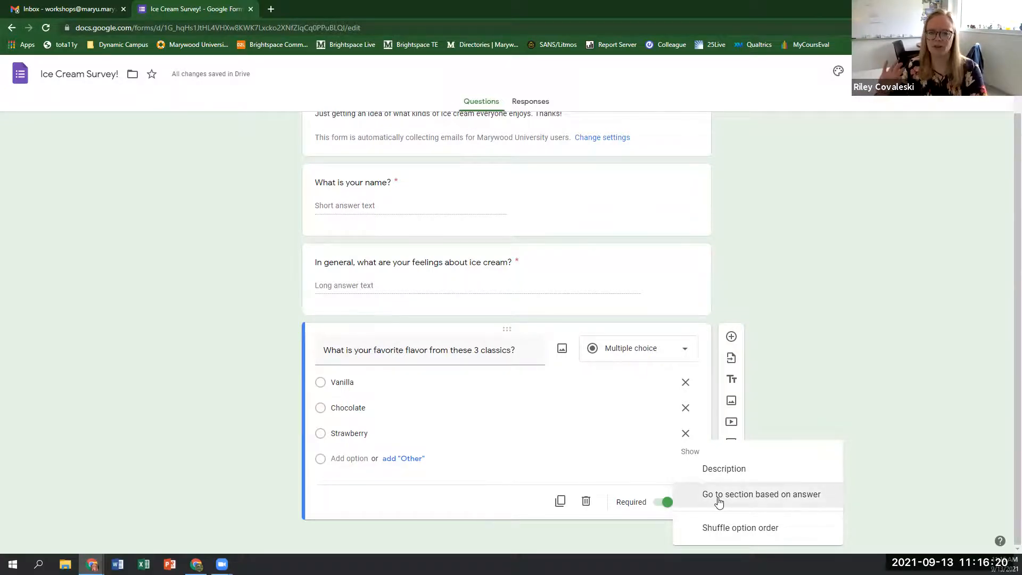
pyautogui.click(484, 512)
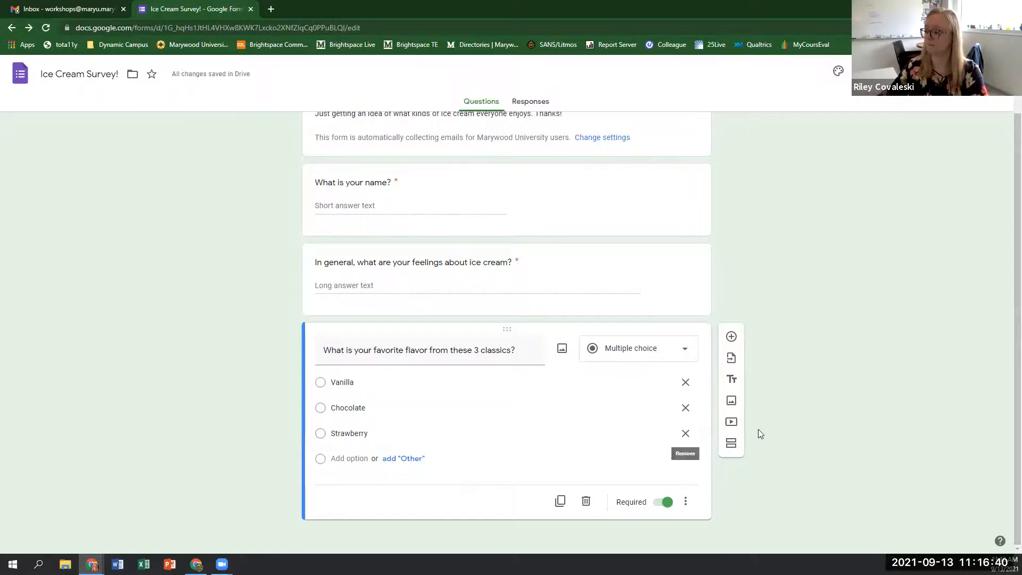
# Add a fourth question below the favorite flavor question and set its type to Checkboxes.
pyautogui.click(731, 337)
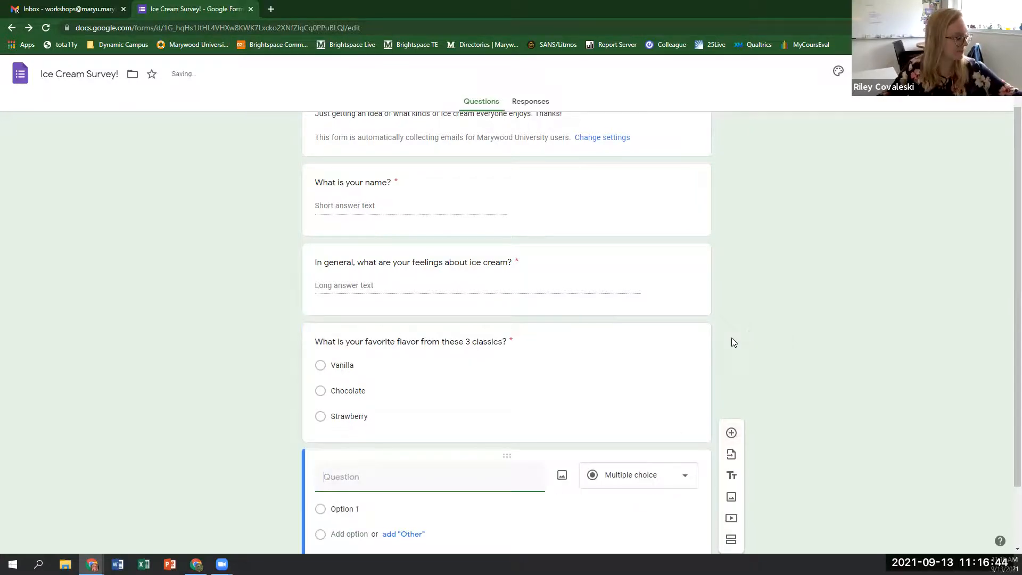
pyautogui.scroll(-2, 732, 336)
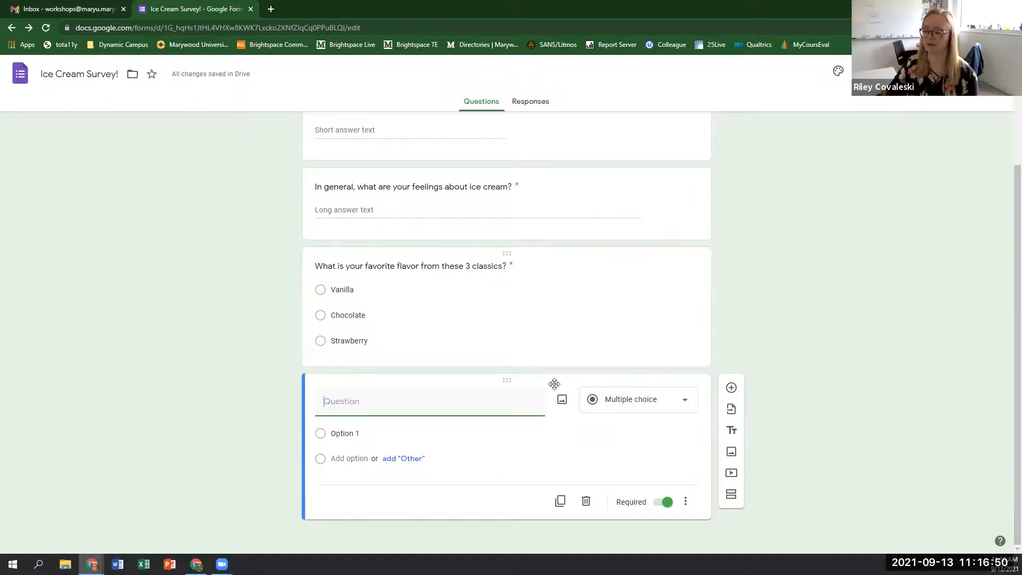
pyautogui.click(599, 409)
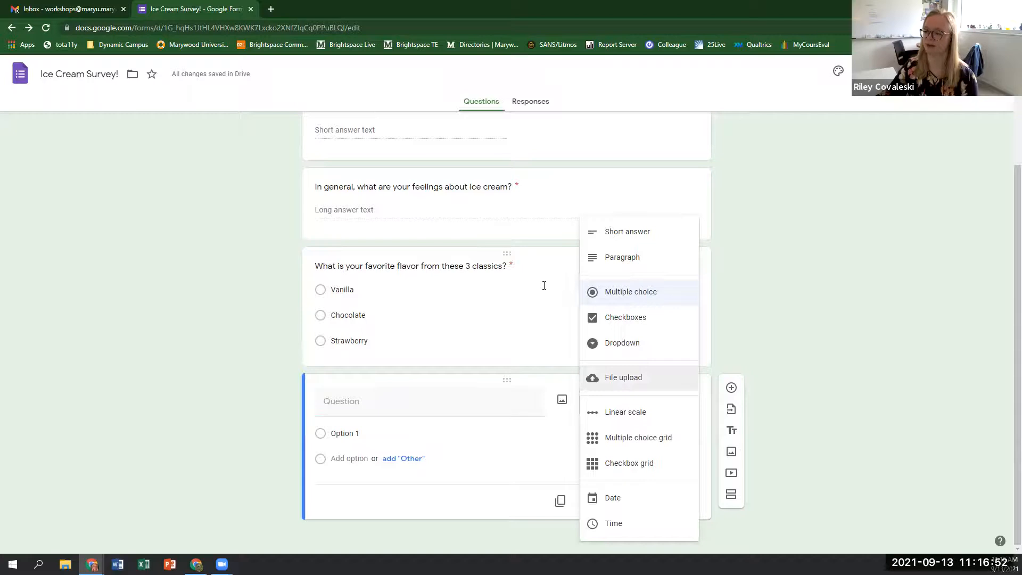
pyautogui.click(607, 318)
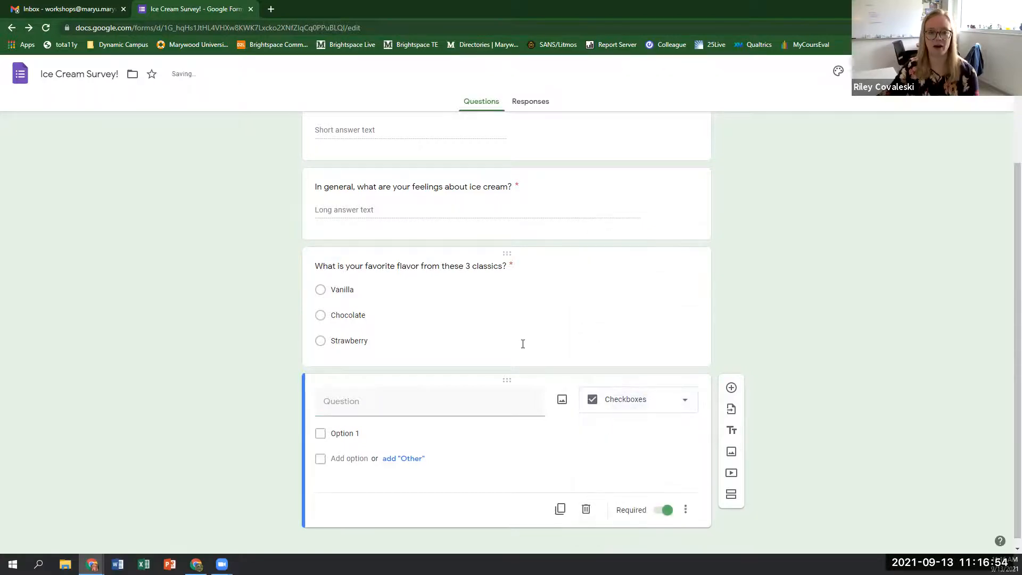
# Enter "Which of the following flavors sound appealing? You may select multiple." as the text of the new checkbox question.
pyautogui.click(406, 395)
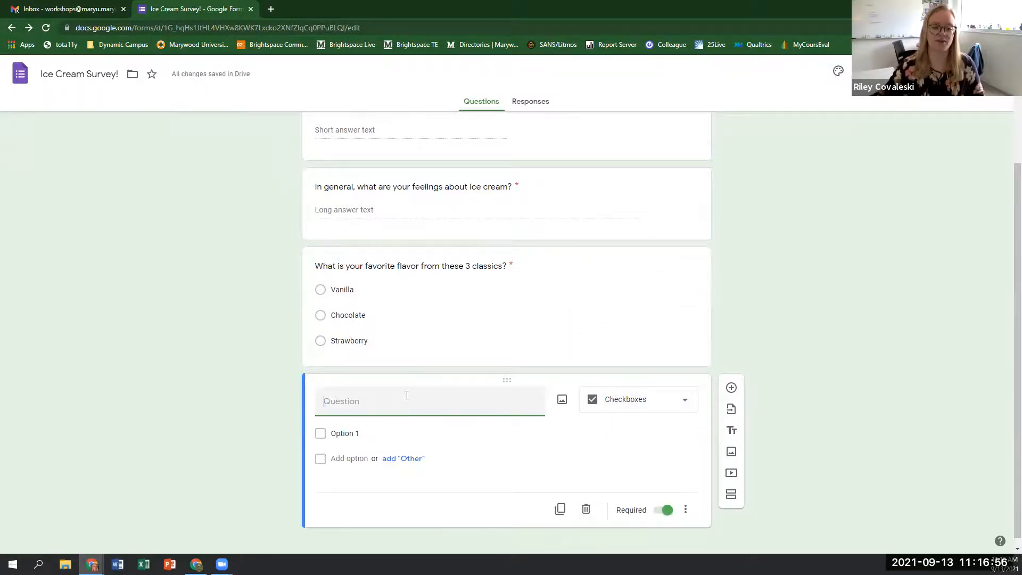
pyautogui.write('Whi')
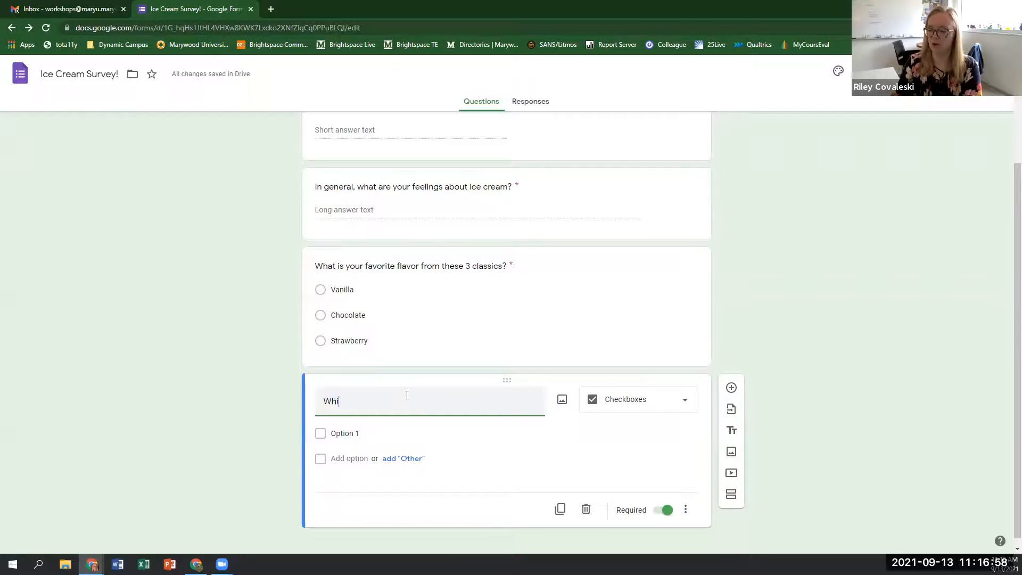
pyautogui.write('ch of the following ')
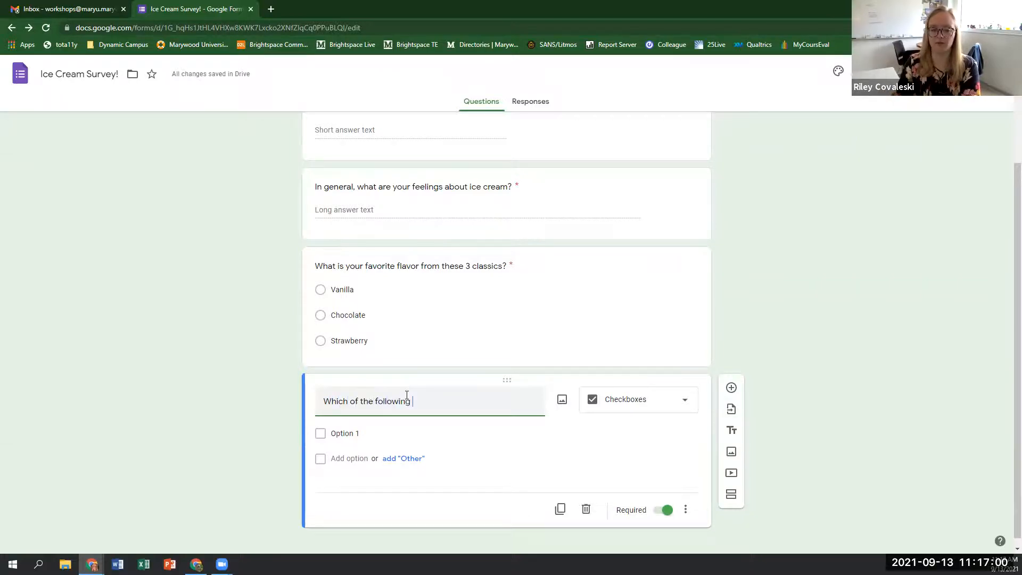
pyautogui.write('flavors sound appealing')
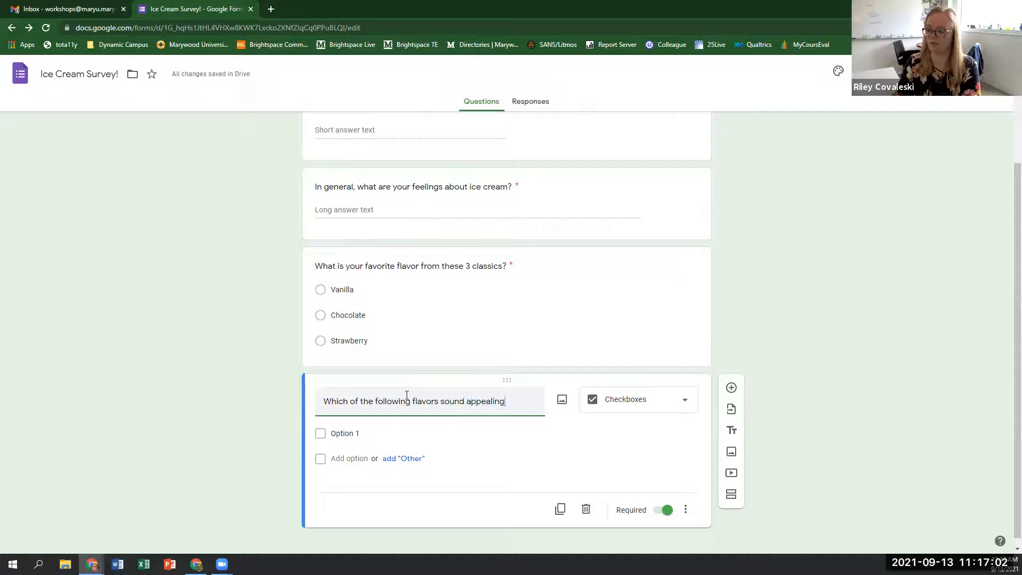
pyautogui.write('? You may ')
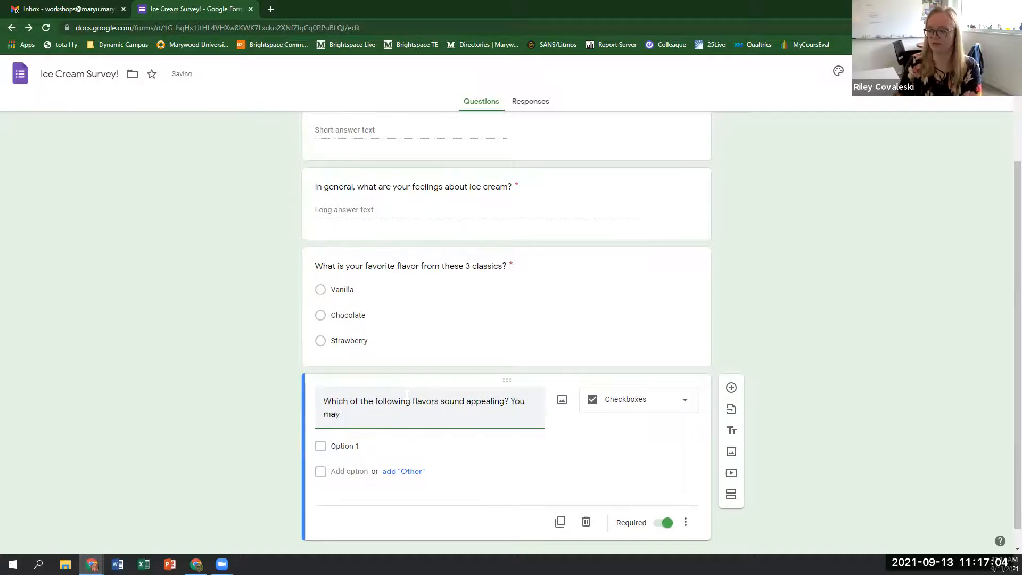
pyautogui.write('select multiple.')
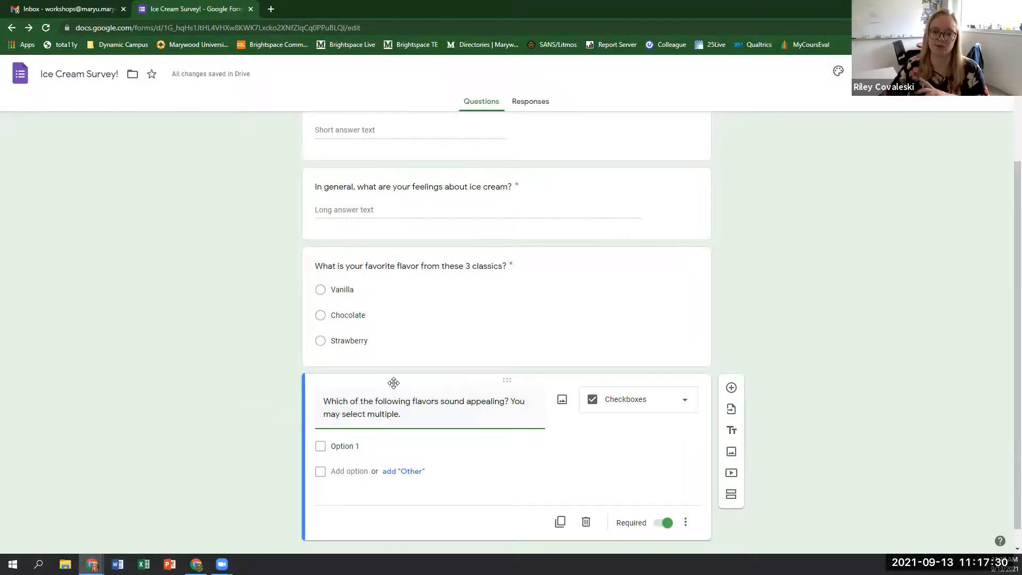
# Add Rocky Road, Butter Pecan and Fudge Ripple as the first three options of the appealing flavors question.
pyautogui.scroll(-1, 284, 425)
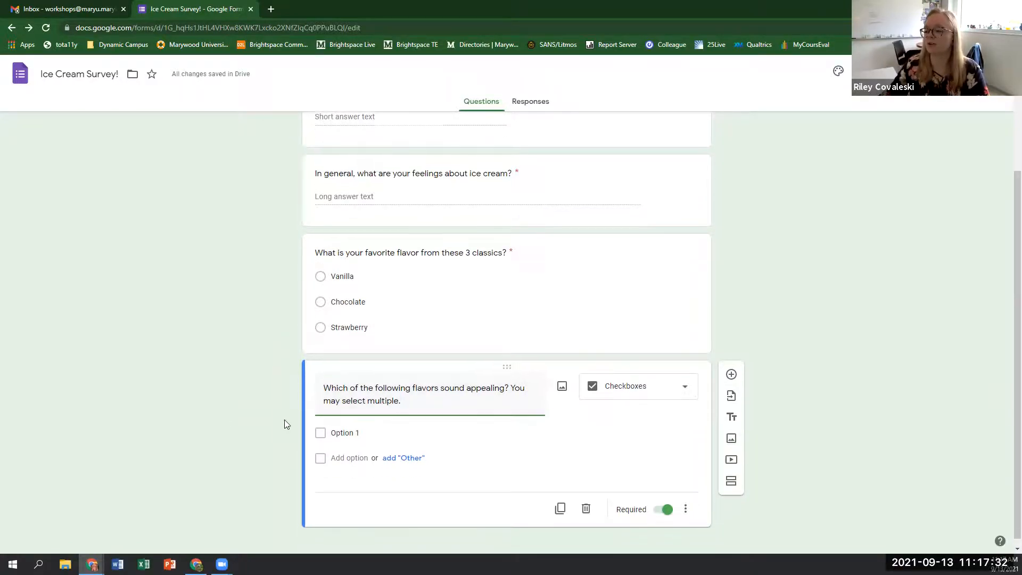
pyautogui.click(349, 428)
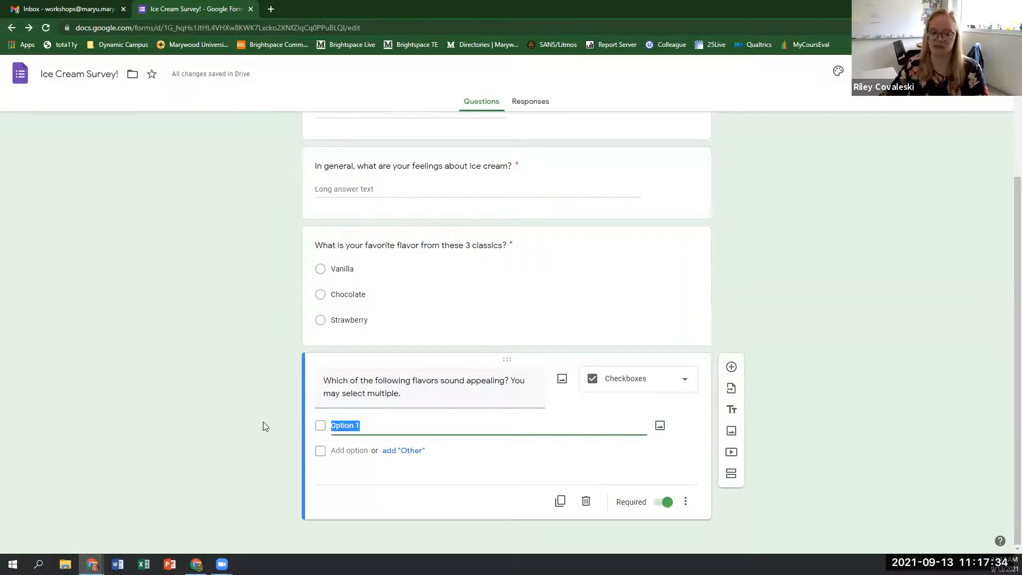
pyautogui.write('R')
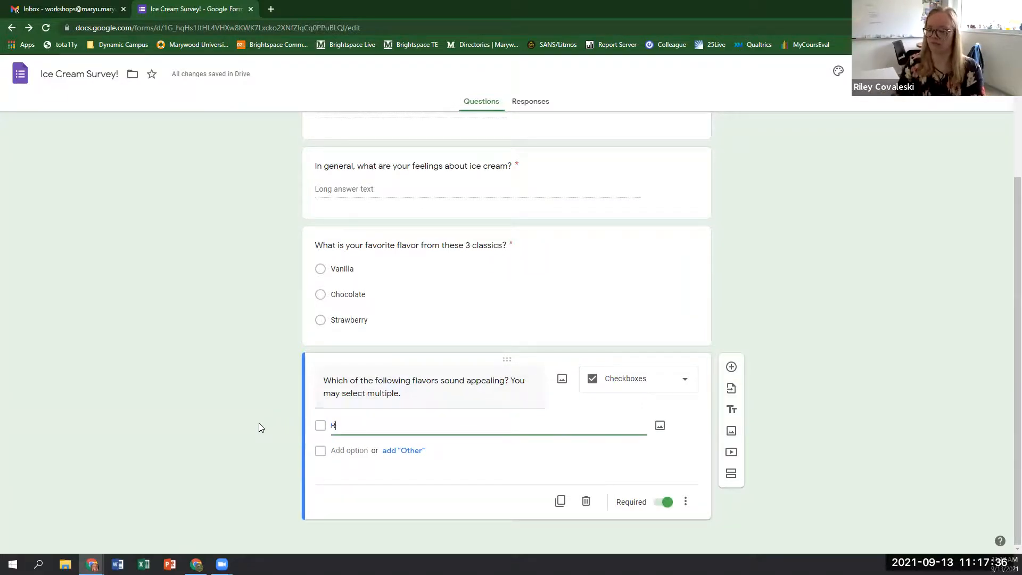
pyautogui.write('ocky Road')
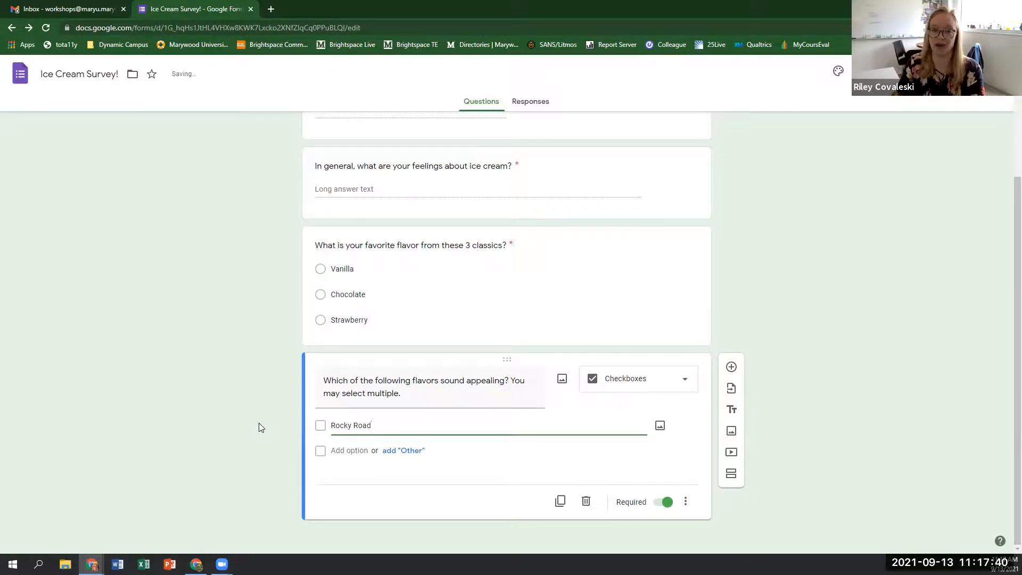
pyautogui.press('Return')
pyautogui.write('Butter Pecan')
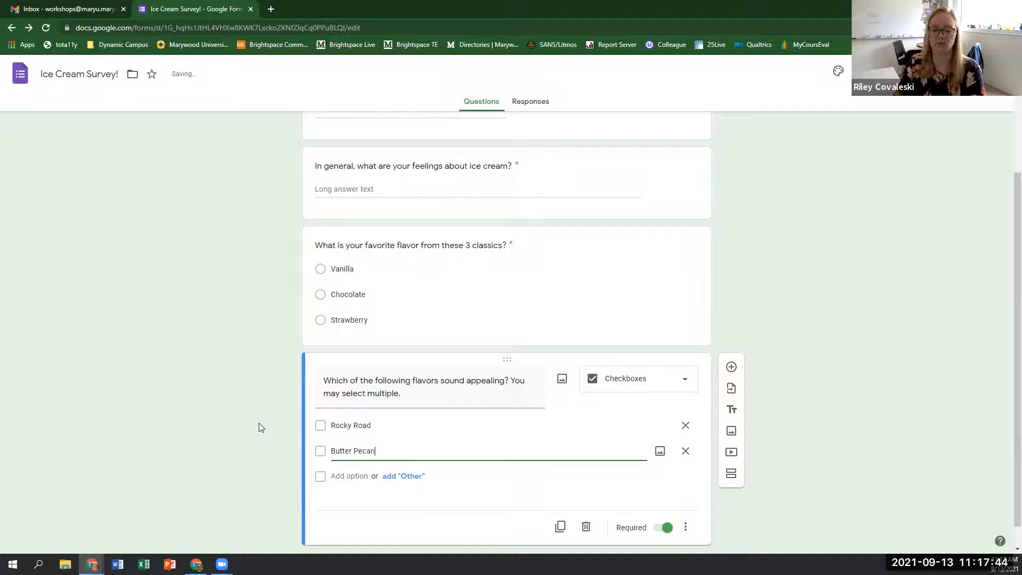
pyautogui.press('Return')
pyautogui.write('Fudge Ripple')
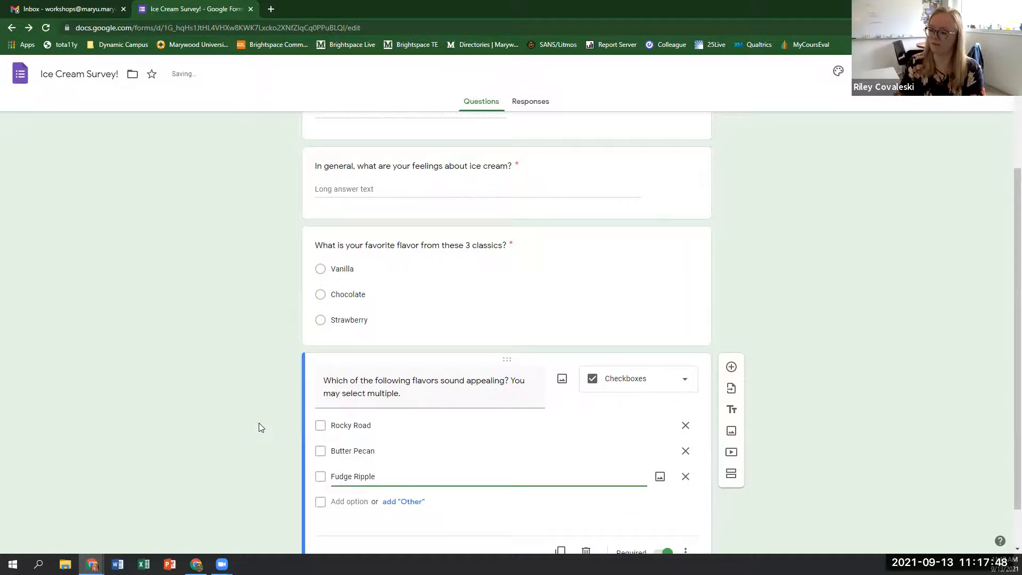
# Add Cookies & Cream and Pistachio to the appealing flavors options, and move Pistachio to the top of the list.
pyautogui.press('Return')
pyautogui.write('Cooki')
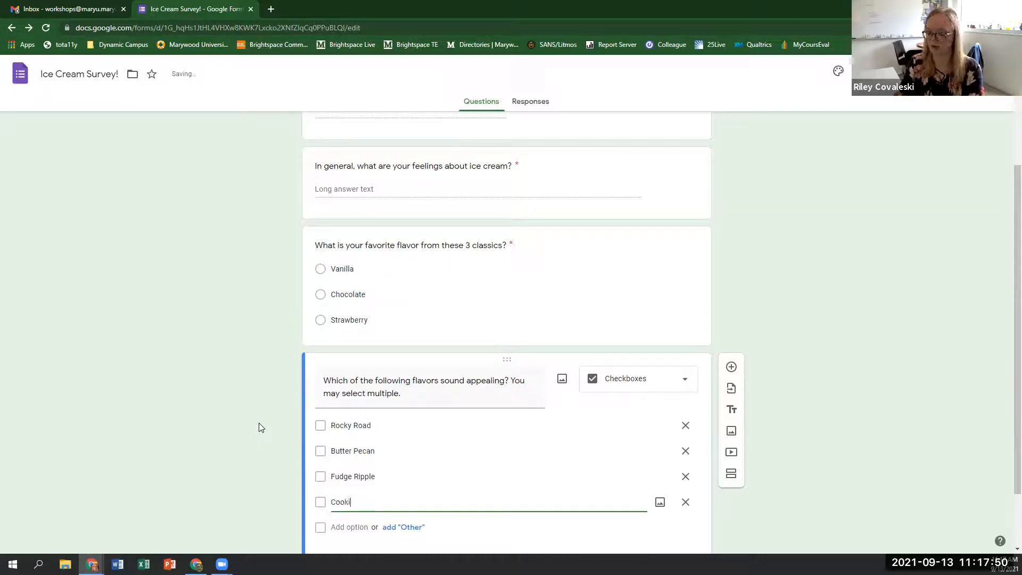
pyautogui.write('es & Cream')
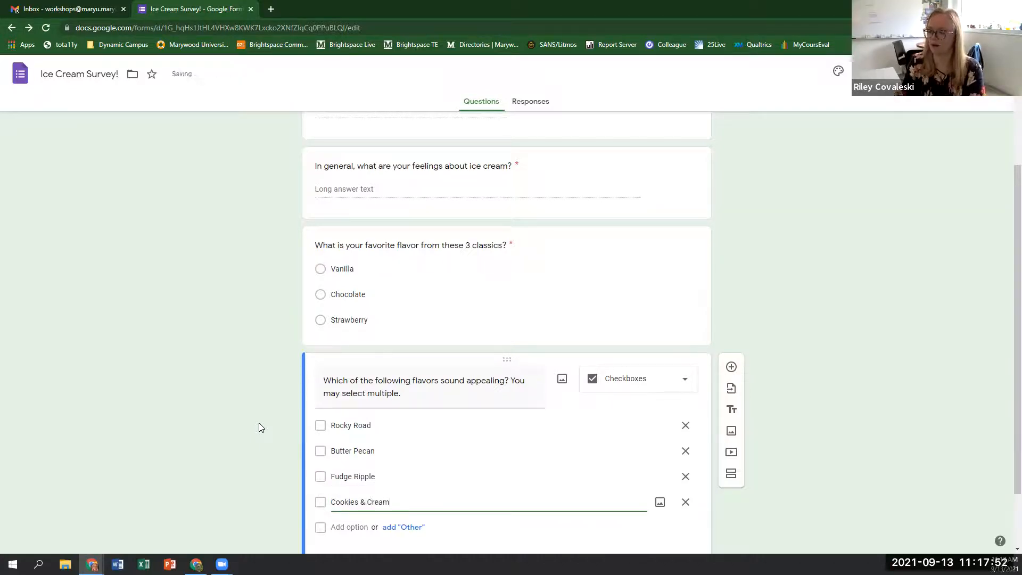
pyautogui.press('Return')
pyautogui.write('Pistachio')
pyautogui.scroll(-2, 201, 403)
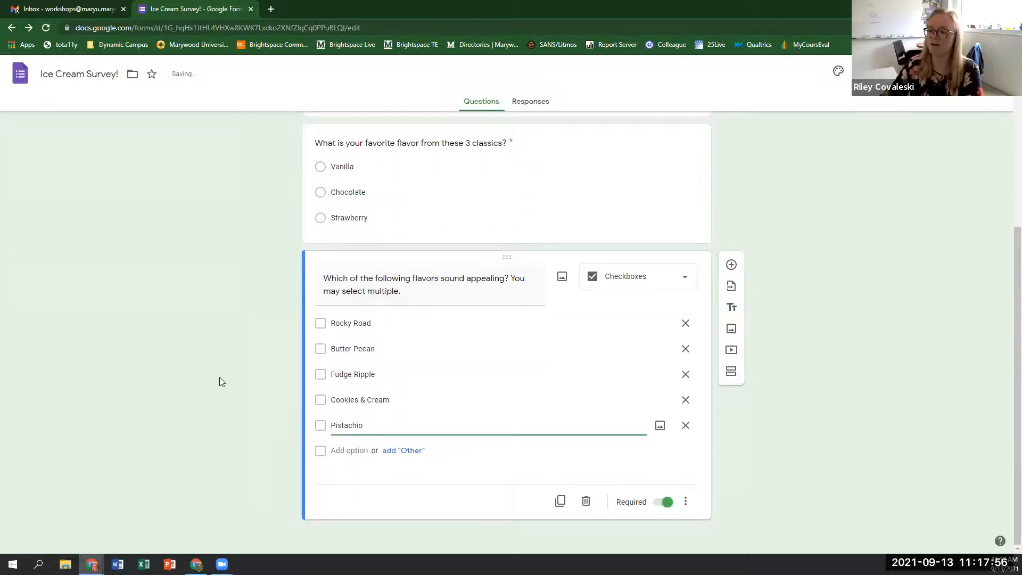
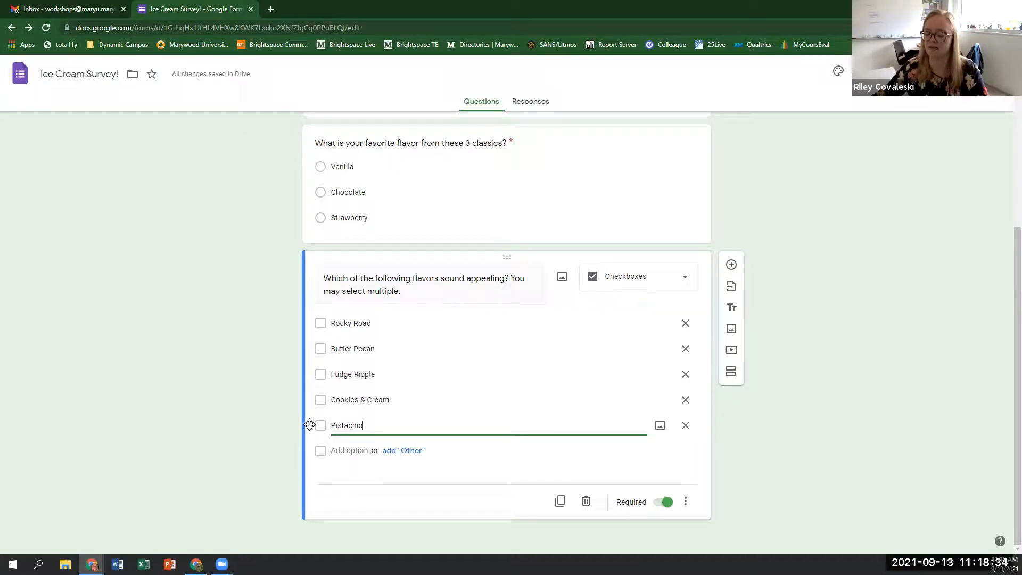
pyautogui.moveTo(312, 425); pyautogui.dragTo(320, 320)
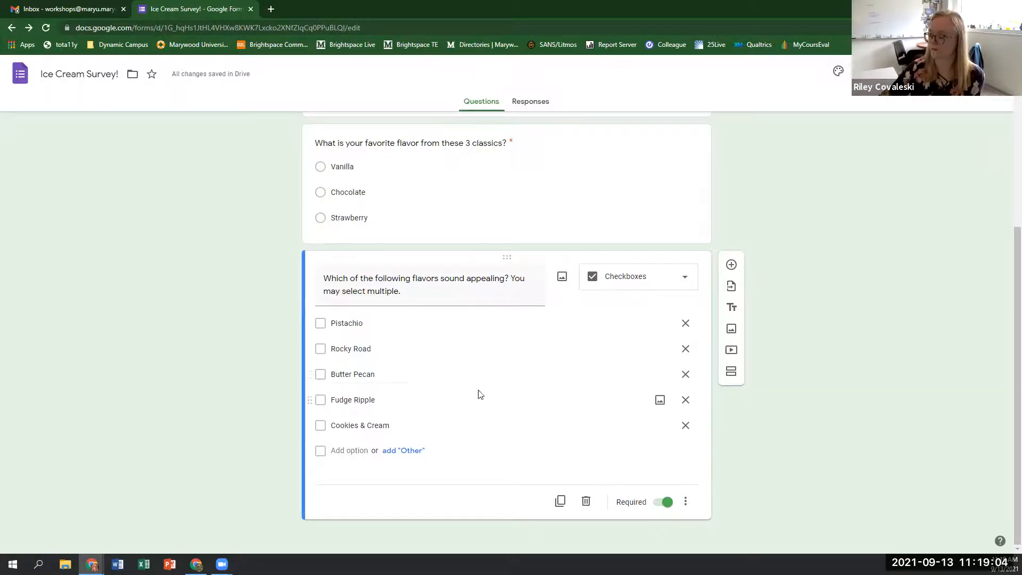
# Add a fifth question below the appealing flavors question and set its type to Dropdown.
pyautogui.click(732, 265)
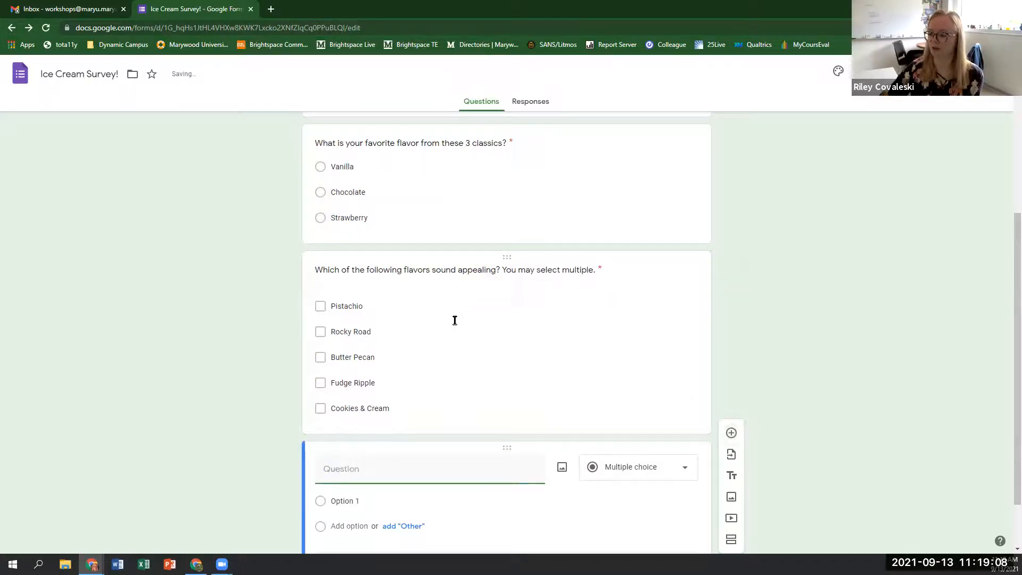
pyautogui.click(607, 411)
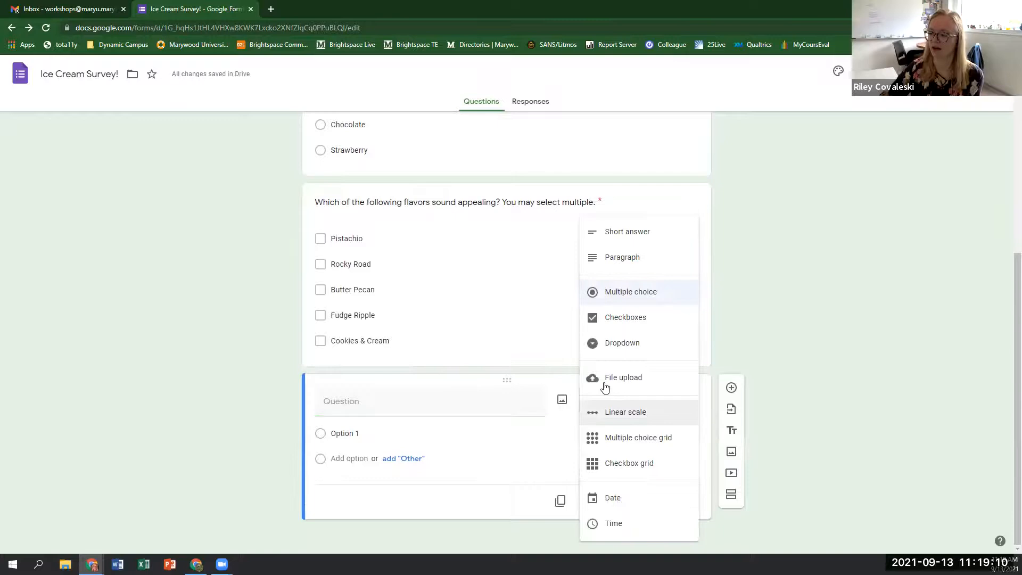
pyautogui.click(625, 355)
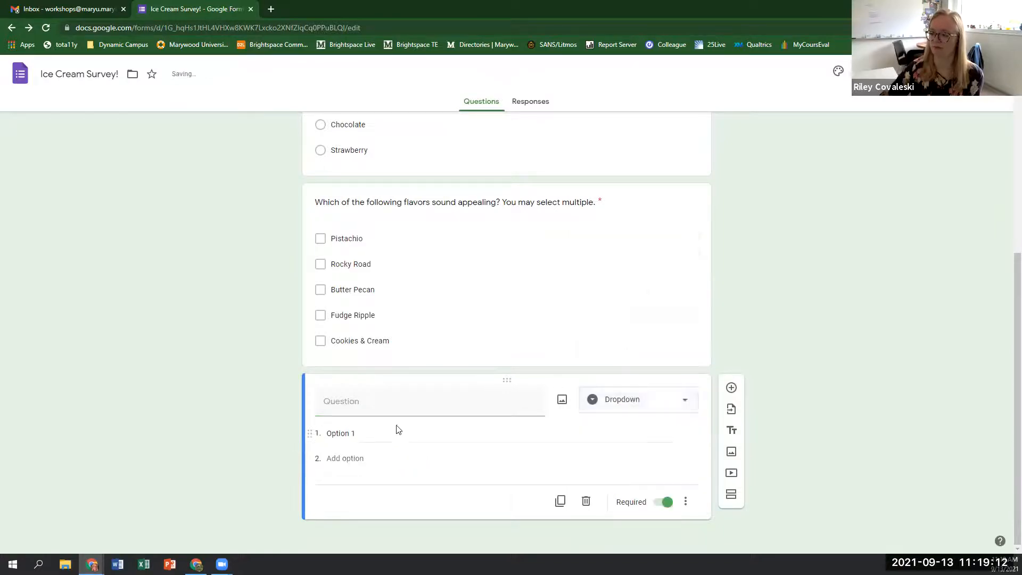
# Enter "Which type of cone do you prefer?" as the text of the dropdown question.
pyautogui.click(390, 406)
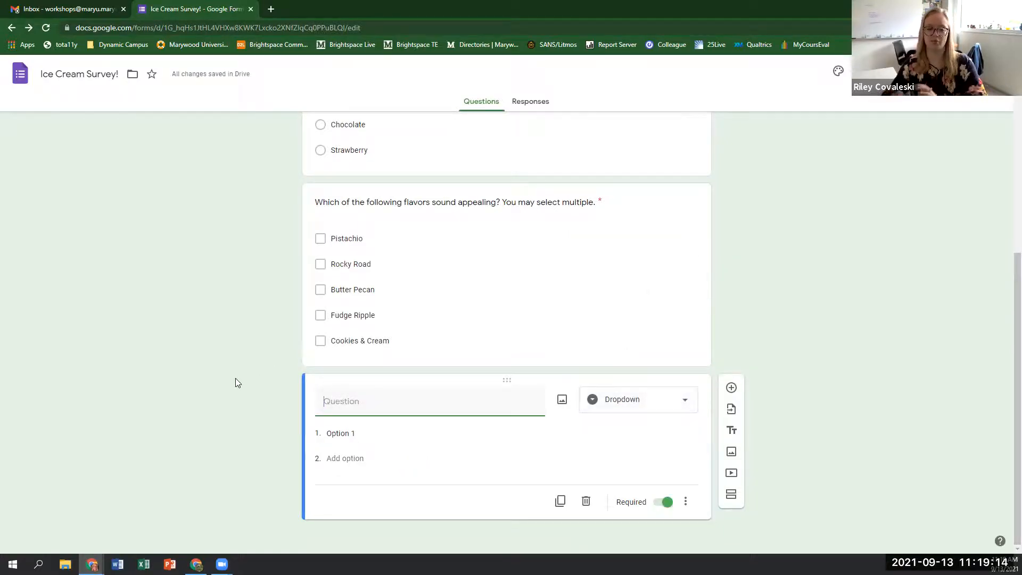
pyautogui.write('Which type of conte')
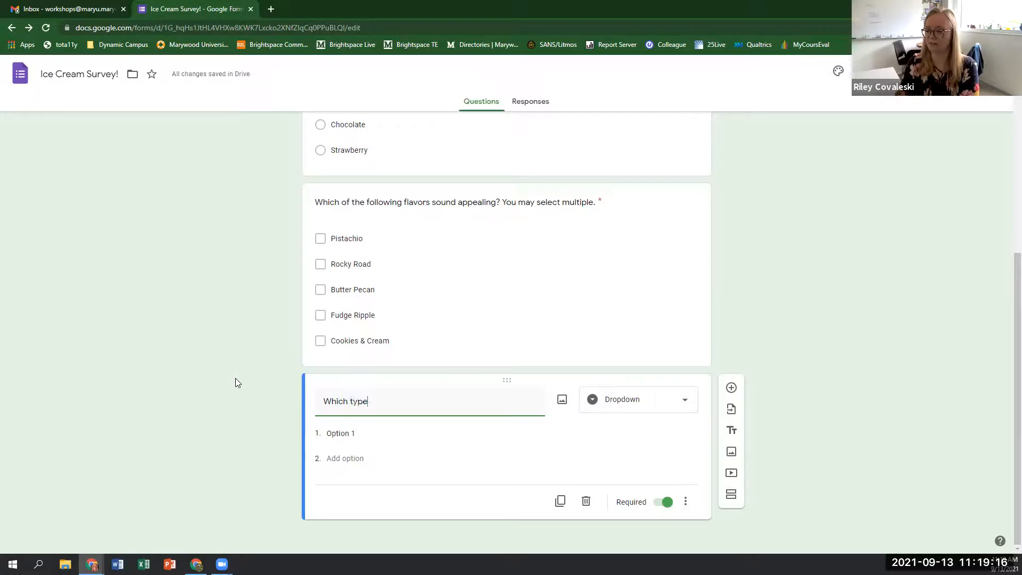
pyautogui.press('BackSpace')
pyautogui.press('BackSpace')
pyautogui.write('e do you prefer?')
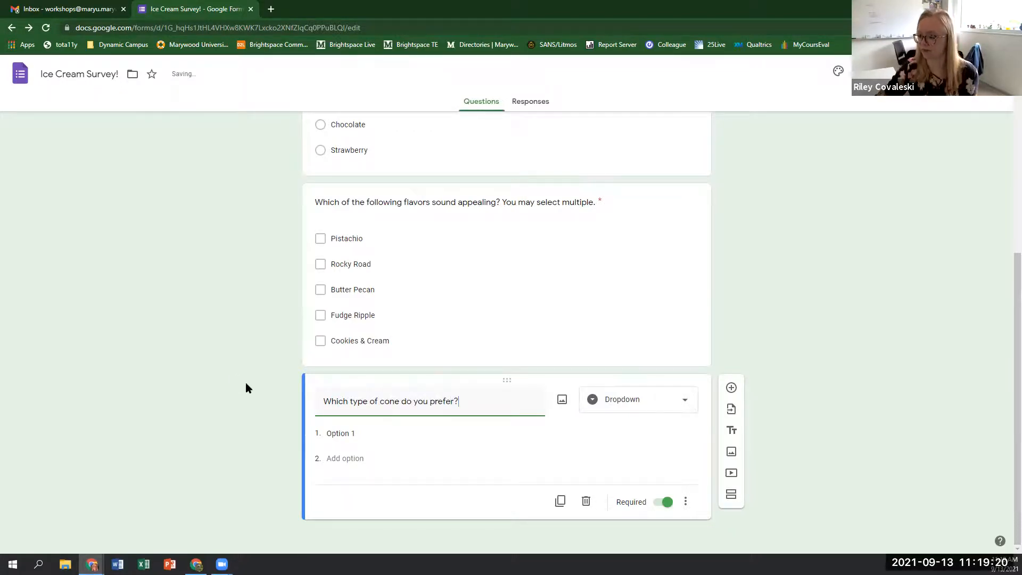
pyautogui.click(251, 403)
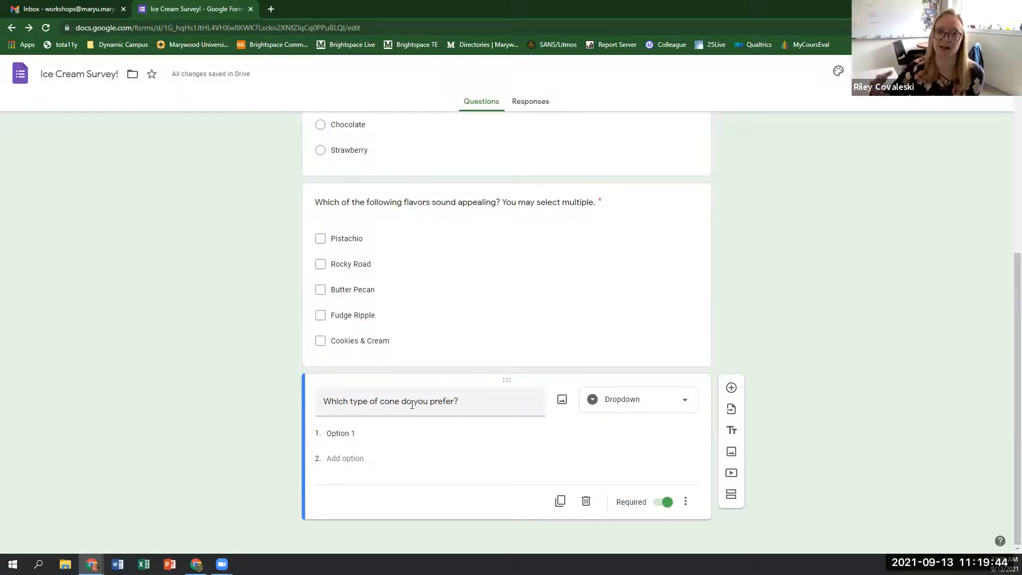
# Enter "Cake cone", "Sugar cone" and "Waffle cone" as the first three options of the cone question.
pyautogui.click(346, 434)
pyautogui.press('BackSpace')
pyautogui.write('Cake cone')
pyautogui.press('Return')
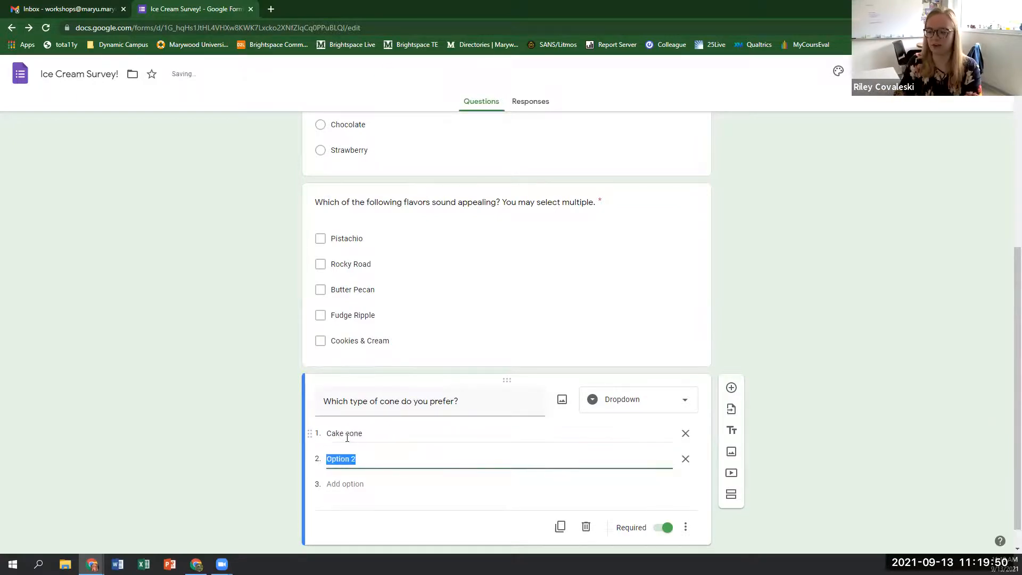
pyautogui.write('Sugar cone')
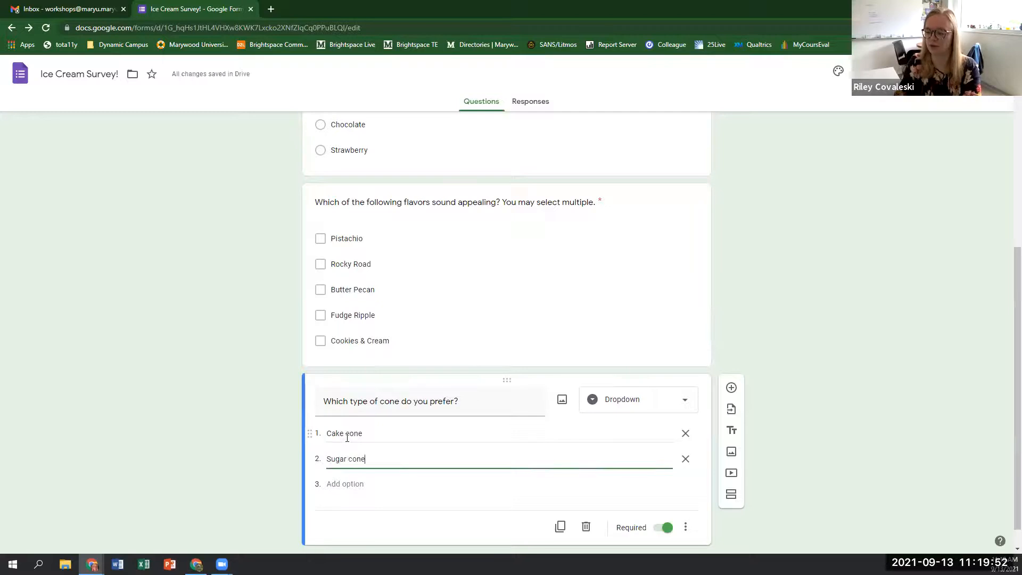
pyautogui.press('Return')
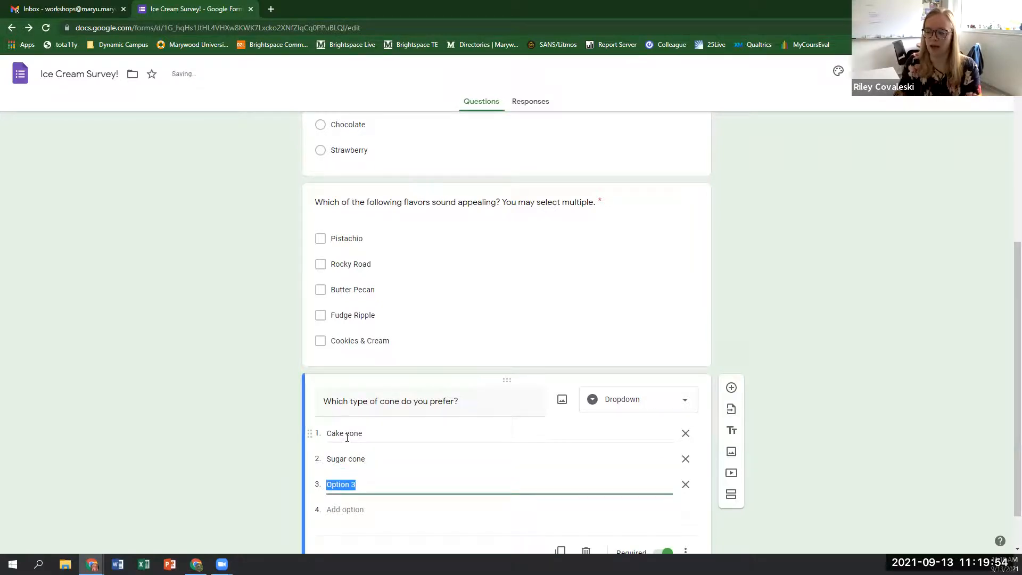
pyautogui.write('Waffle cone')
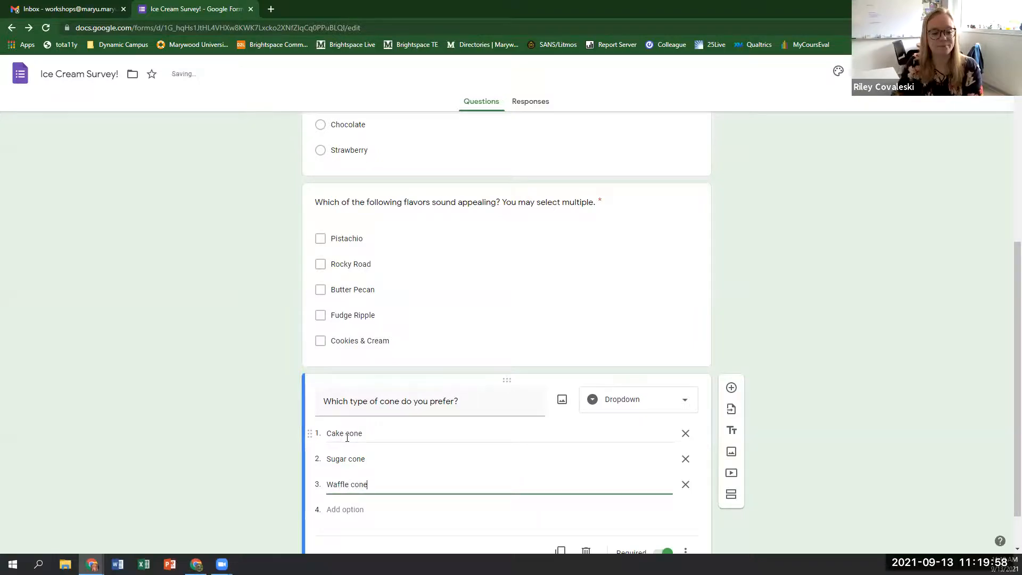
# Add "Pretzel cone", "Chocolate-dipped cone" and "No cone; I prefer a cup" as further options below Waffle cone.
pyautogui.press('Return')
pyautogui.write('Pretzel cone')
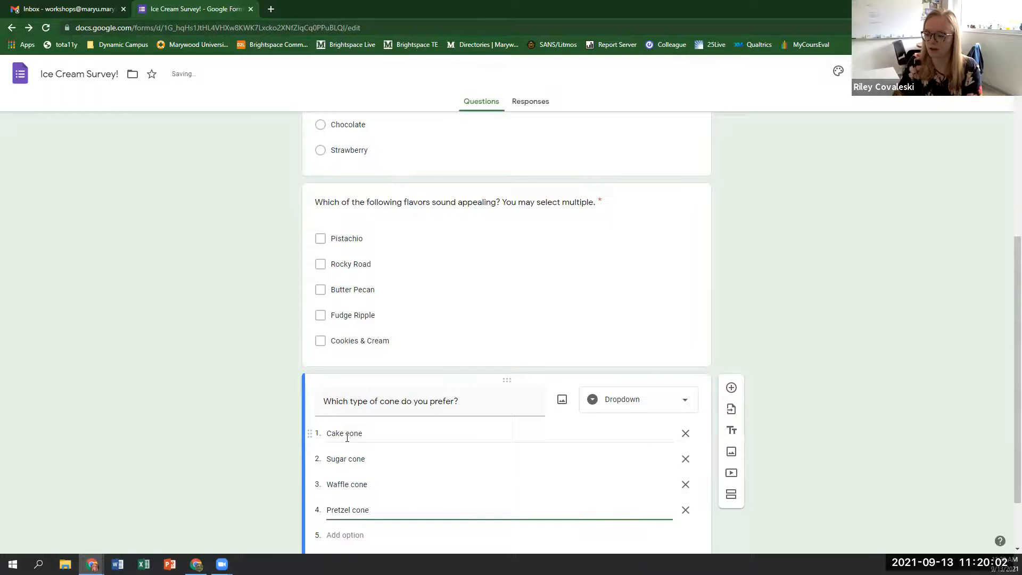
pyautogui.press('Return')
pyautogui.write('Chocolate-dipped cone')
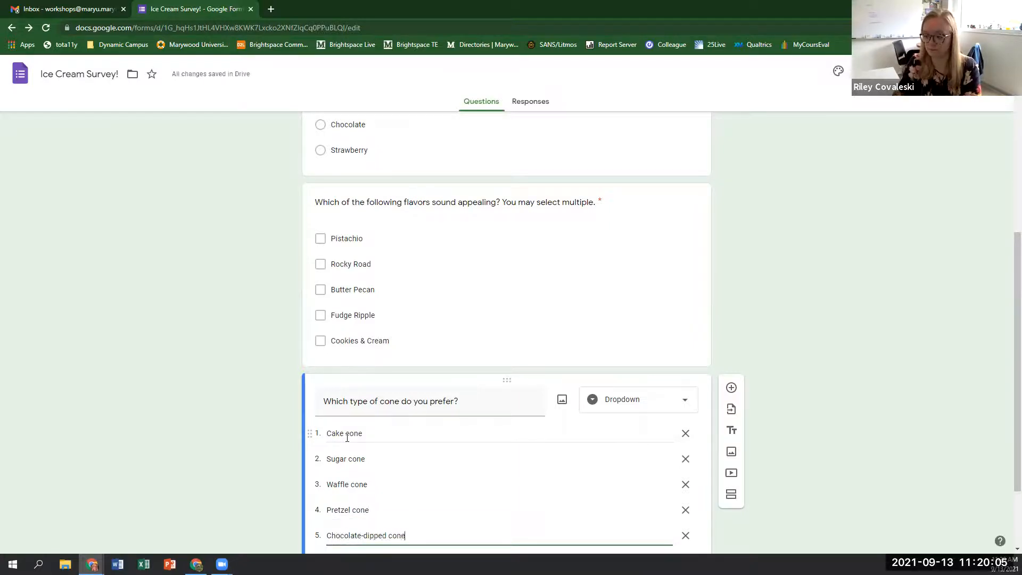
pyautogui.press('Return')
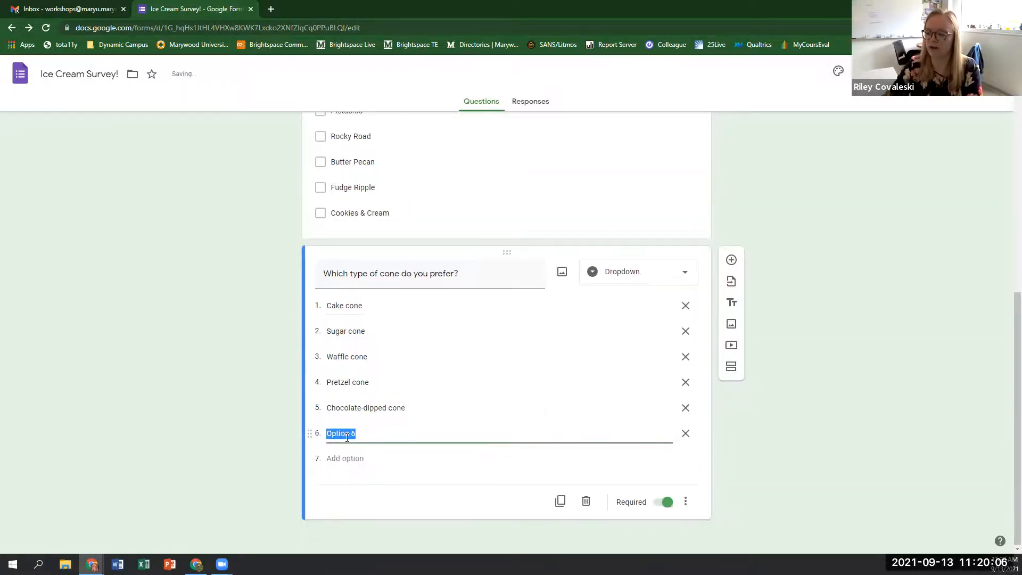
pyautogui.write('No cone')
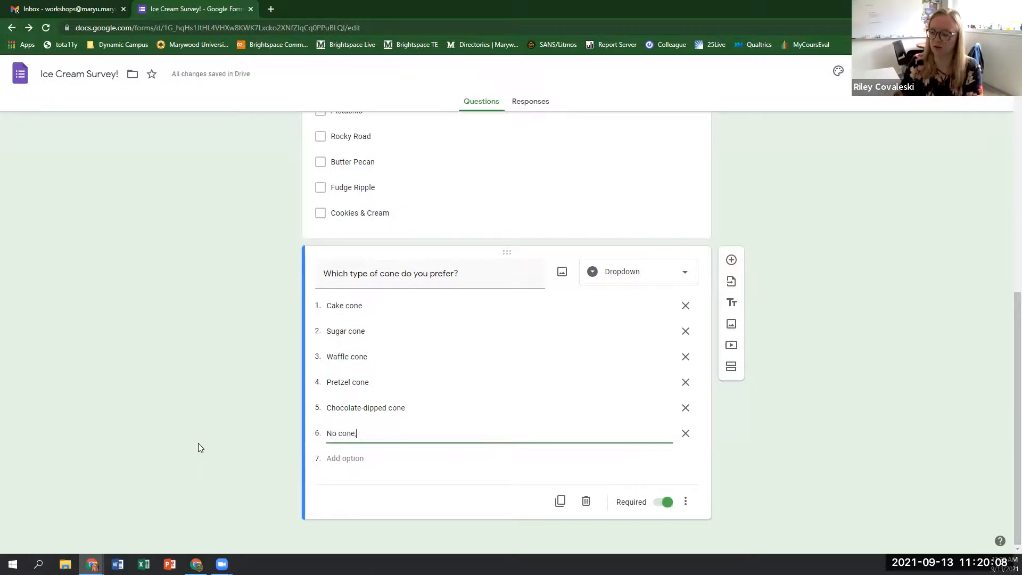
pyautogui.write('; I prefer a cup')
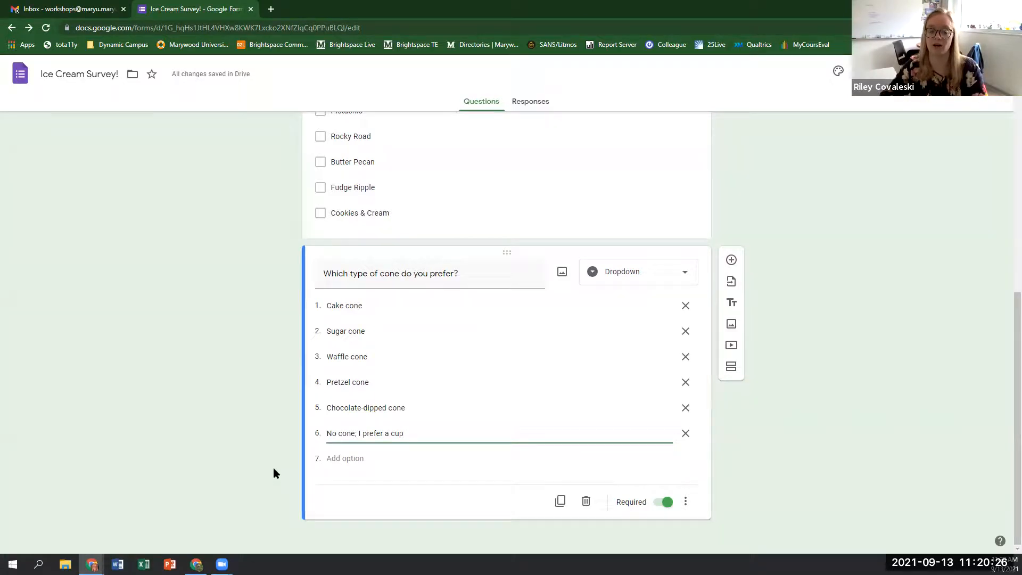
pyautogui.scroll(3, 273, 428)
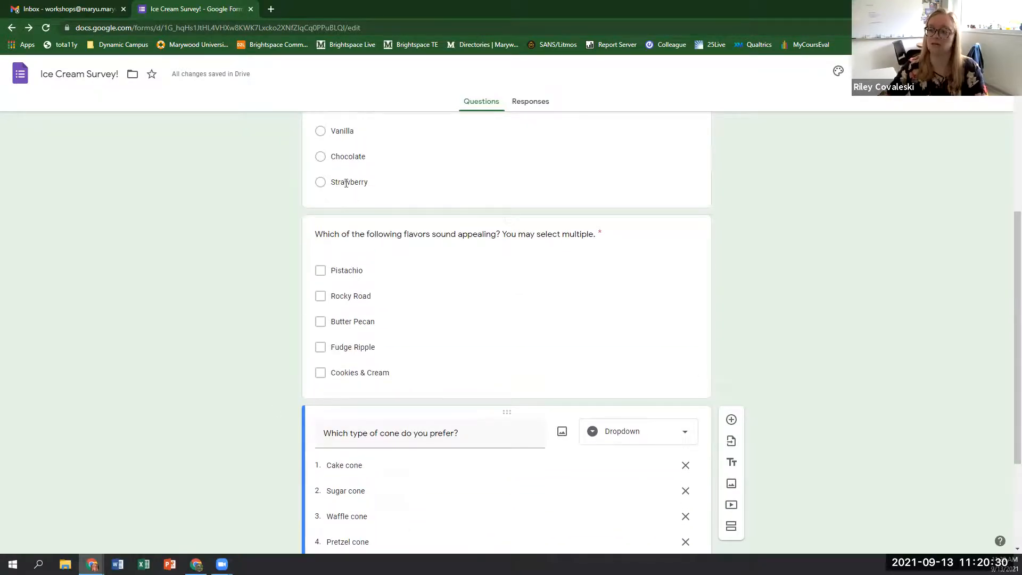
pyautogui.scroll(-1, 217, 374)
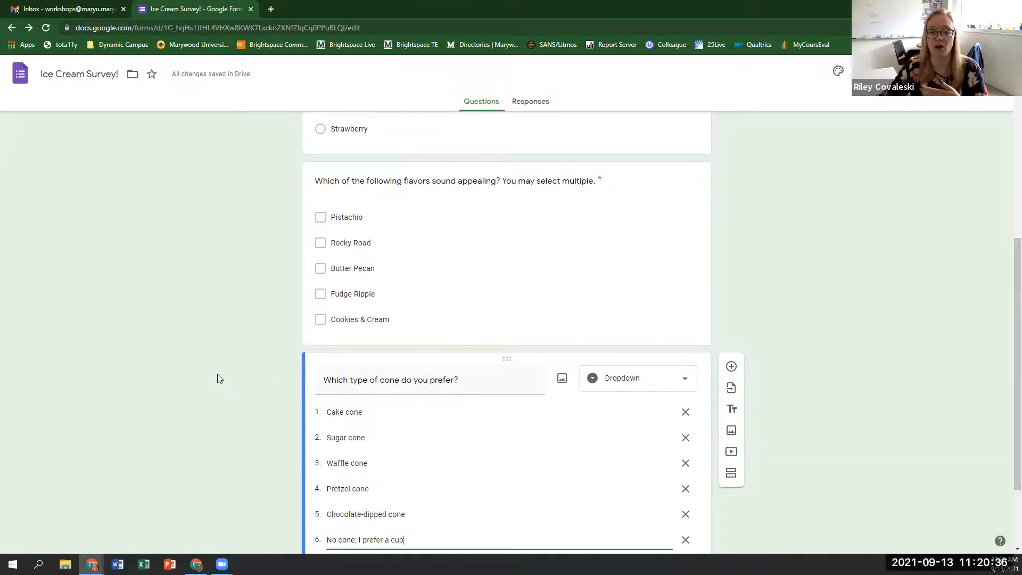
# Examine the cone question's options and the additional settings available for a dropdown question.
pyautogui.scroll(-2, 207, 424)
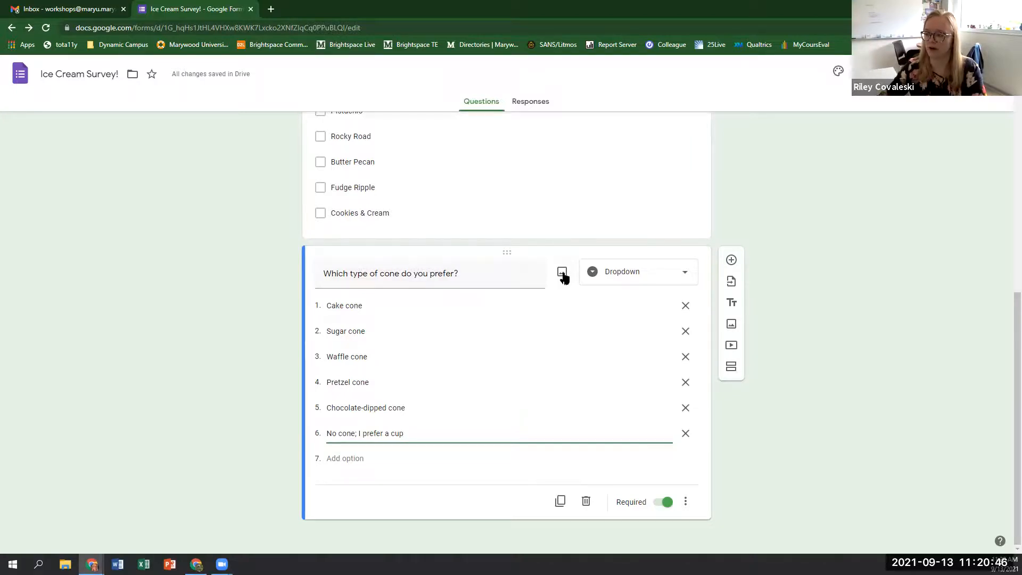
pyautogui.click(458, 440)
pyautogui.click(432, 406)
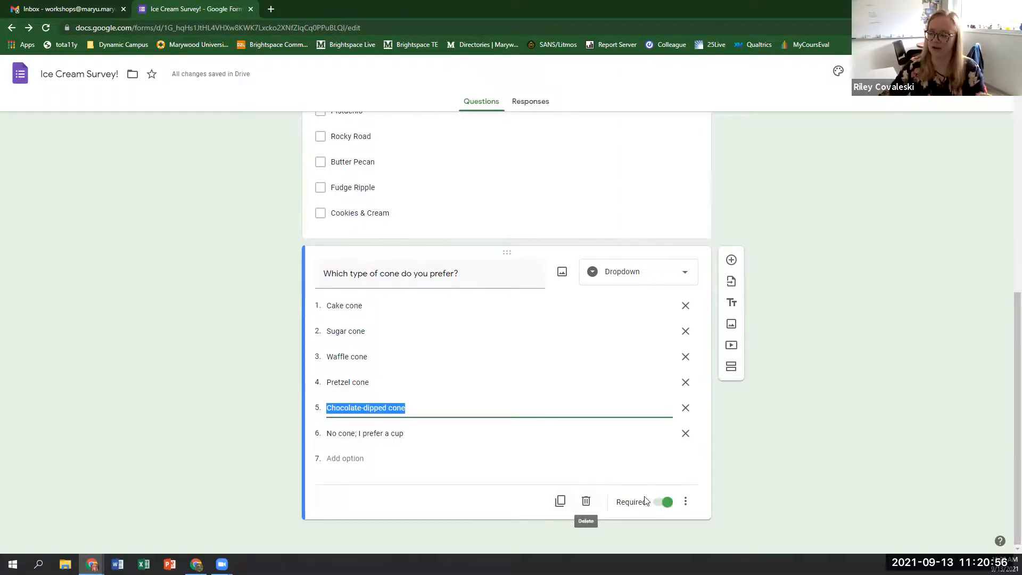
pyautogui.click(685, 504)
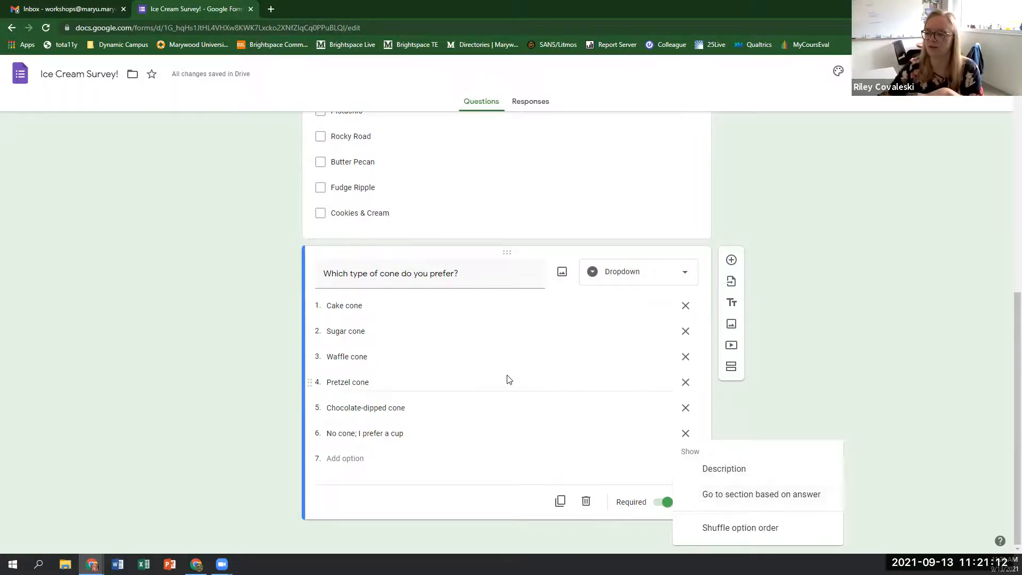
pyautogui.scroll(2, 505, 287)
pyautogui.scroll(-2, 506, 278)
pyautogui.click(687, 503)
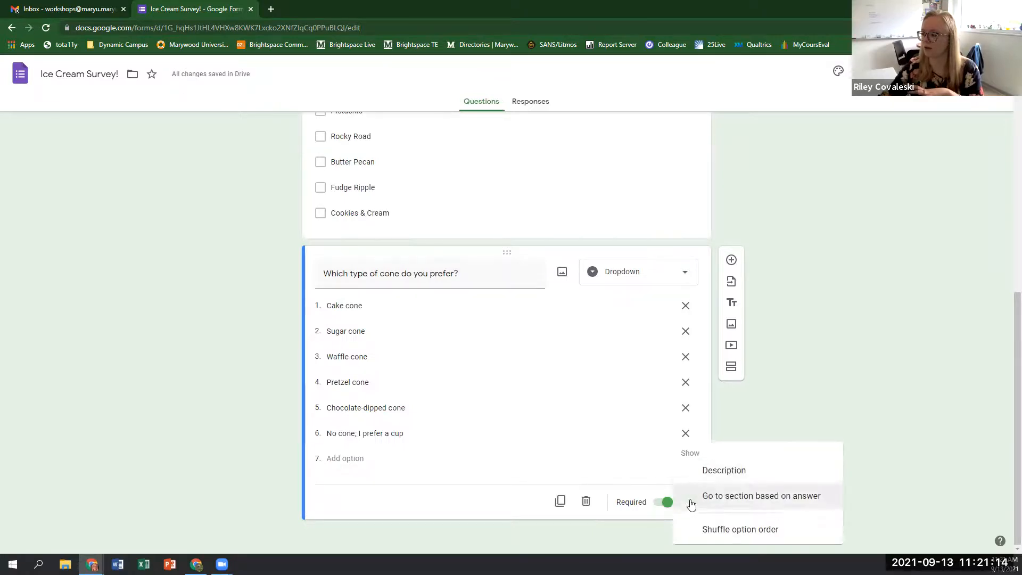
pyautogui.click(869, 371)
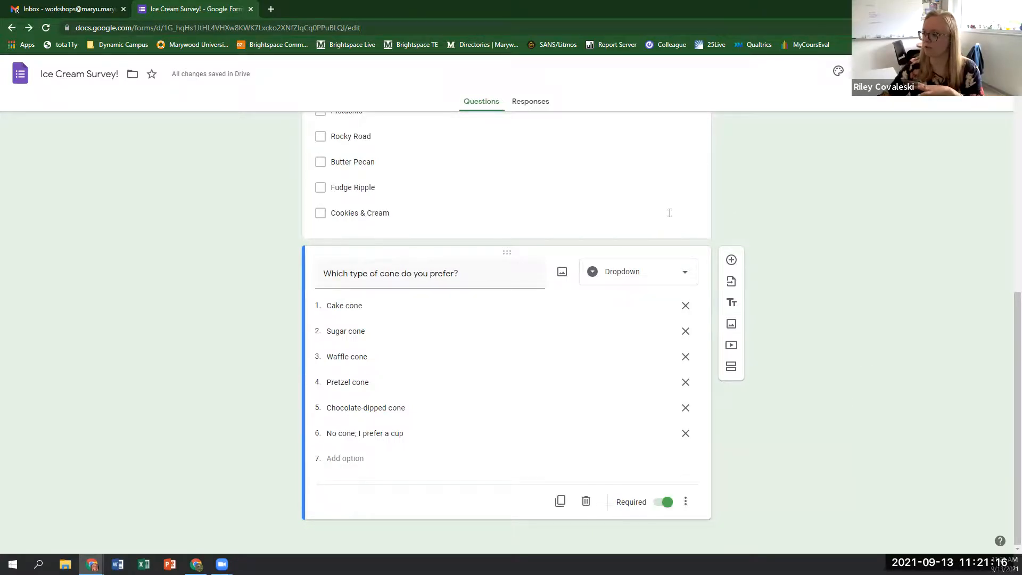
# Check the additional settings of the appealing flavors checkbox question and review the questions above it.
pyautogui.scroll(1, 676, 242)
pyautogui.click(672, 241)
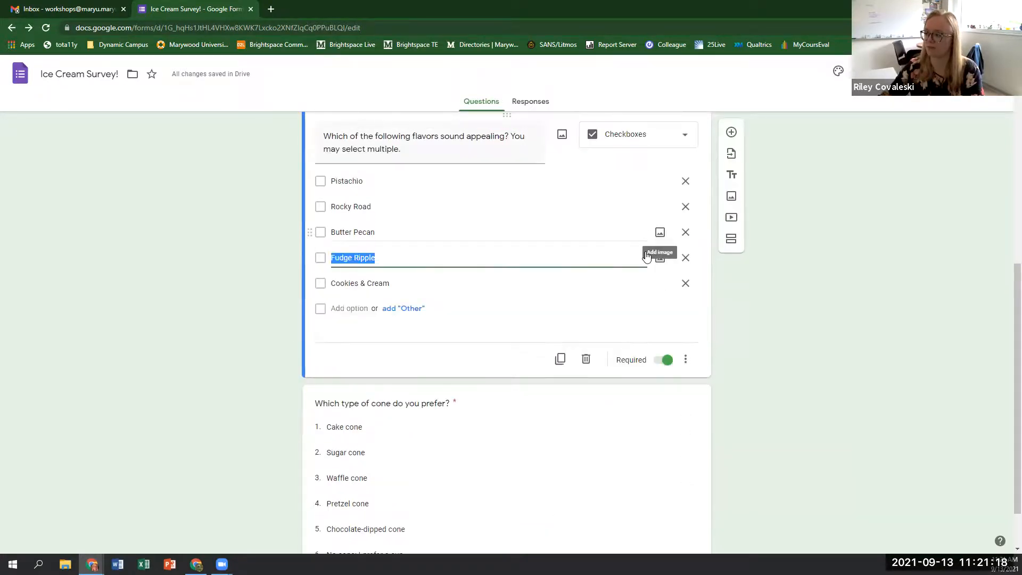
pyautogui.click(689, 360)
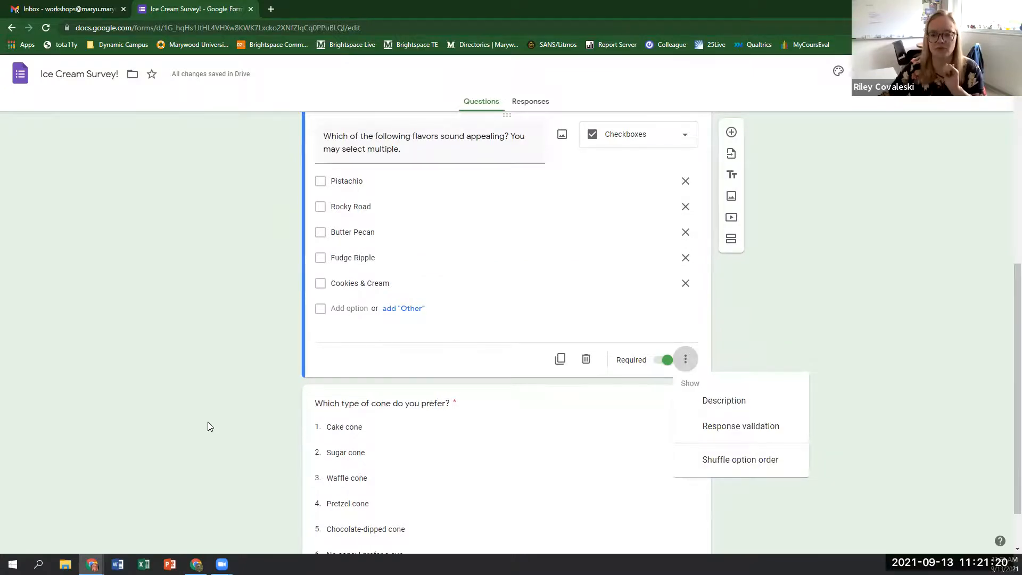
pyautogui.click(198, 394)
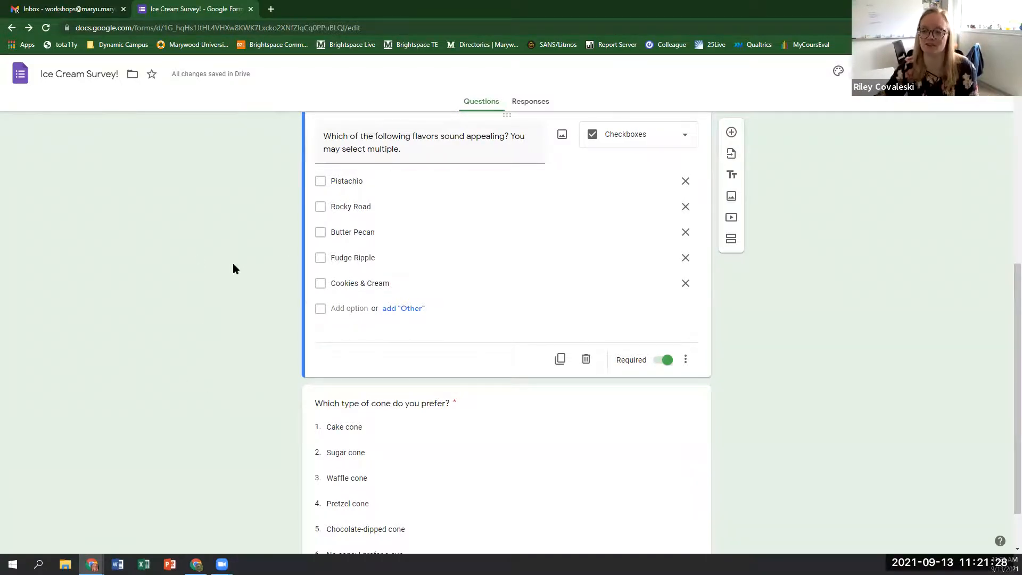
pyautogui.scroll(6, 505, 295)
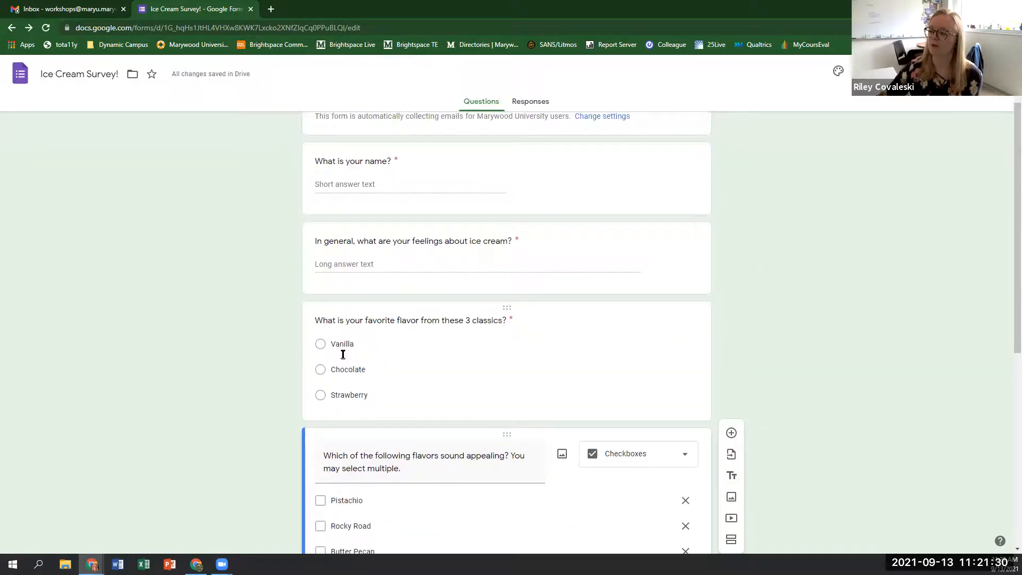
pyautogui.scroll(-7, 365, 340)
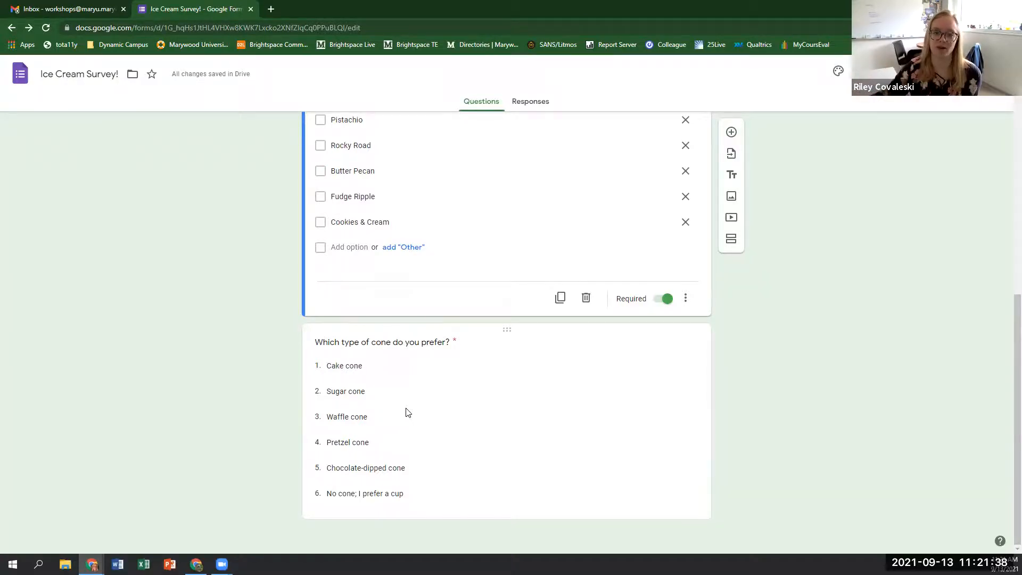
# Add a linear scale question below the cone question with the text "On a scale from 1 to 5, how do you feel about sprinkles?".
pyautogui.click(441, 433)
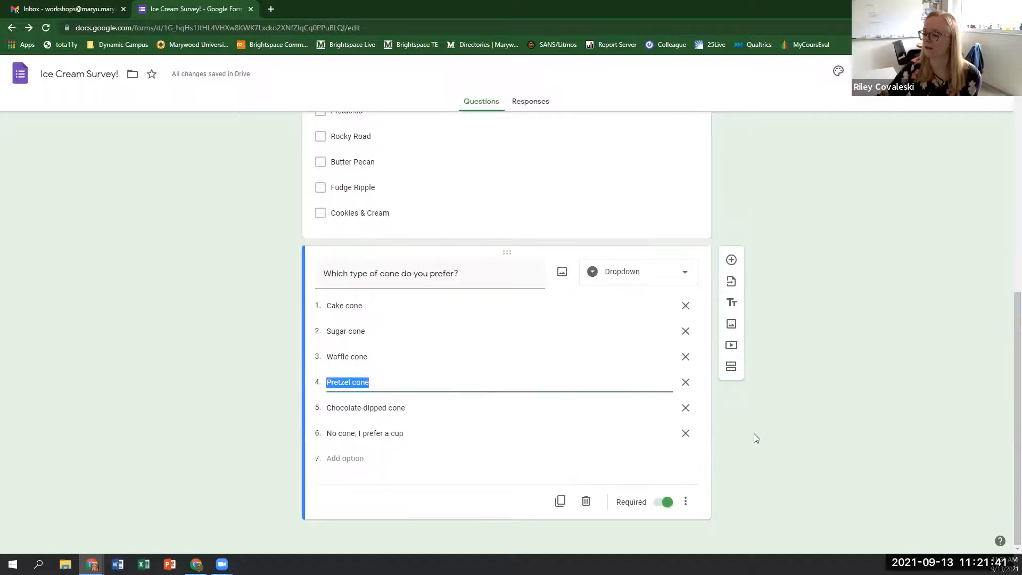
pyautogui.click(733, 261)
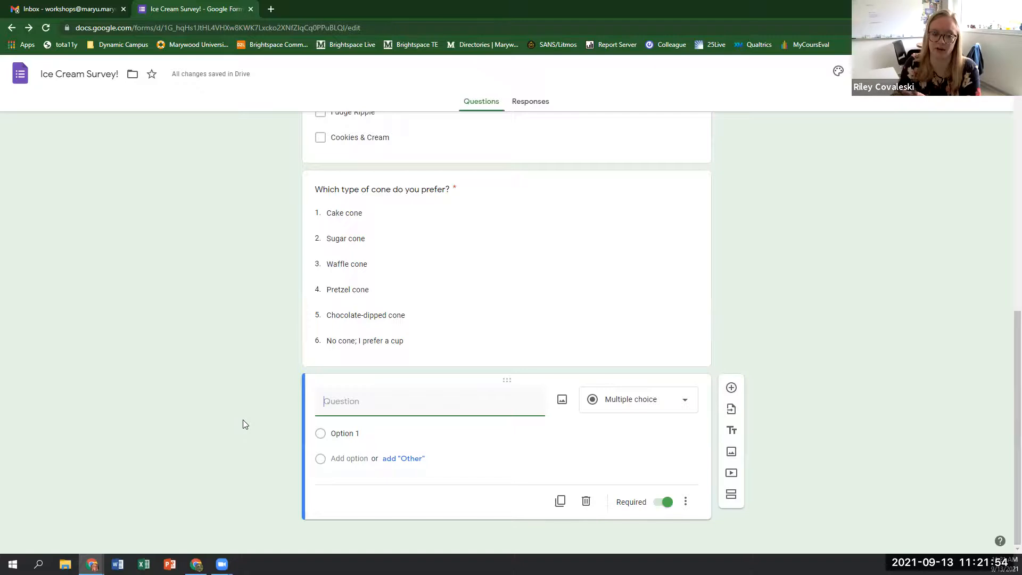
pyautogui.write('On a ')
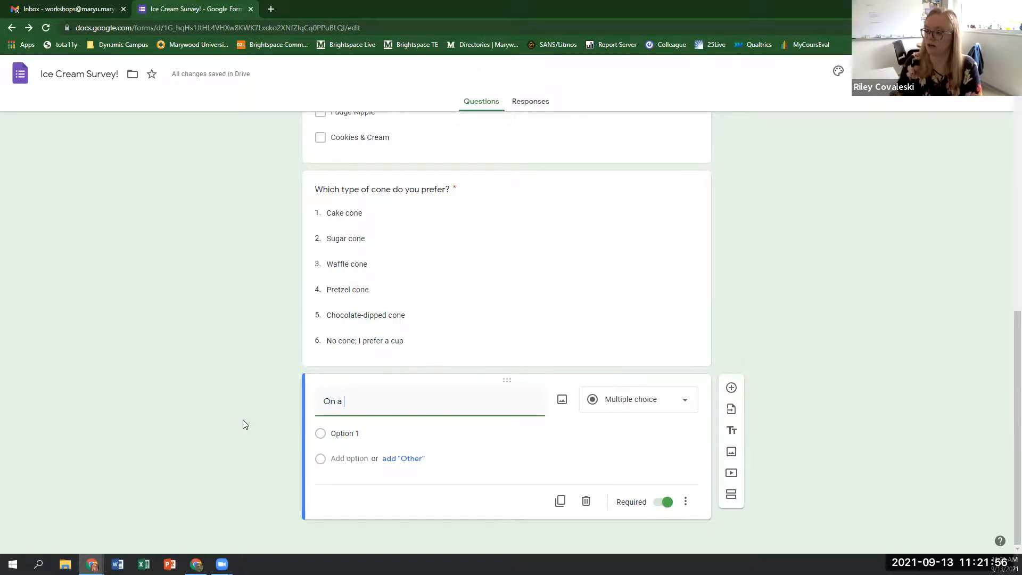
pyautogui.write('scale from 1 to 5')
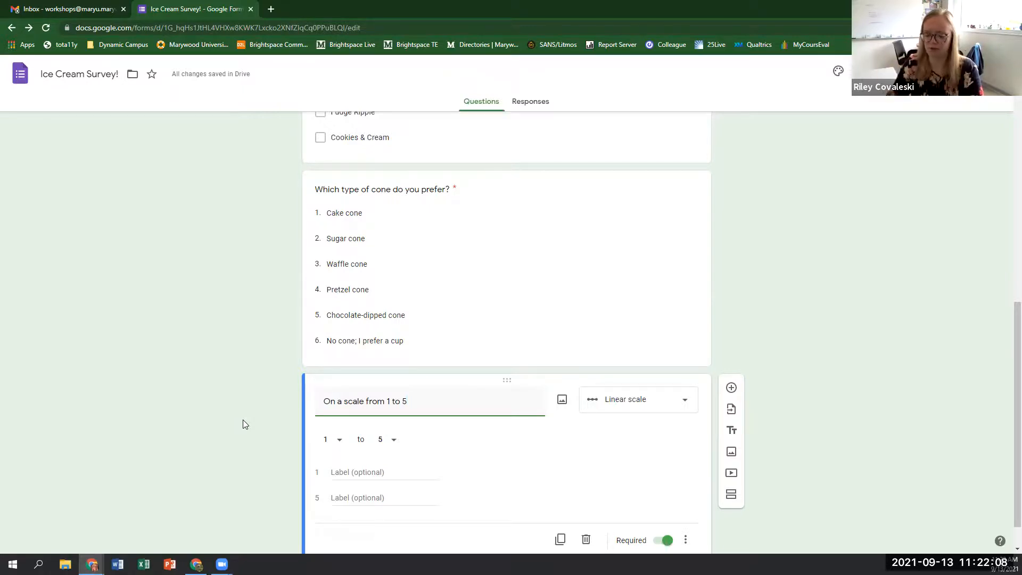
pyautogui.write(', how do you feel about sprinkles?')
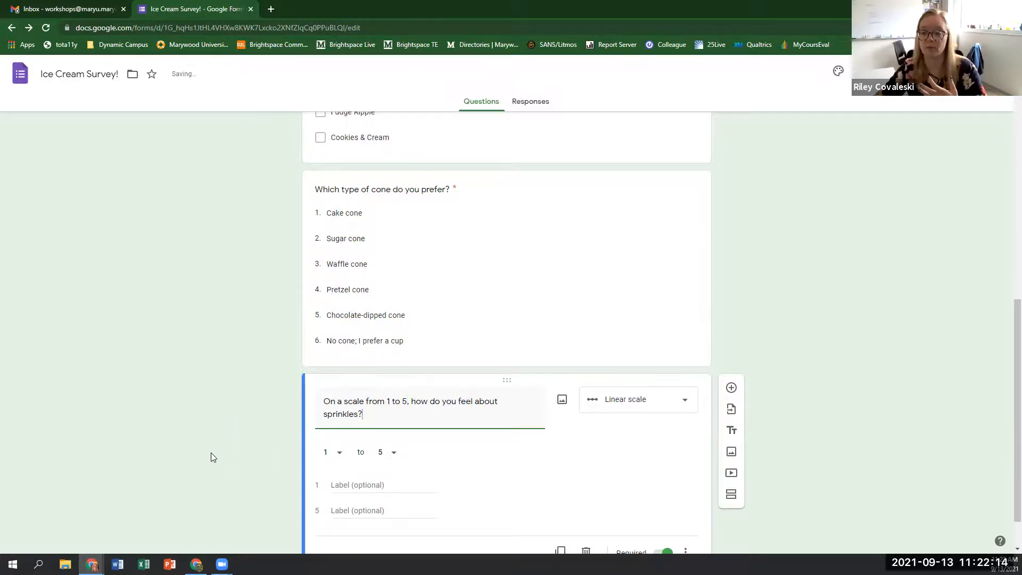
# Keep the sprinkles scale at 1 to 5 and label 1 as "Disgusting" and 5 as "Delicious".
pyautogui.scroll(-1, 229, 405)
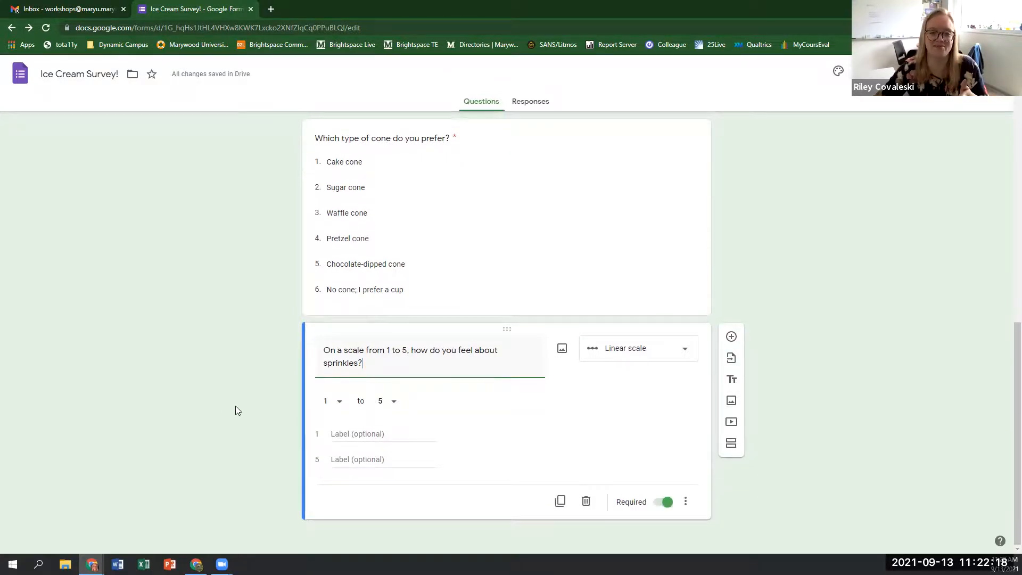
pyautogui.click(361, 435)
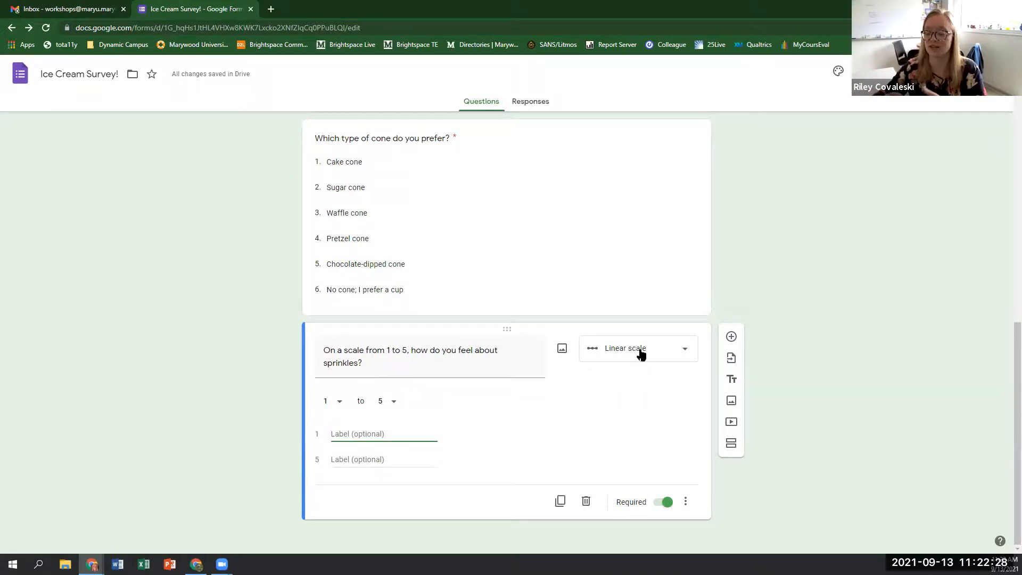
pyautogui.click(337, 404)
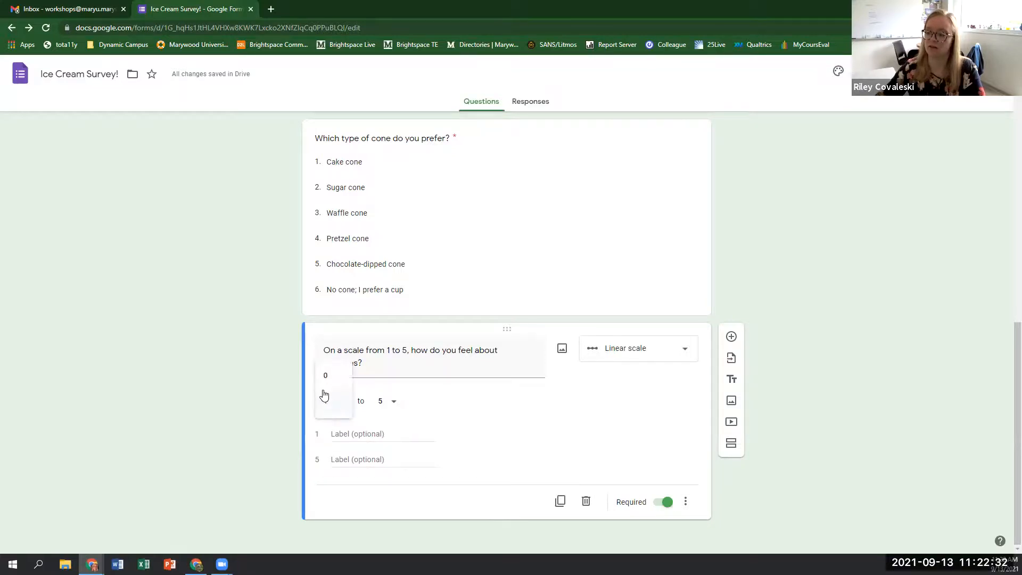
pyautogui.click(326, 402)
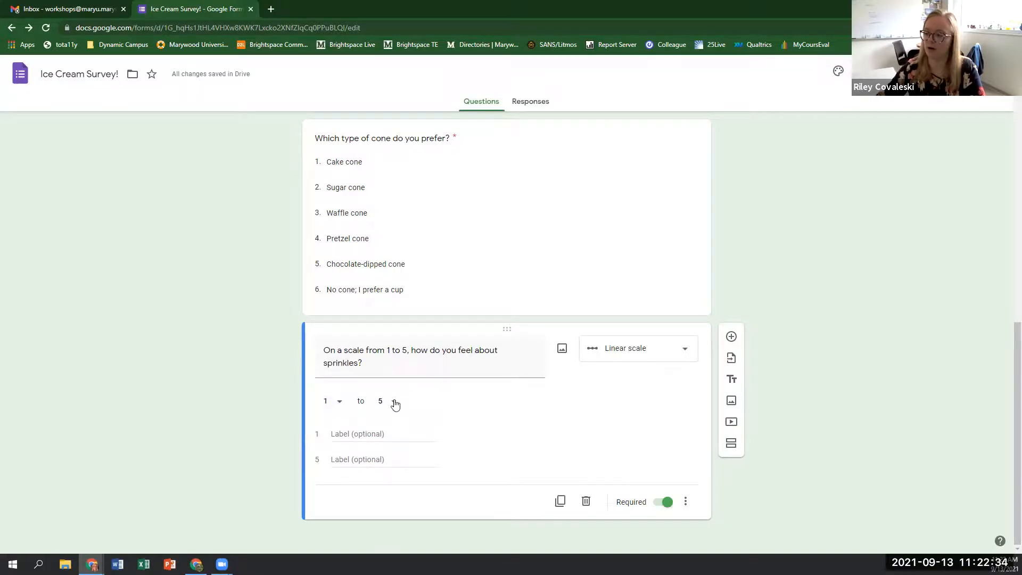
pyautogui.click(394, 402)
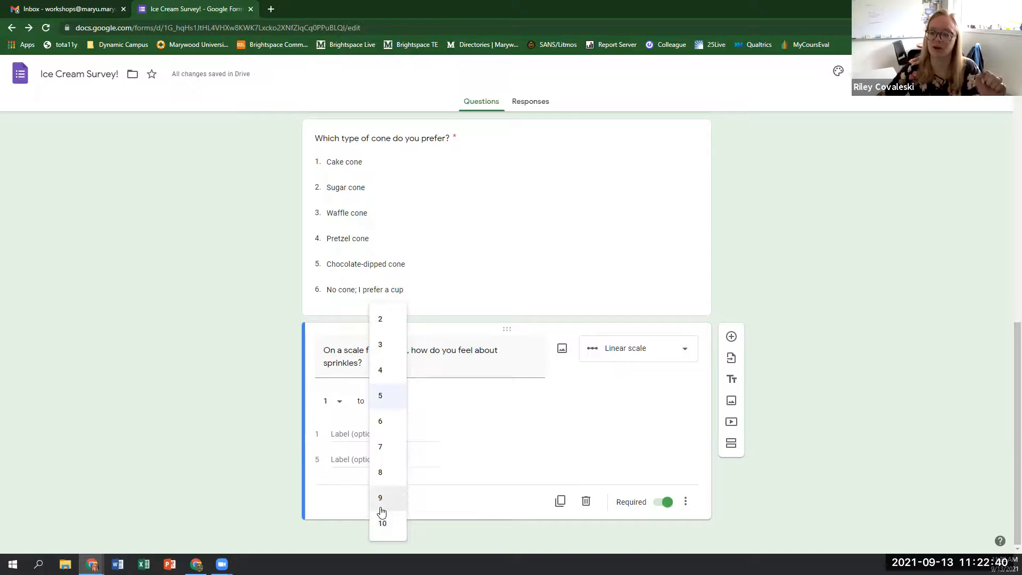
pyautogui.click(485, 426)
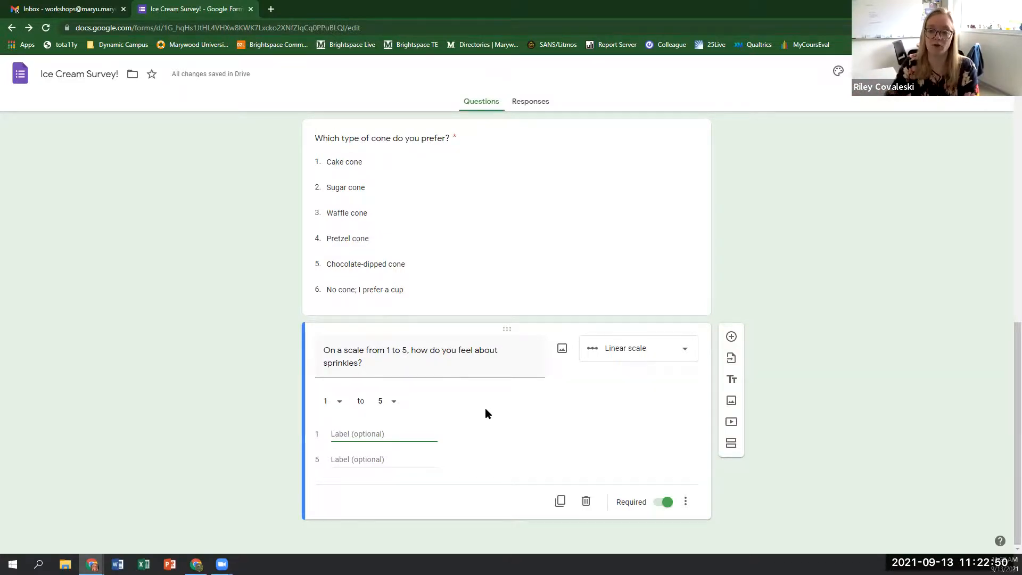
pyautogui.write('Disgusting')
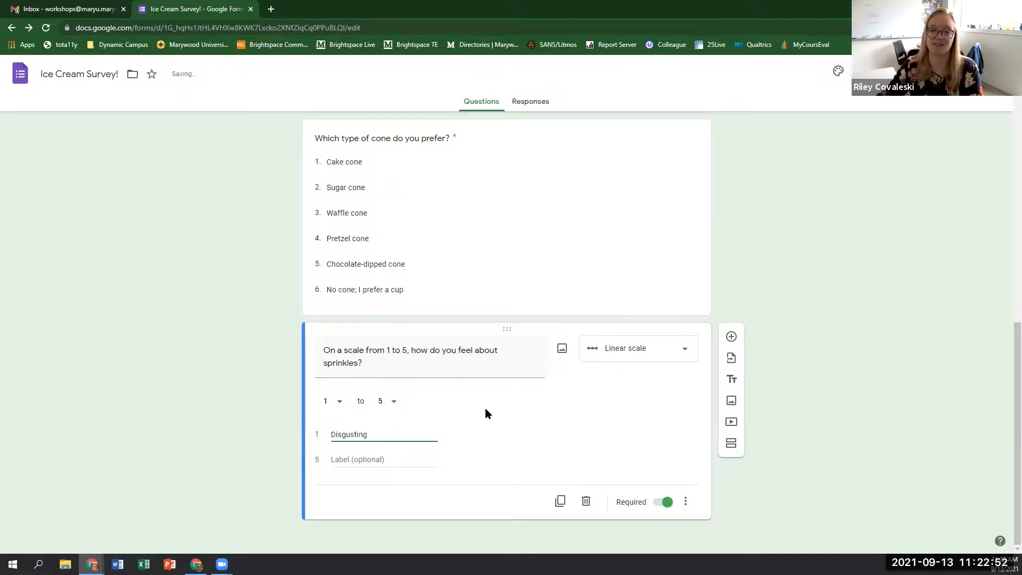
pyautogui.click(363, 462)
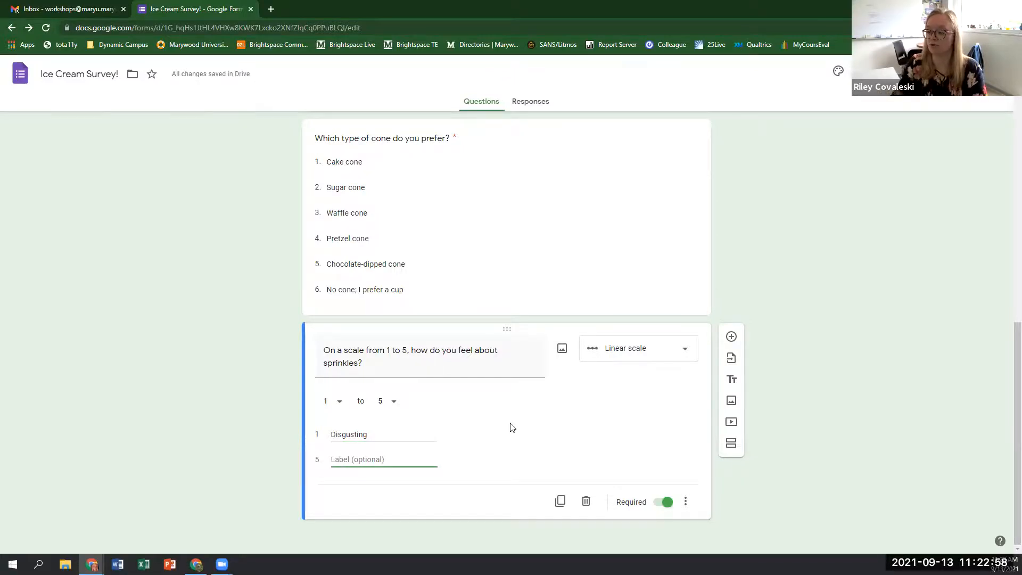
pyautogui.write('Delicious')
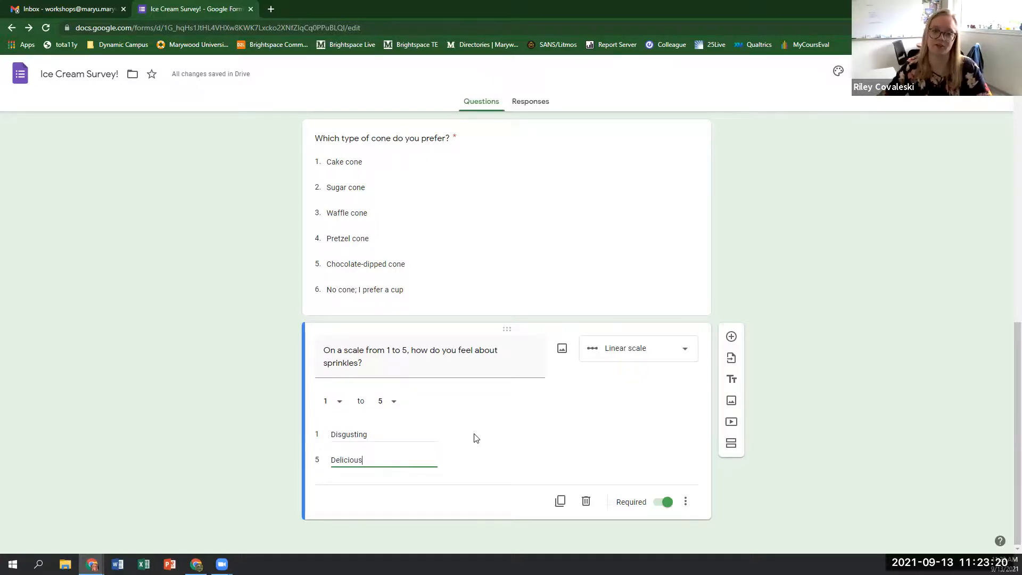
pyautogui.click(685, 501)
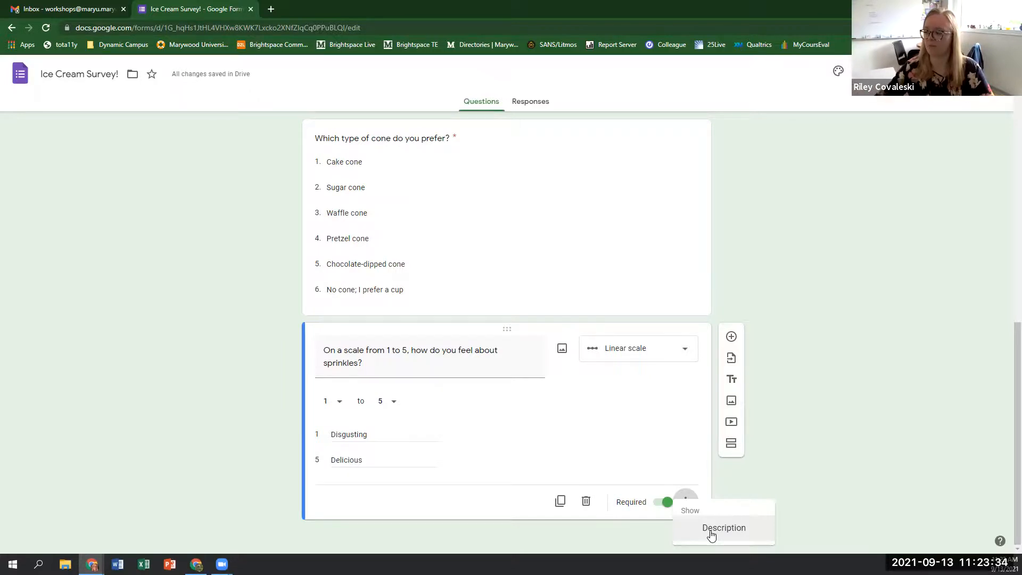
pyautogui.click(646, 453)
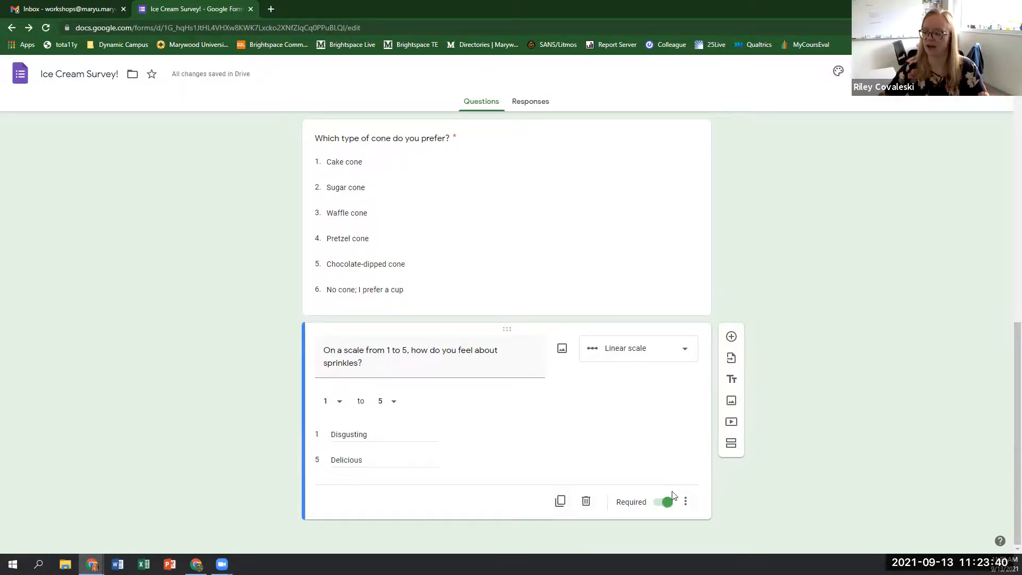
# Add a multiple choice grid question below the sprinkles question with the text "Would you try the following flavors?".
pyautogui.click(732, 337)
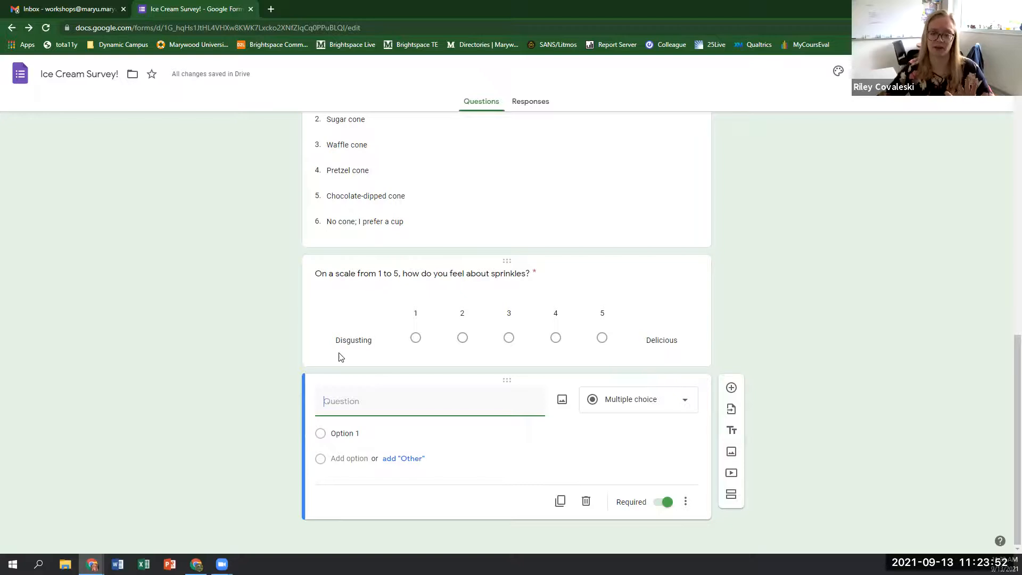
pyautogui.click(601, 407)
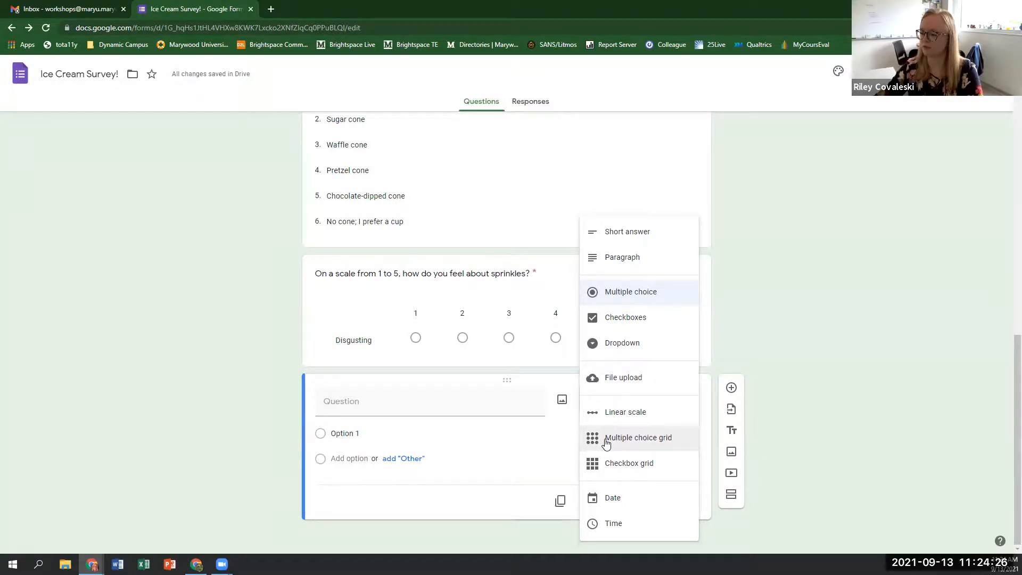
pyautogui.click(606, 442)
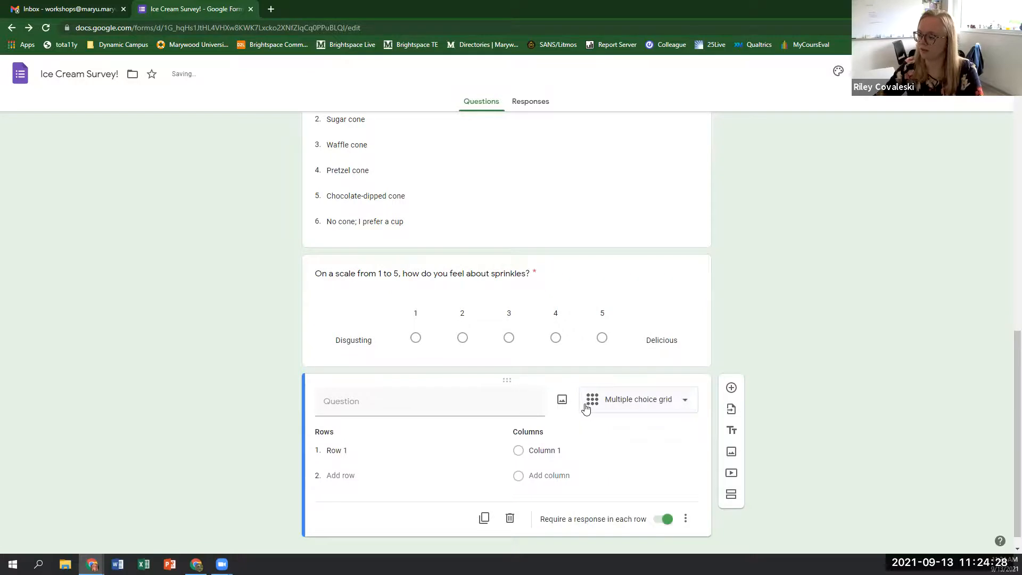
pyautogui.click(482, 403)
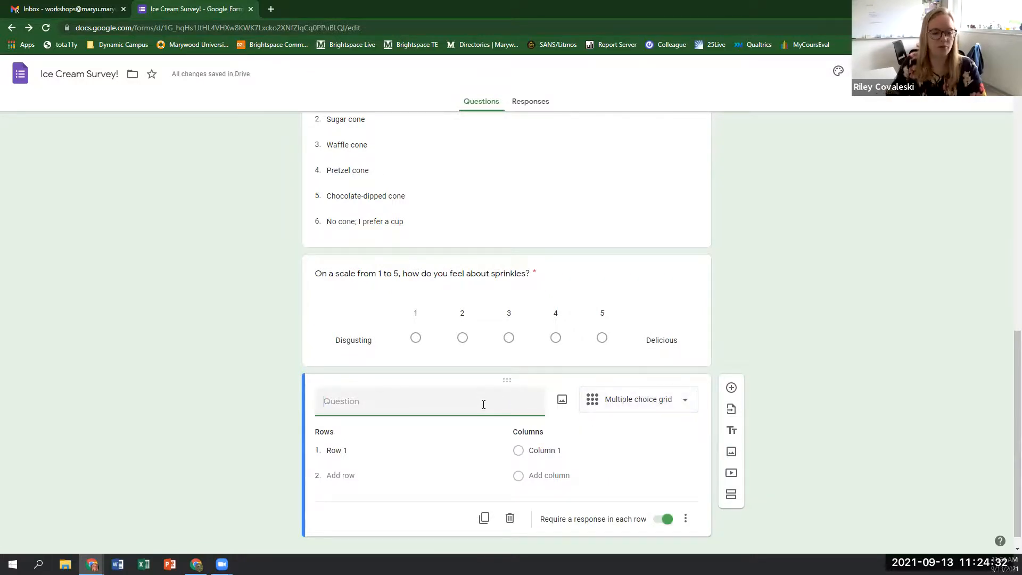
pyautogui.write('Would you try the following flavors?')
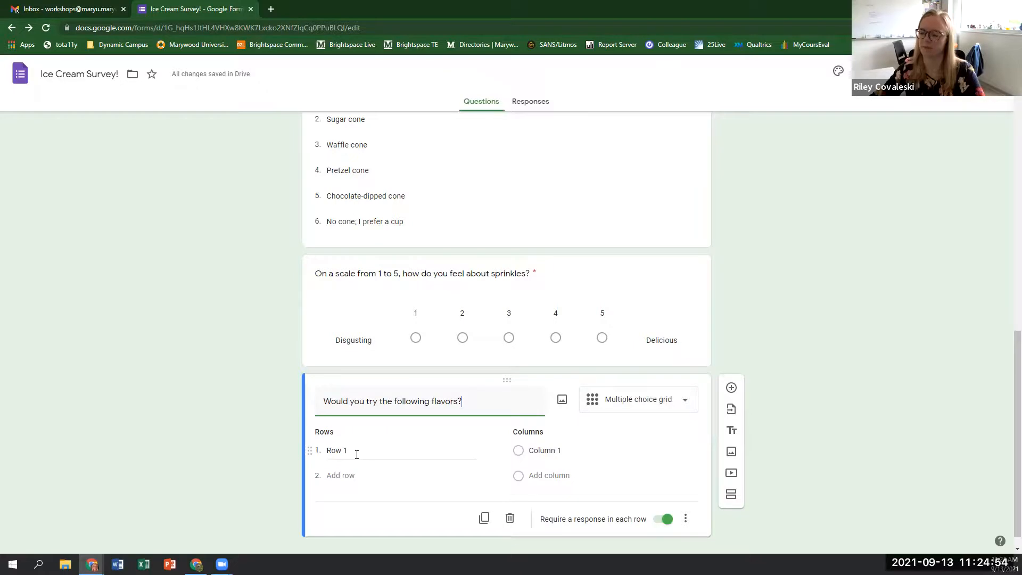
# Fill the flavors grid's rows with Lemon Lush, Plum, Praline, Pear and Pumpkin Spice.
pyautogui.click(355, 452)
pyautogui.write('Lemon Lush')
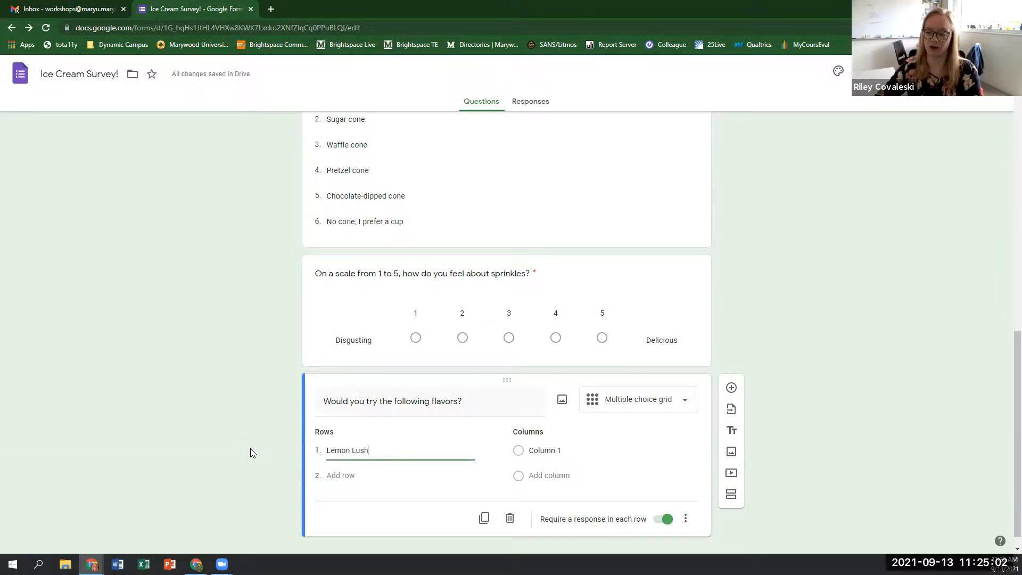
pyautogui.press('Return')
pyautogui.write('Plum')
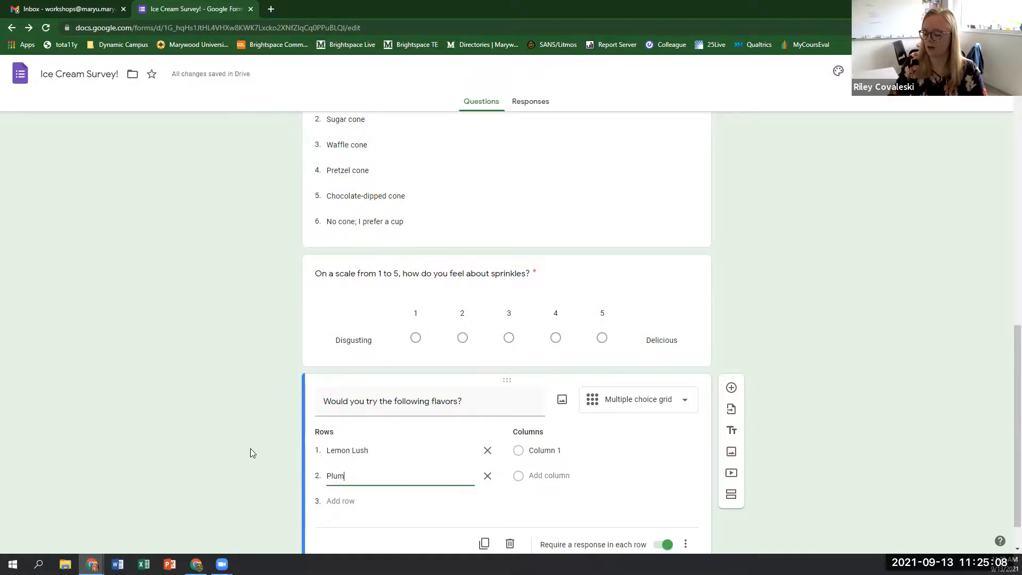
pyautogui.press('Return')
pyautogui.write('Praline')
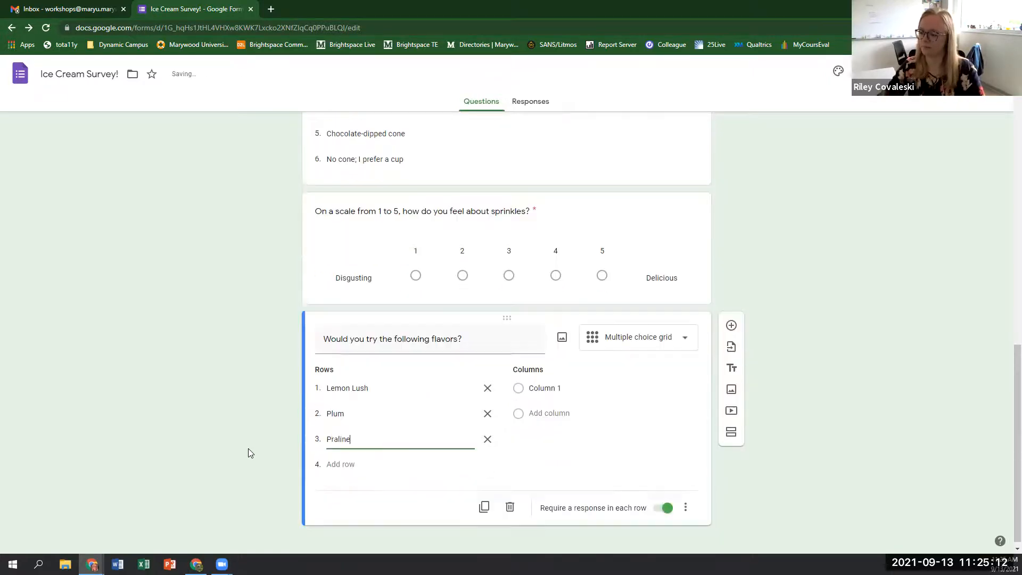
pyautogui.press('Return')
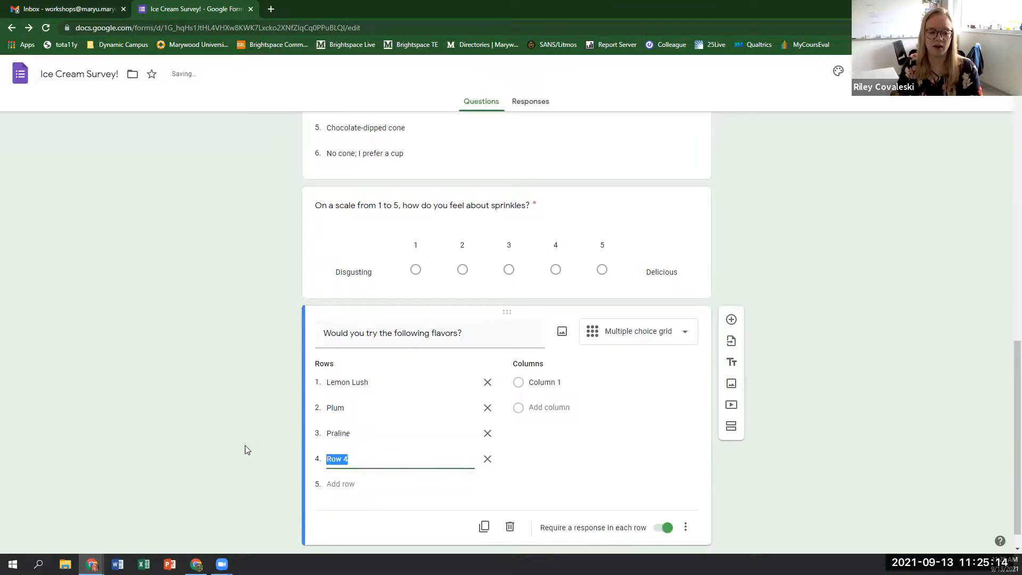
pyautogui.write('Pear')
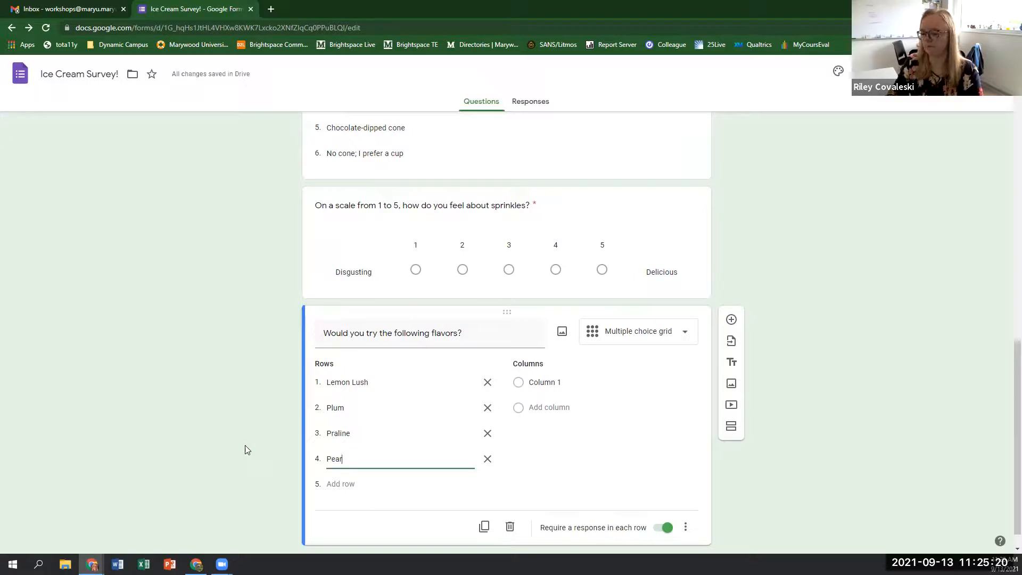
pyautogui.press('Return')
pyautogui.write('Pumpkin Spice')
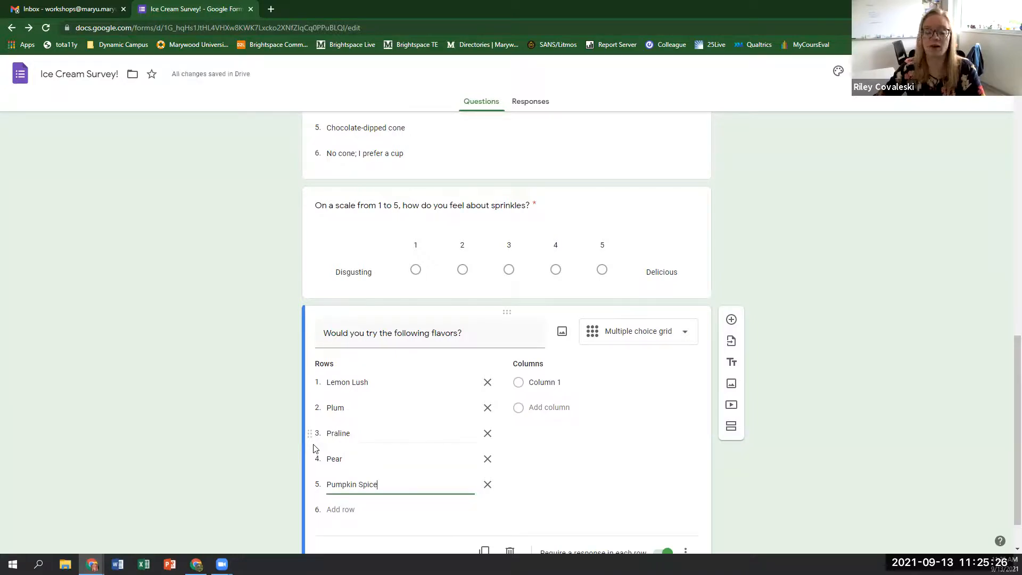
# Set the flavors grid's columns to No, Maybe and Yes.
pyautogui.click(545, 383)
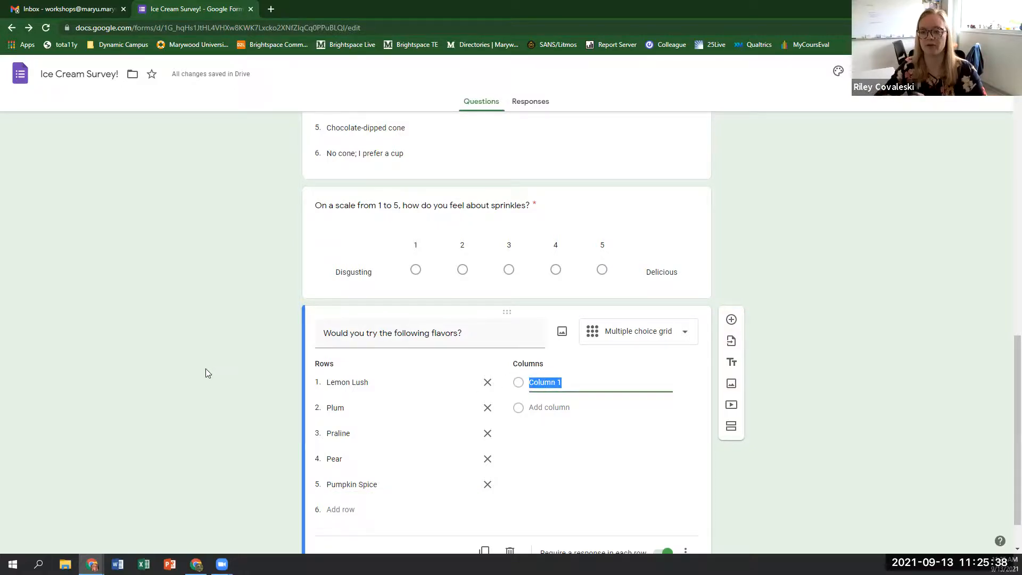
pyautogui.write('No')
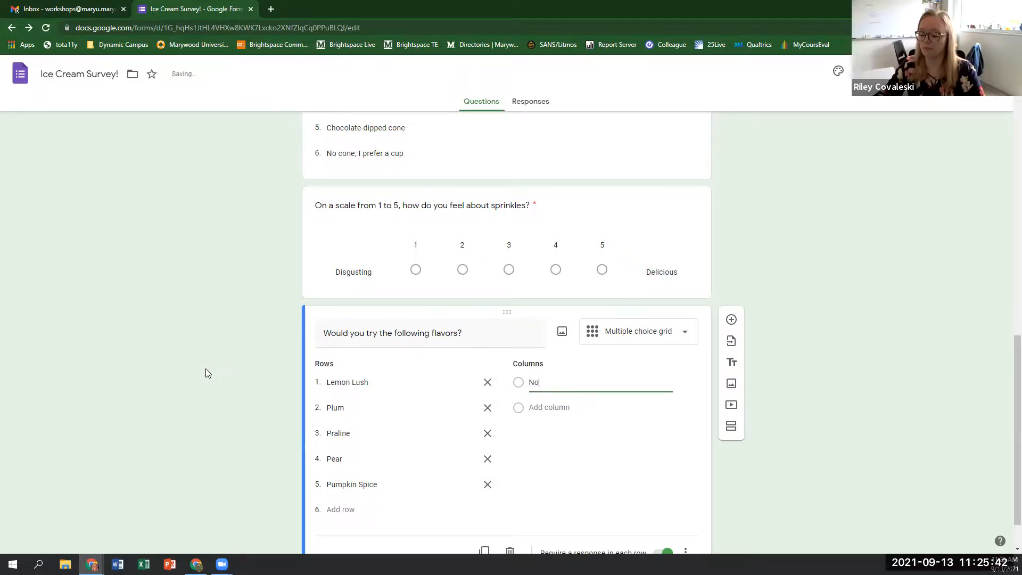
pyautogui.press('Return')
pyautogui.write('Maybe')
pyautogui.press('Return')
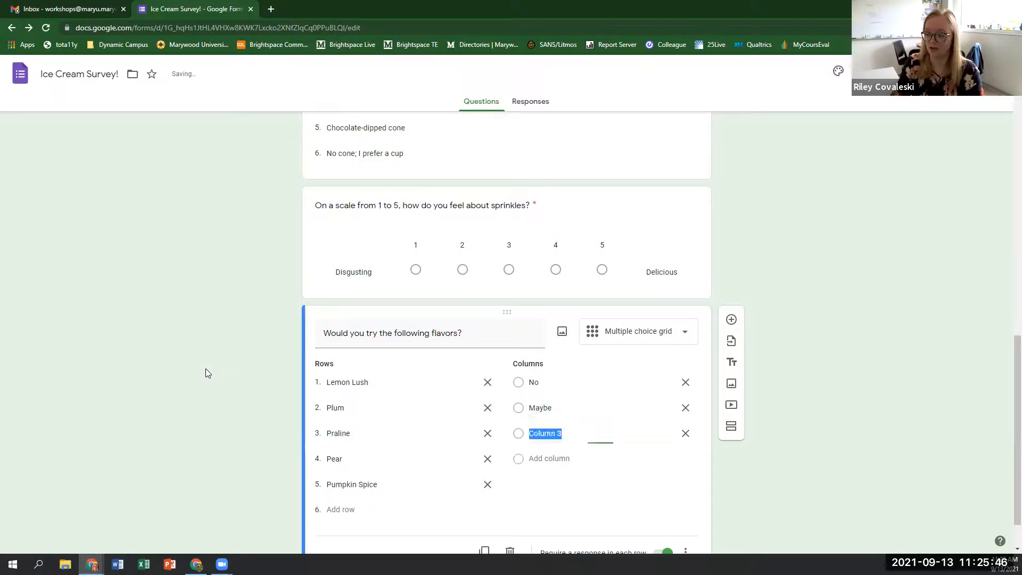
pyautogui.write('Yes')
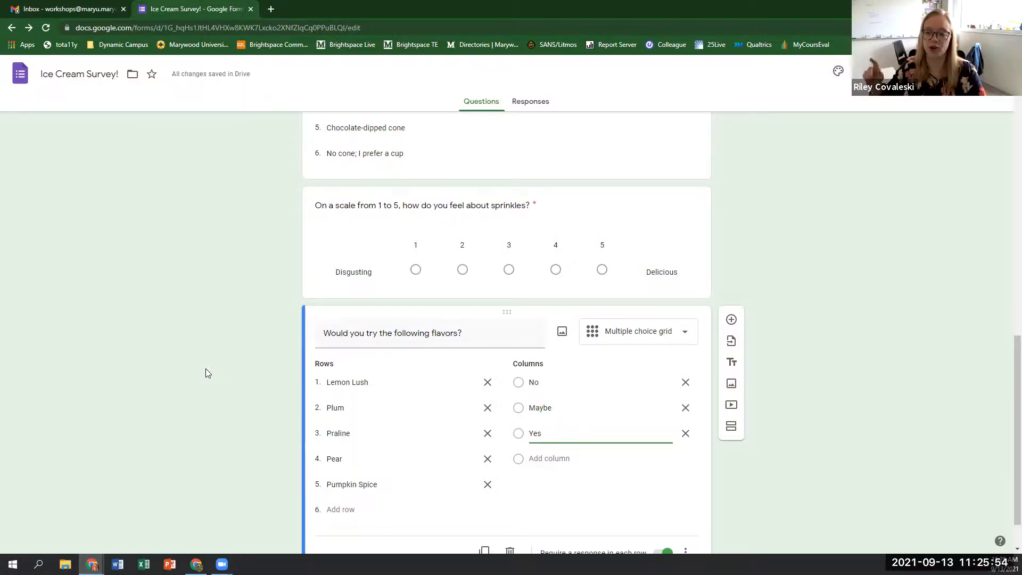
# Check the additional settings available for the flavors grid question.
pyautogui.scroll(-1, 217, 360)
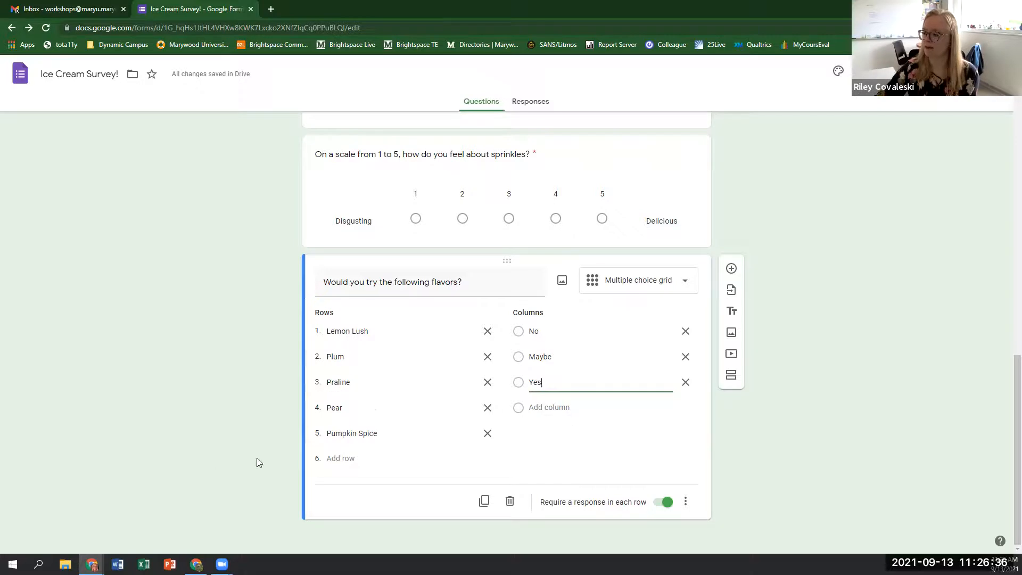
pyautogui.click(689, 510)
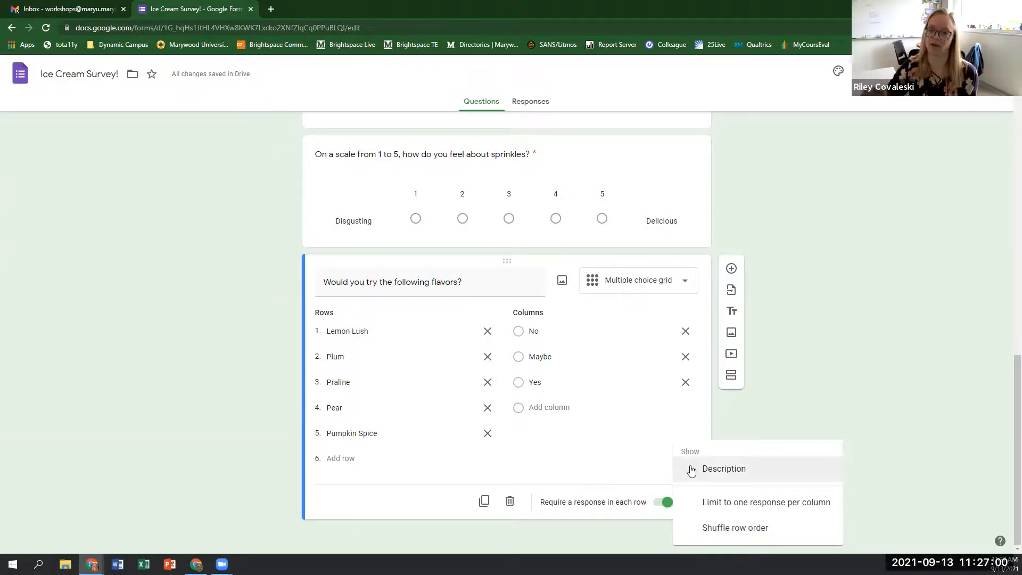
pyautogui.click(406, 503)
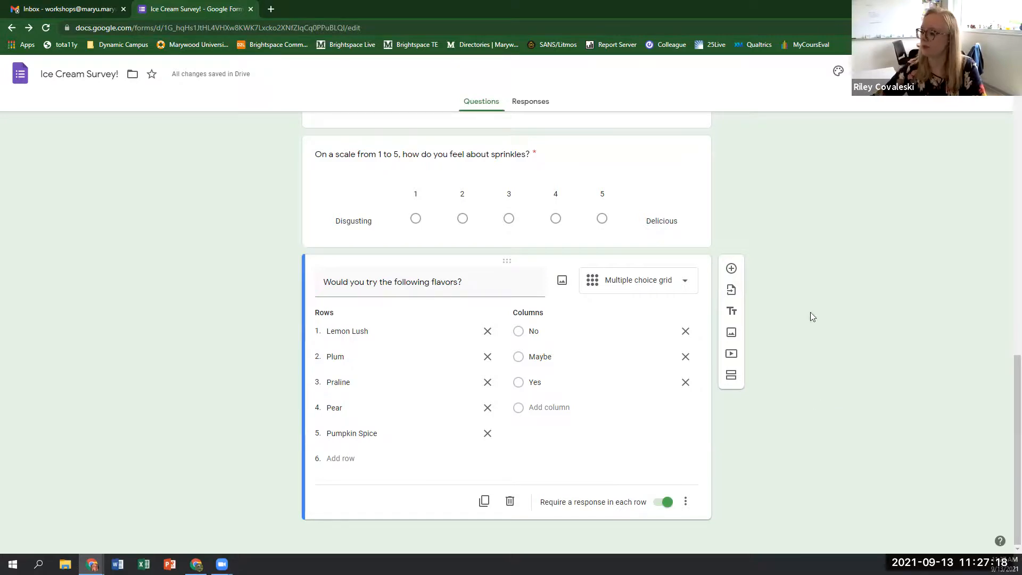
# Add a multiple choice question "Would you be willing to provide your favorite ice cream flavor?" with the suggested options Yes and No.
pyautogui.click(731, 270)
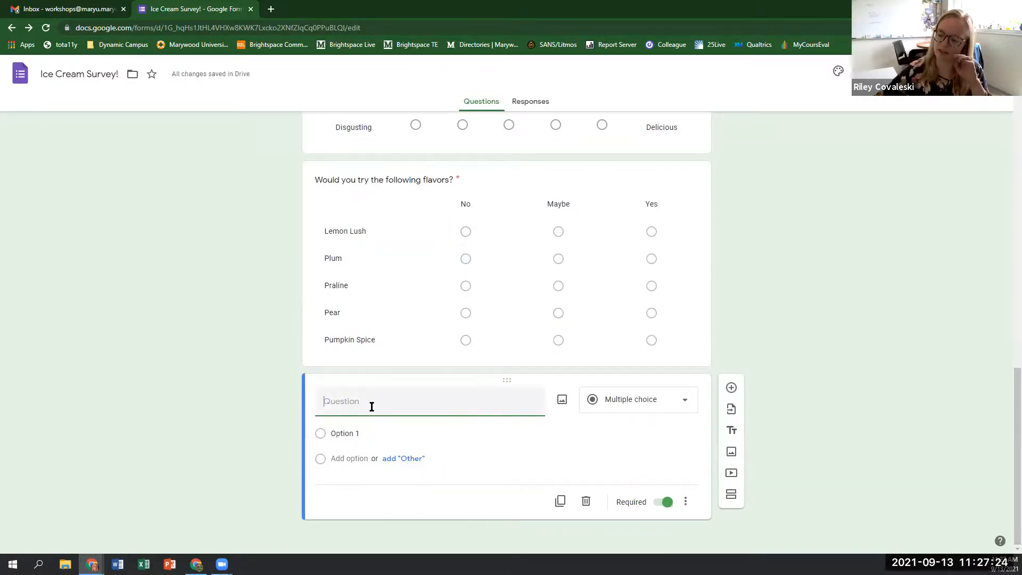
pyautogui.write('Would you be willing to provide your favorite ice cream flavor?')
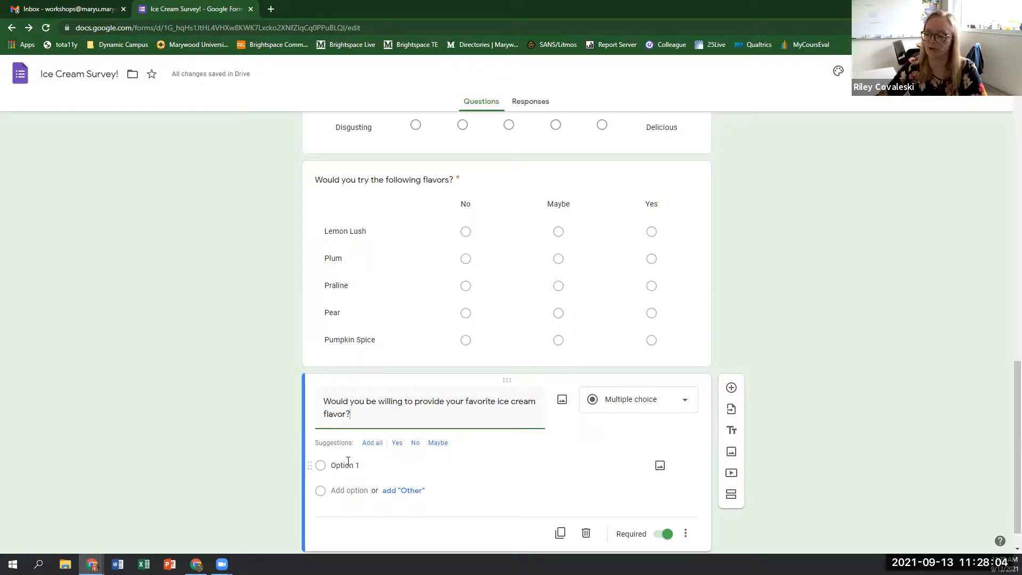
pyautogui.click(398, 443)
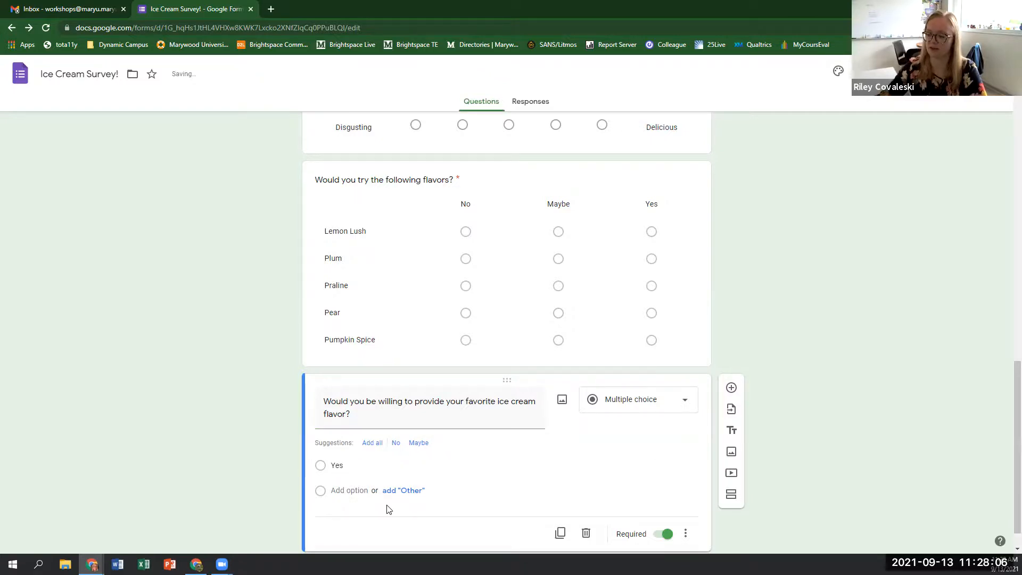
pyautogui.click(396, 444)
pyautogui.scroll(-1, 287, 487)
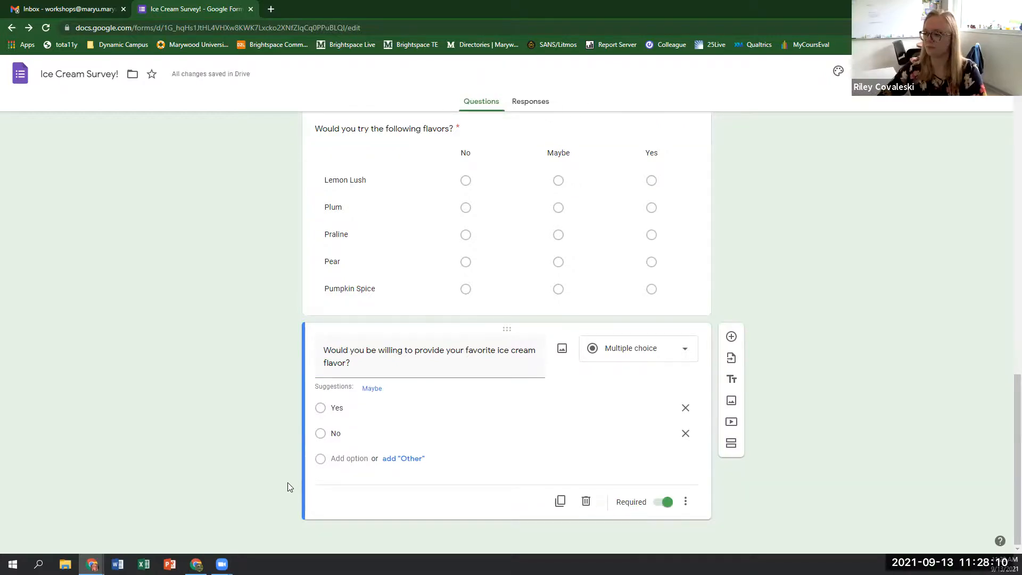
# Enable "Go to section based on answer" for the favorite flavor willingness question and check the destinations offered for Yes.
pyautogui.click(686, 504)
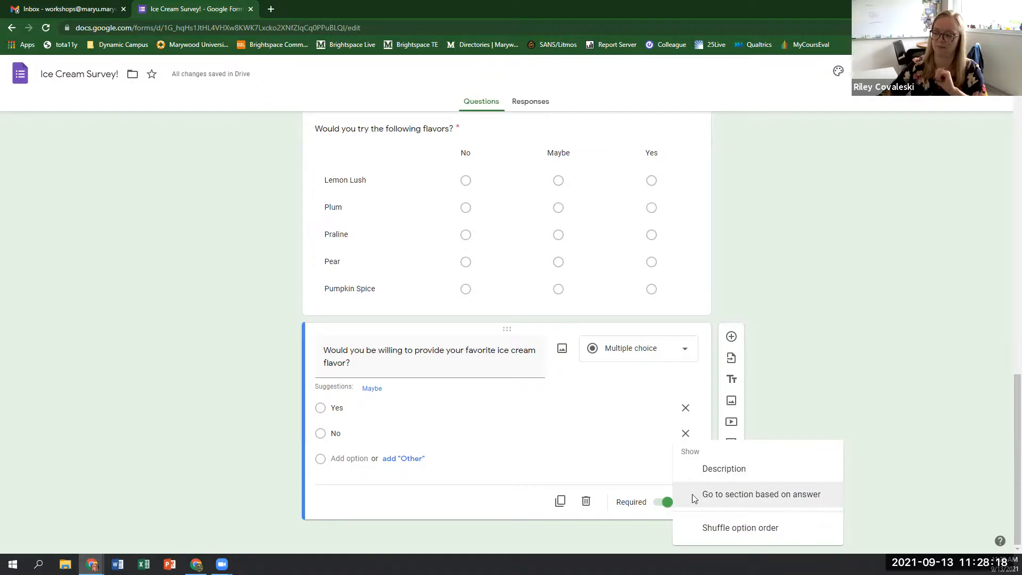
pyautogui.click(693, 499)
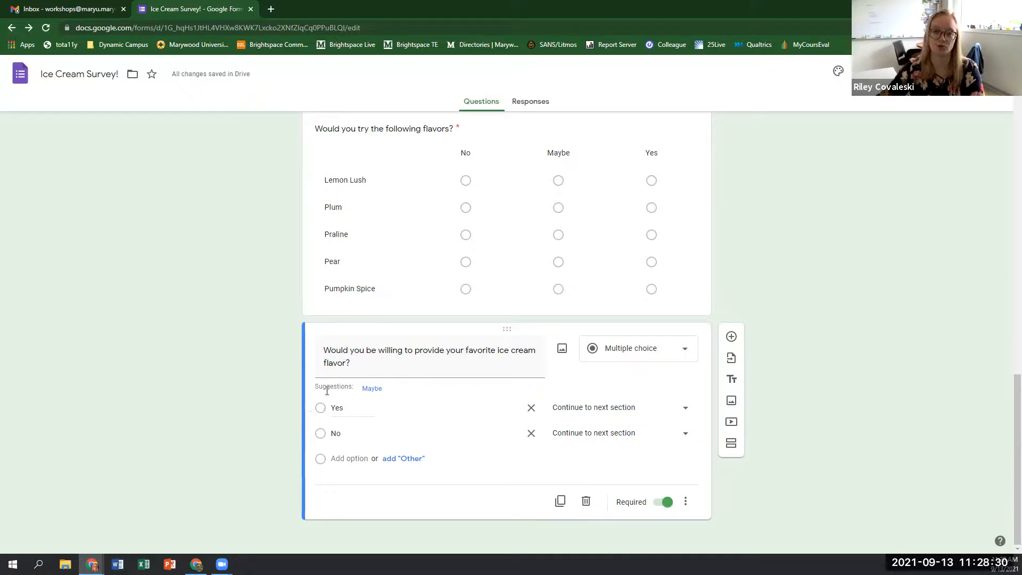
pyautogui.click(563, 414)
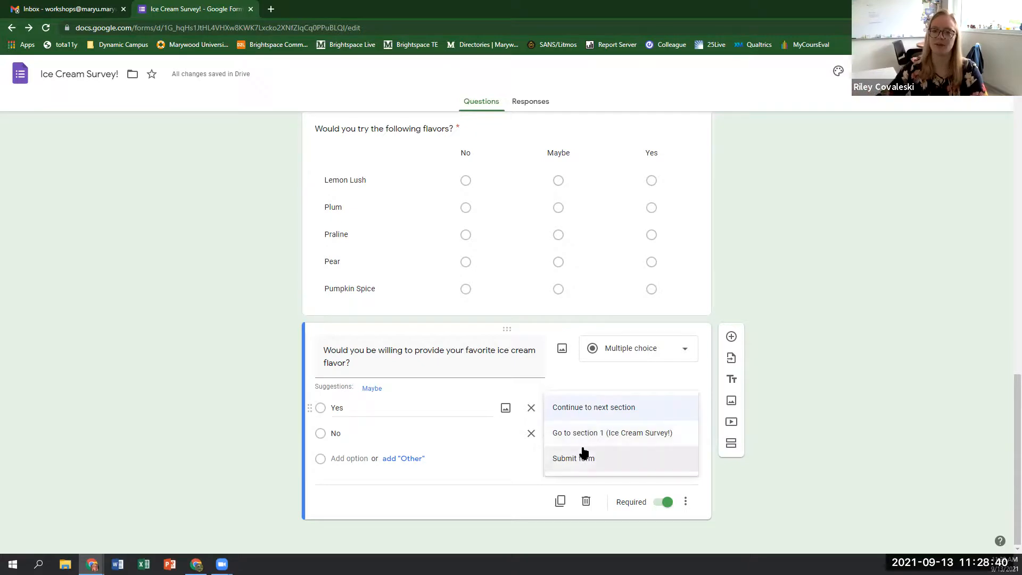
pyautogui.click(485, 498)
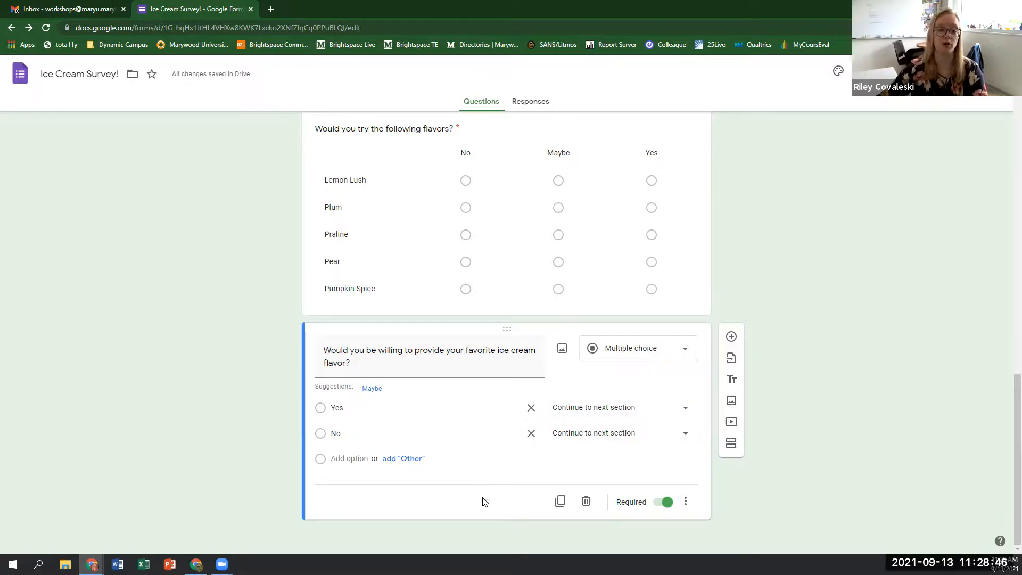
# Add a new section below the willingness question and title it "Favorite Flavor".
pyautogui.click(731, 449)
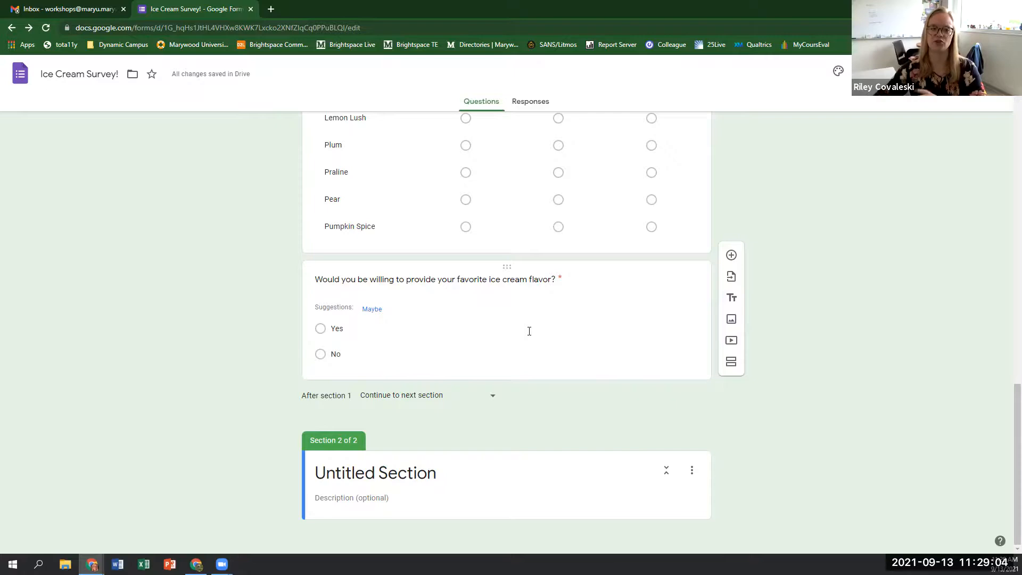
pyautogui.click(408, 473)
pyautogui.tripleClick(410, 472)
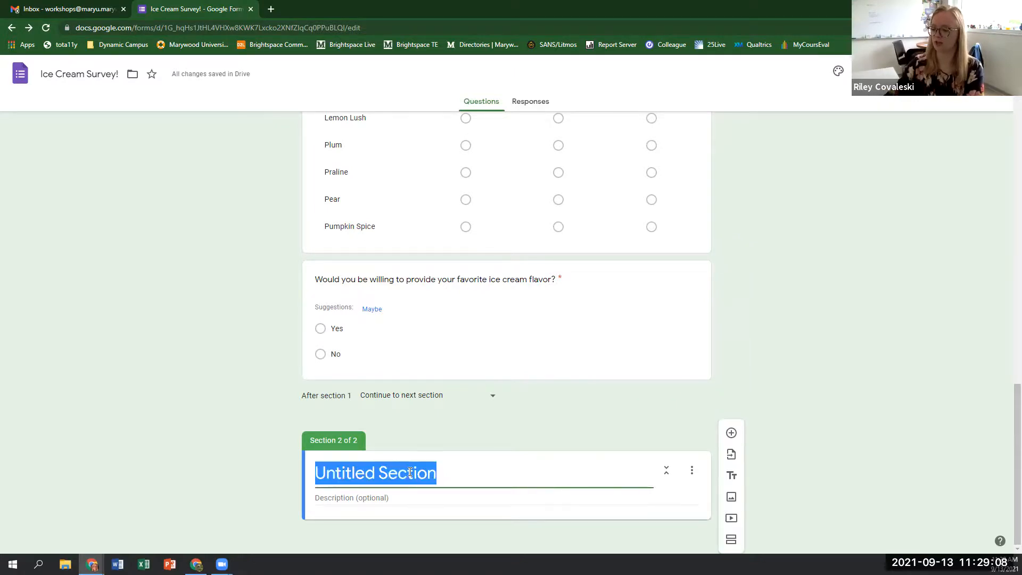
pyautogui.write('Favorite Flavor')
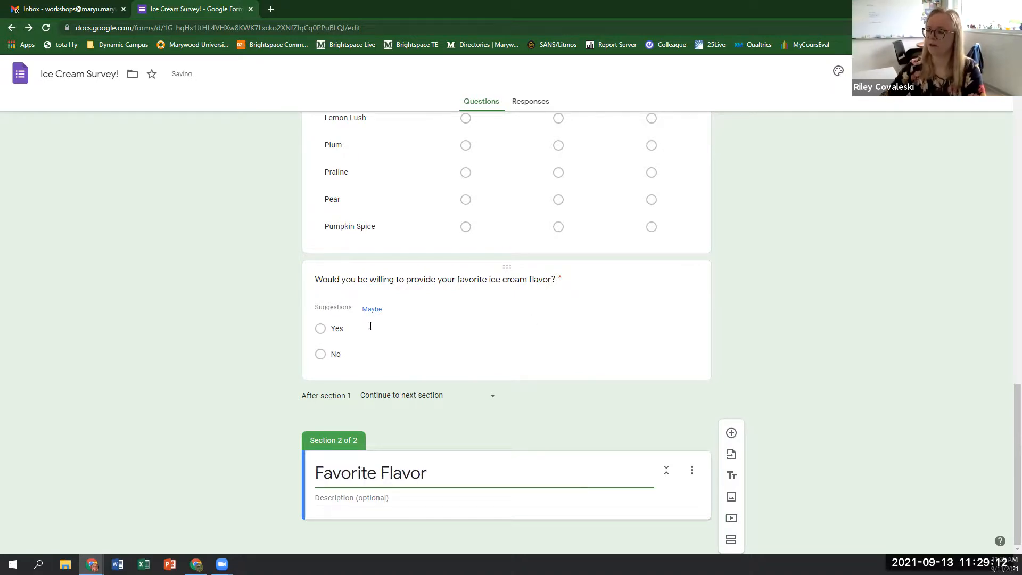
# In the willingness question, route Yes to section 2 (Favorite Flavor) and No to Submit form.
pyautogui.click(346, 328)
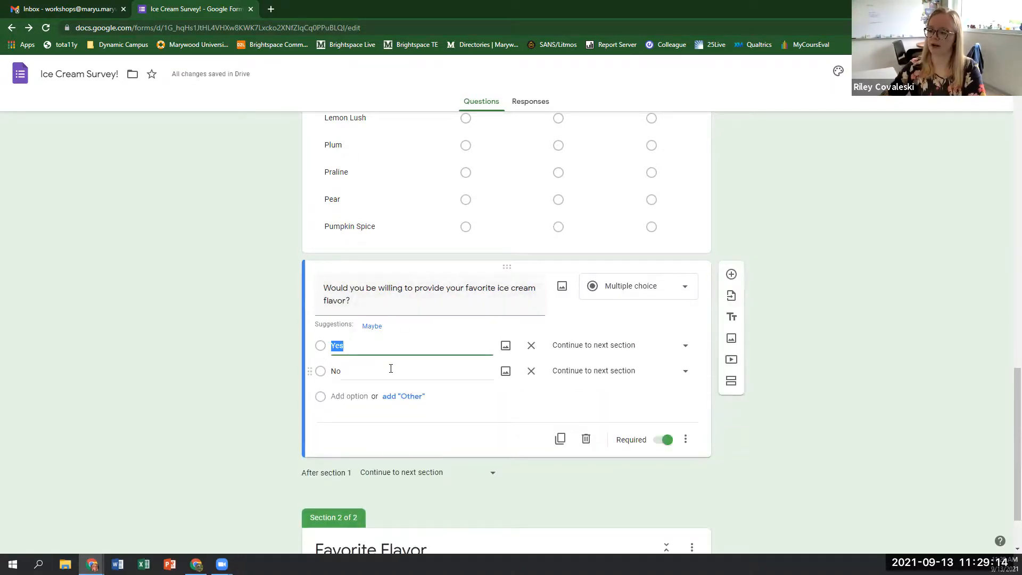
pyautogui.click(616, 352)
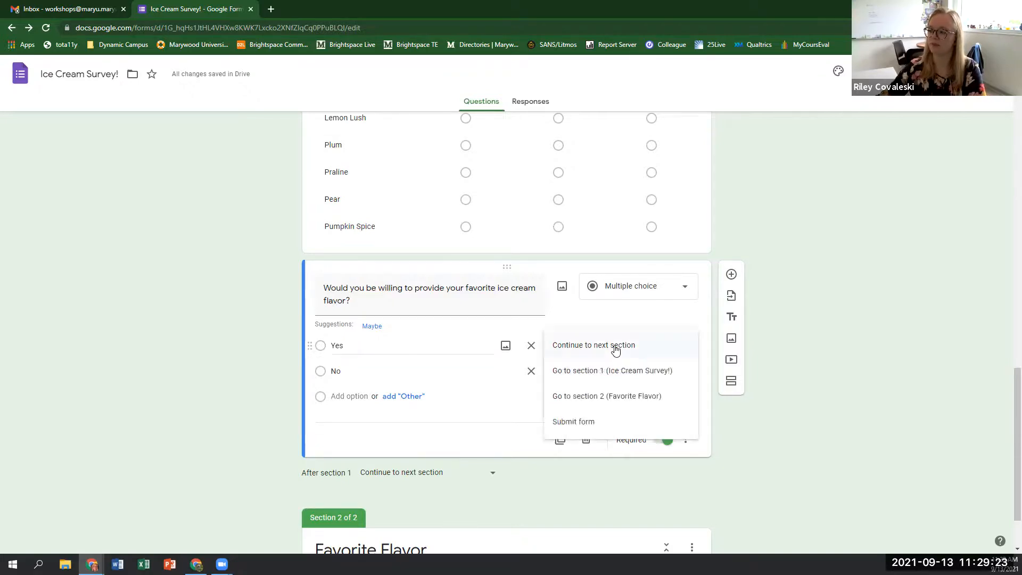
pyautogui.click(596, 399)
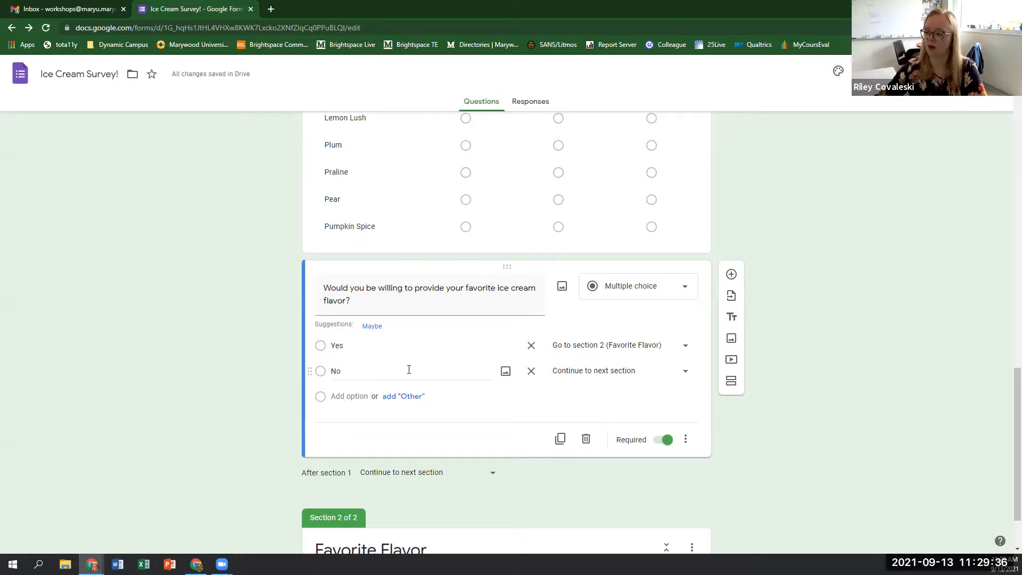
pyautogui.click(571, 376)
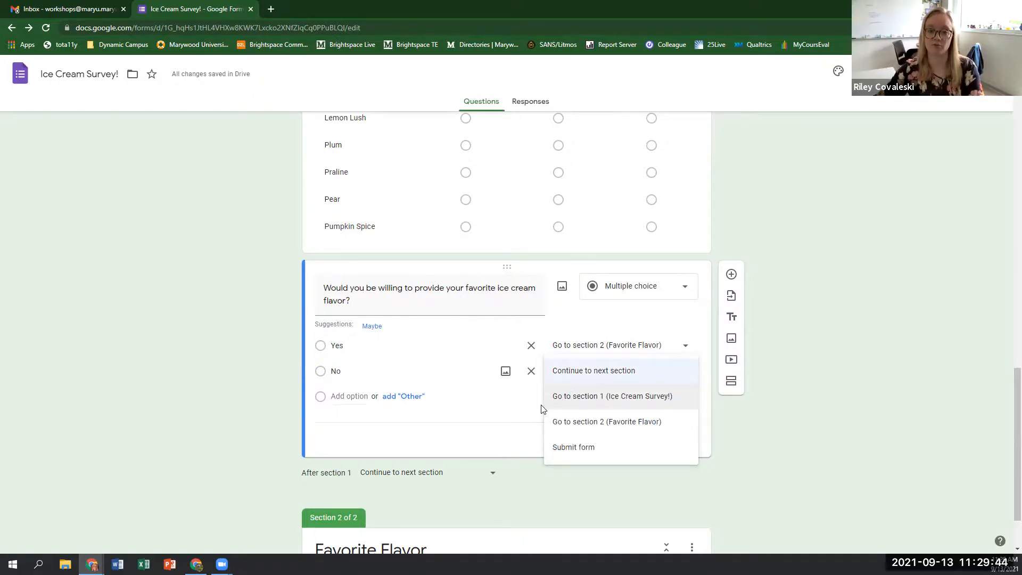
pyautogui.click(572, 447)
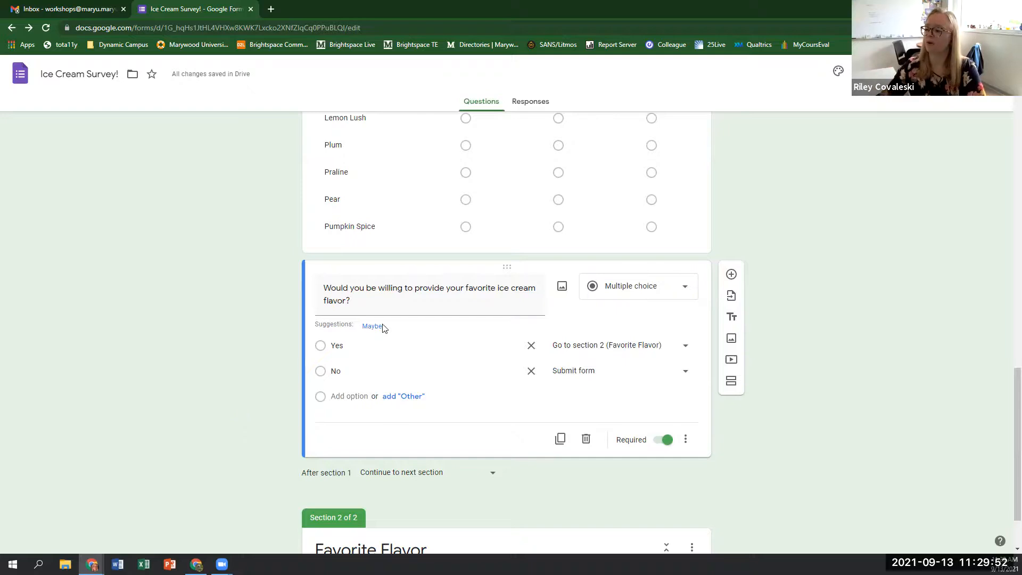
# Set the action after section 1 to Submit form.
pyautogui.scroll(-2, 265, 378)
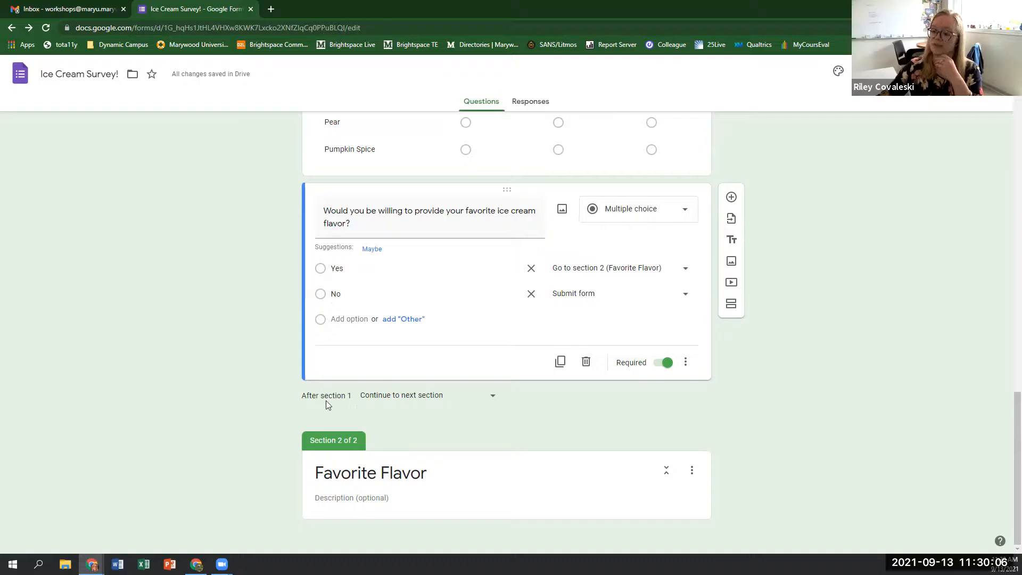
pyautogui.click(379, 400)
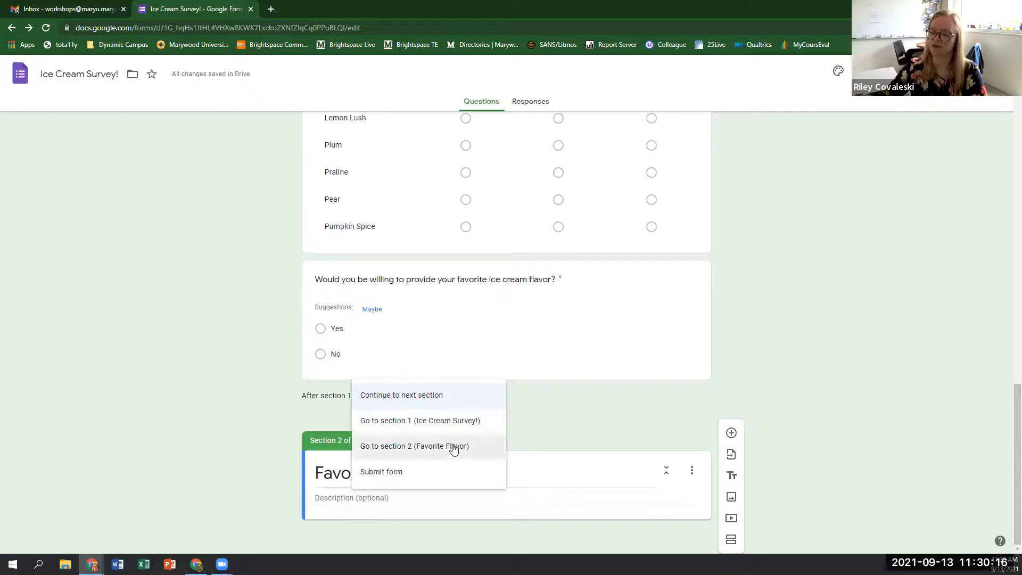
pyautogui.click(395, 473)
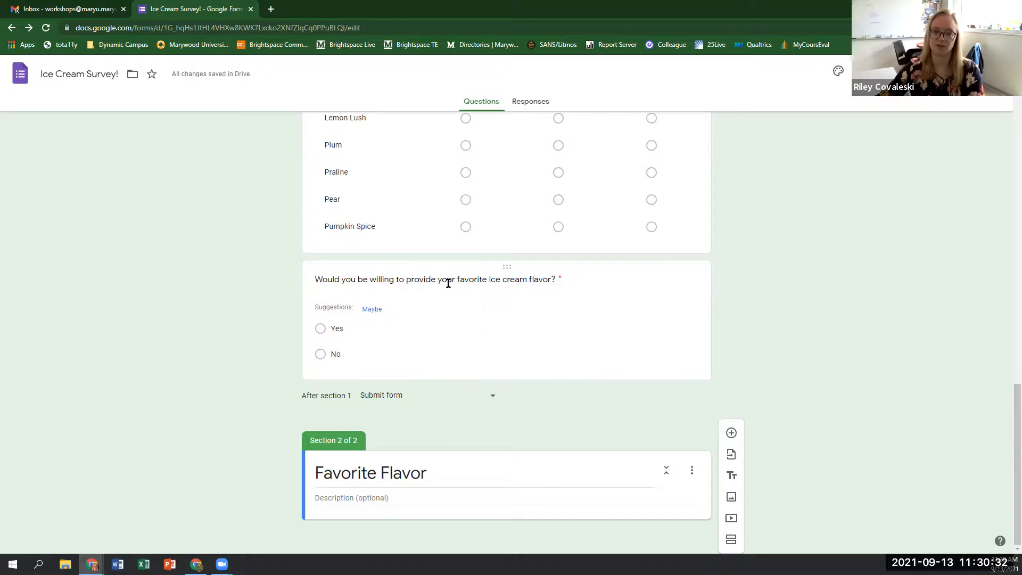
# Add a short answer question to the Favorite Flavor section with the text "What is your favorite ice cream flavor?".
pyautogui.click(378, 467)
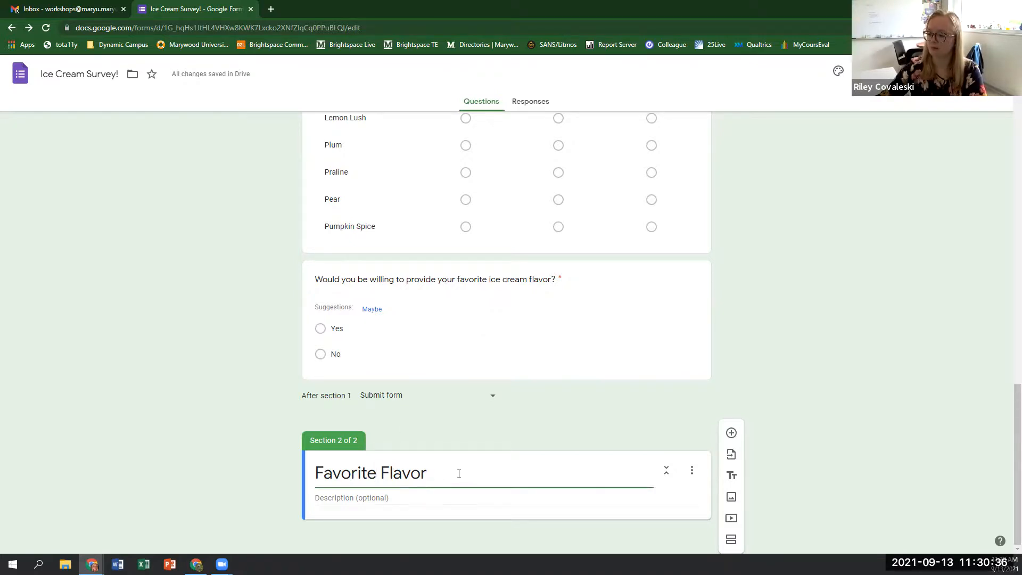
pyautogui.click(731, 433)
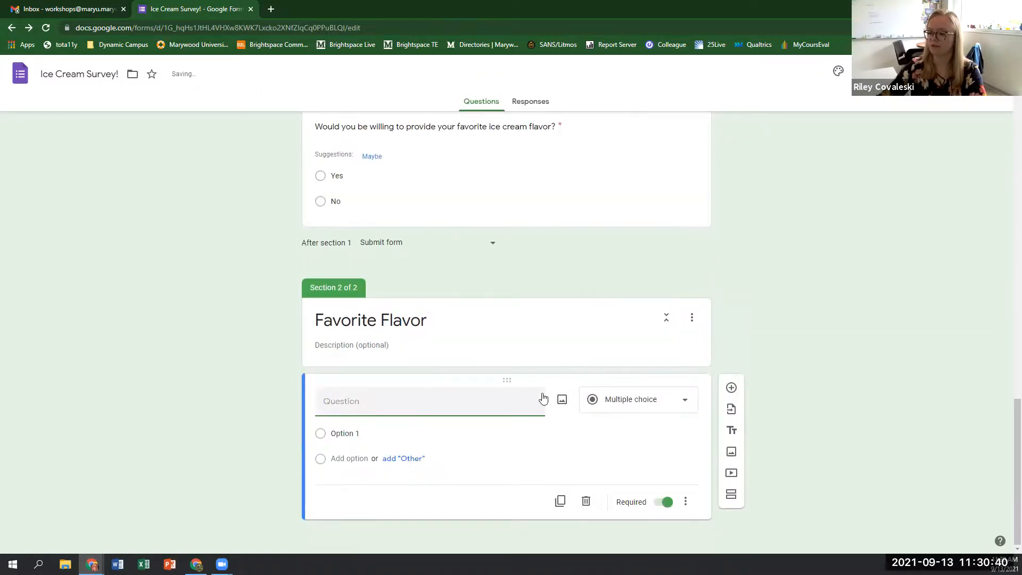
pyautogui.click(628, 400)
pyautogui.click(634, 239)
pyautogui.click(396, 414)
pyautogui.write('What is your favorite ice cream flavor?')
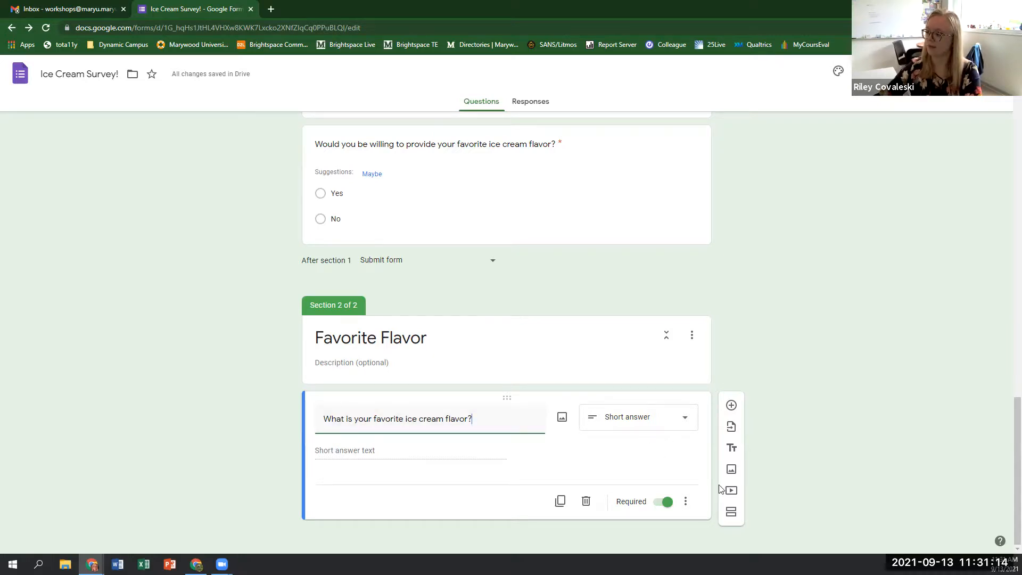
pyautogui.scroll(9, 653, 330)
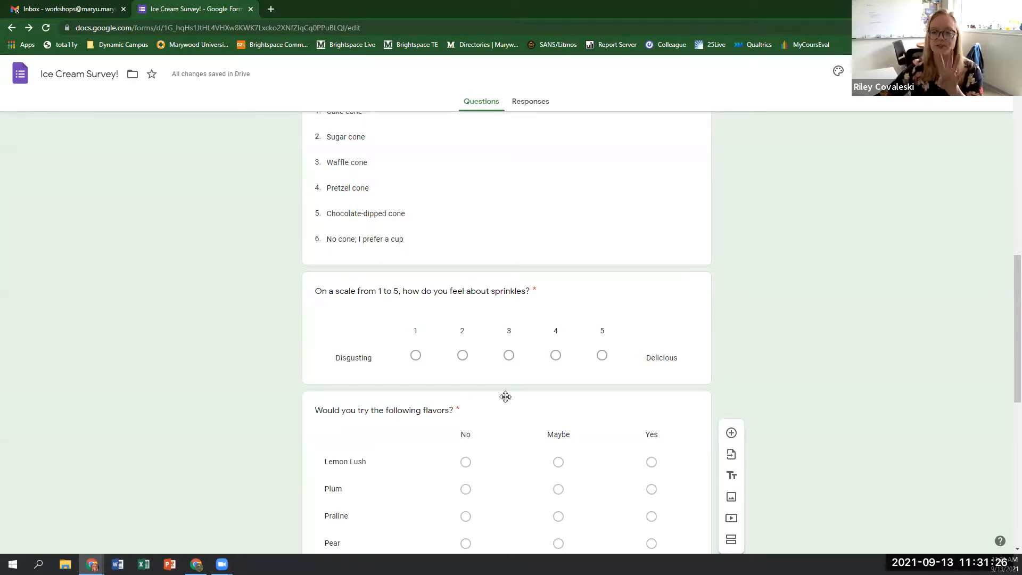
pyautogui.moveTo(506, 396); pyautogui.dragTo(427, 287)
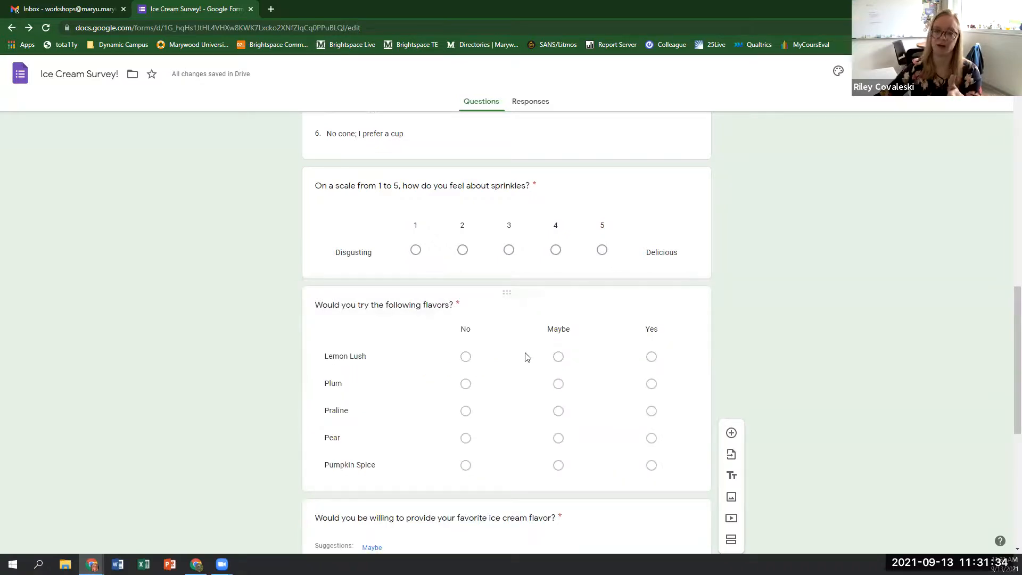
pyautogui.scroll(2, 564, 351)
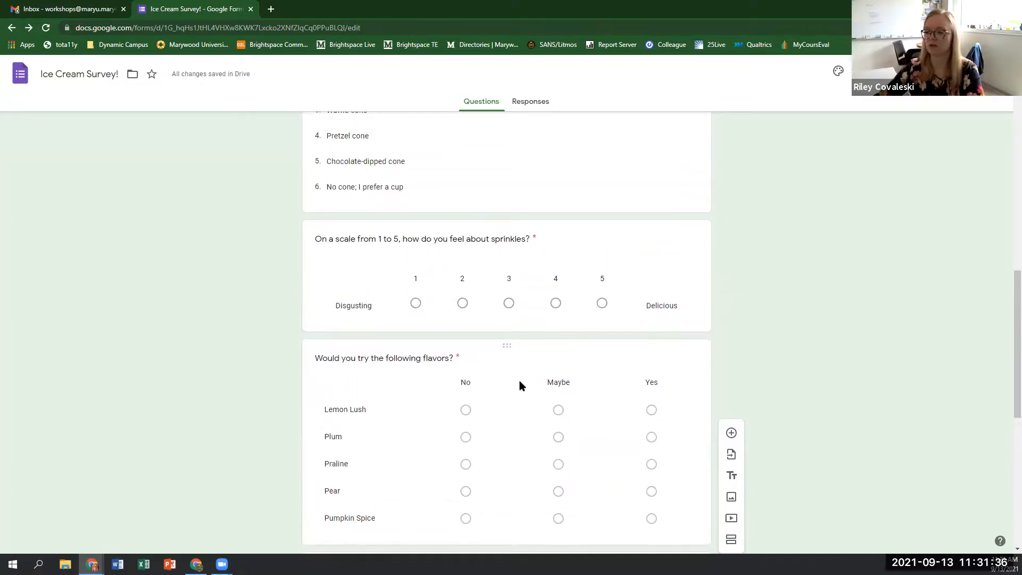
pyautogui.scroll(12, 509, 434)
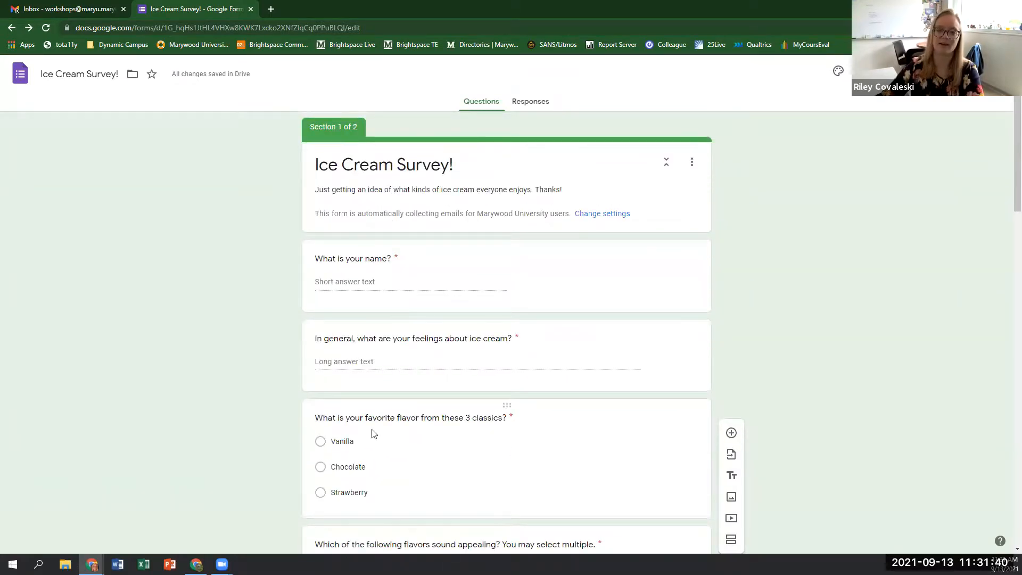
pyautogui.click(477, 356)
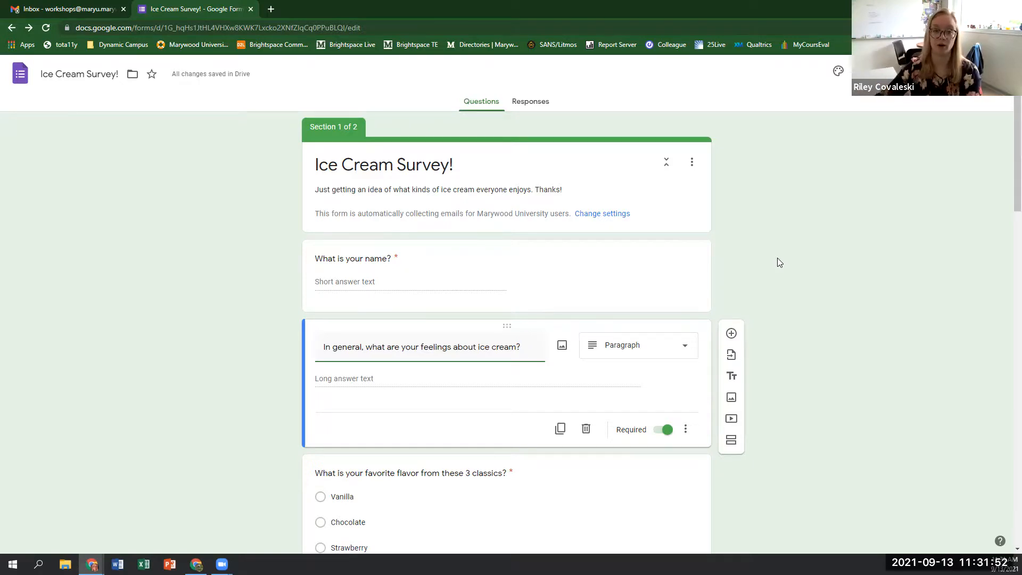
# Open the form's sending options, shorten the share link's URL and copy it.
pyautogui.click(933, 71)
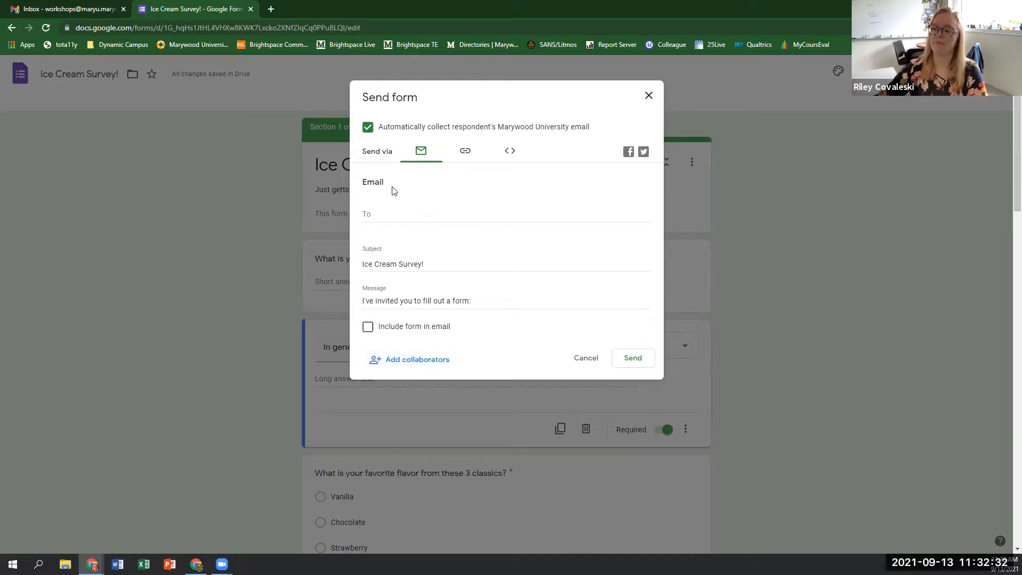
pyautogui.click(465, 153)
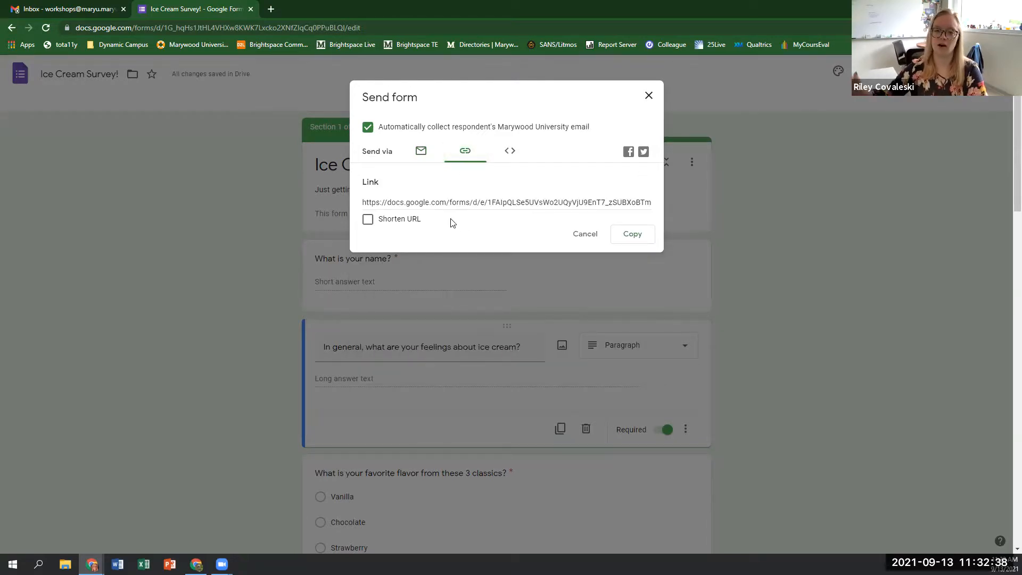
pyautogui.click(368, 219)
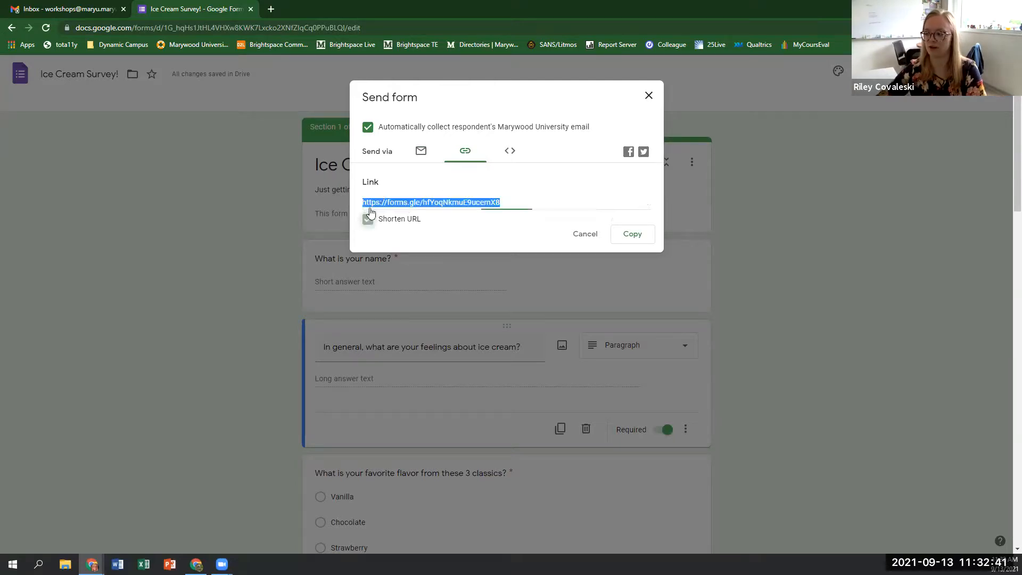
pyautogui.click(630, 236)
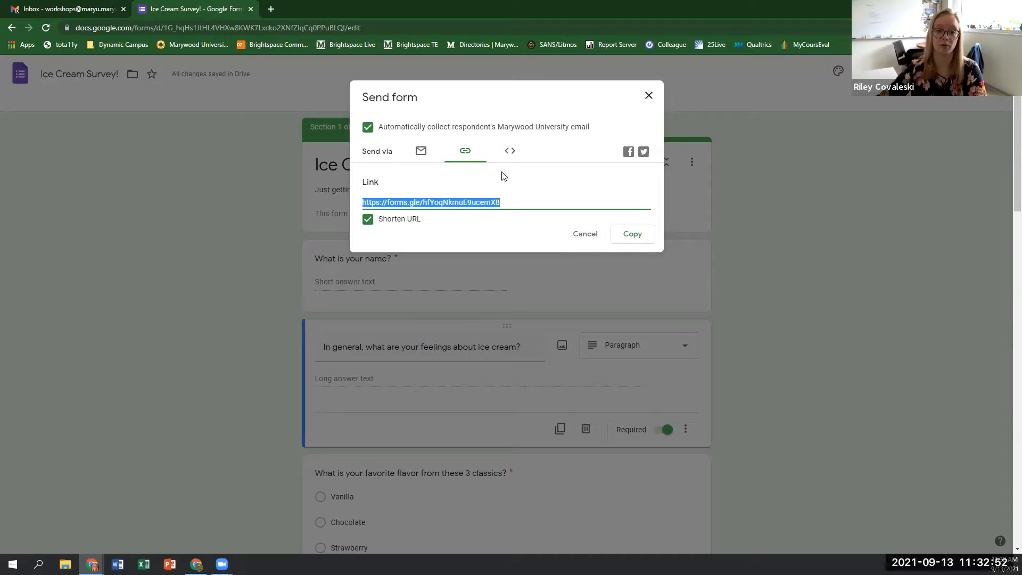
pyautogui.click(633, 234)
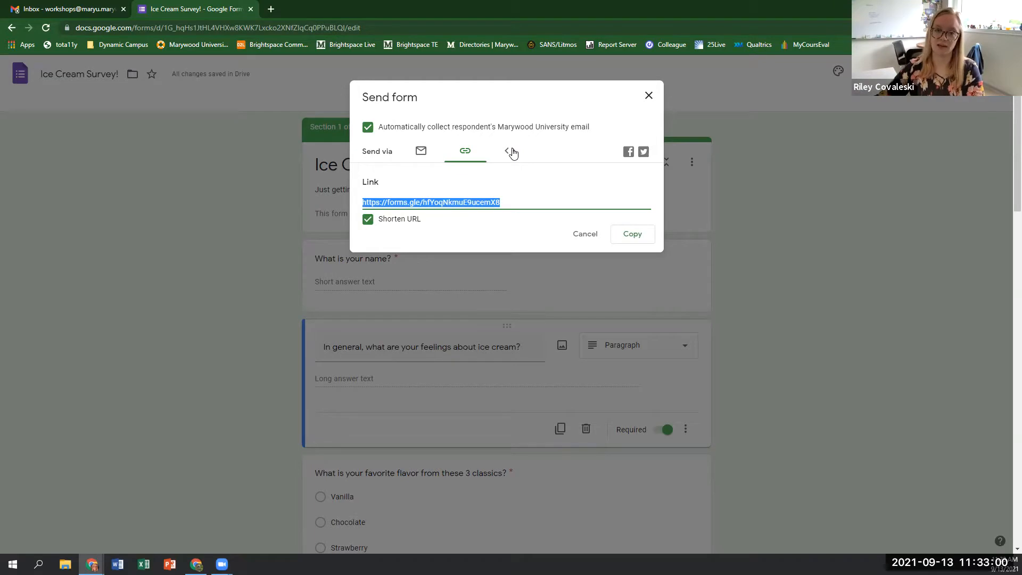
pyautogui.click(636, 235)
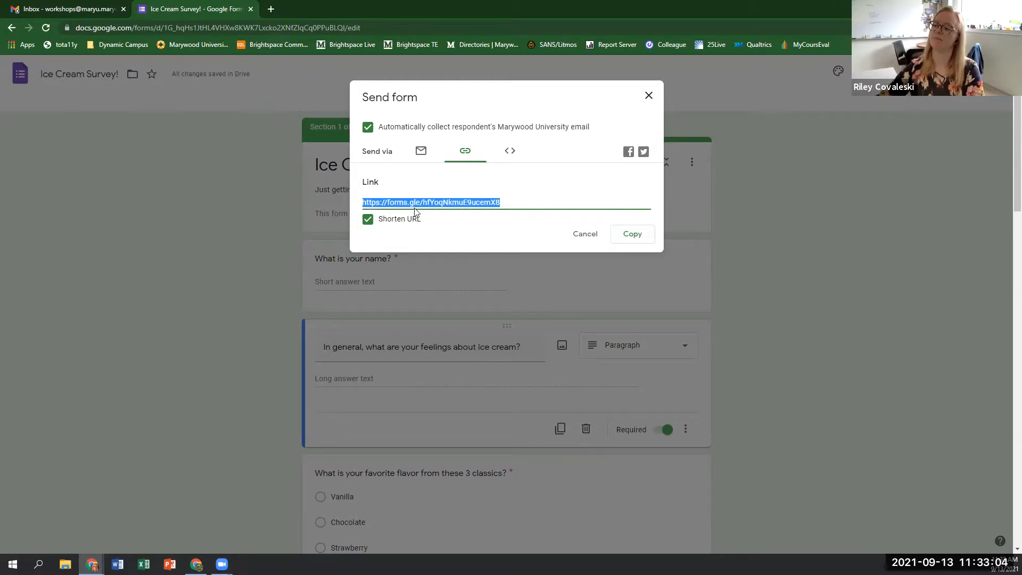
# Switch to Gmail and start a new email addressed to the ETS Workshops contact.
pyautogui.click(58, 5)
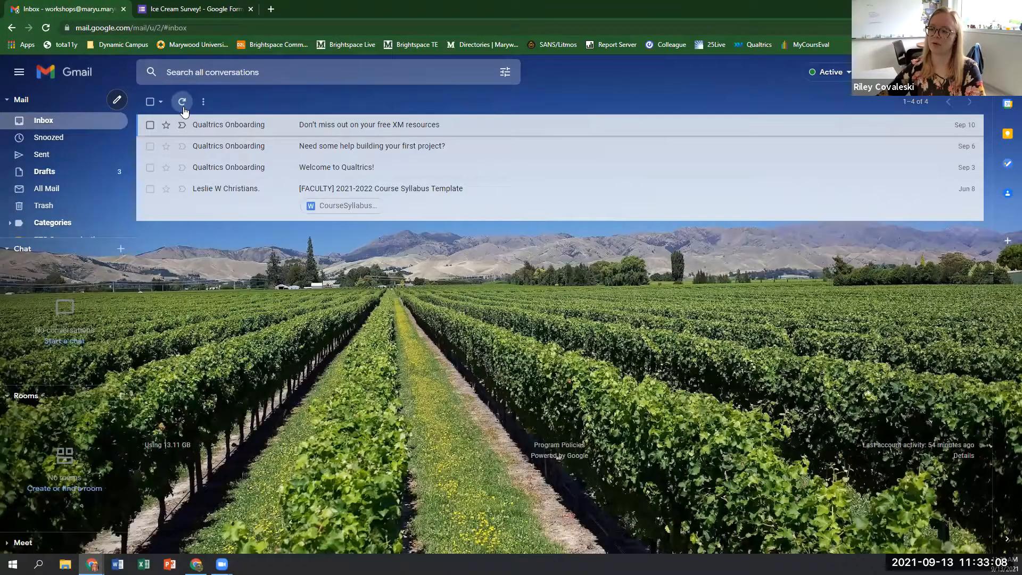
pyautogui.click(117, 100)
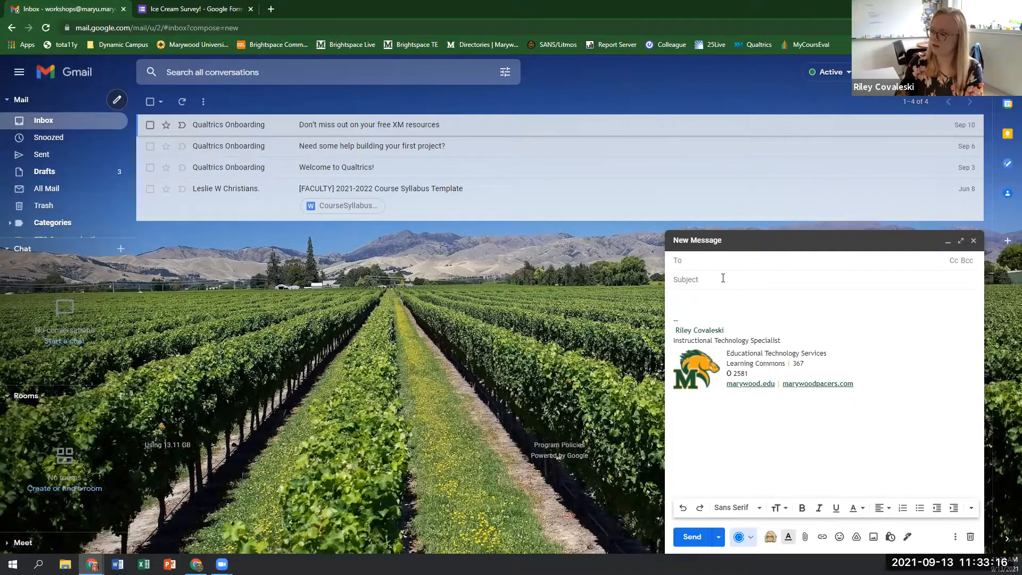
pyautogui.write('workshops')
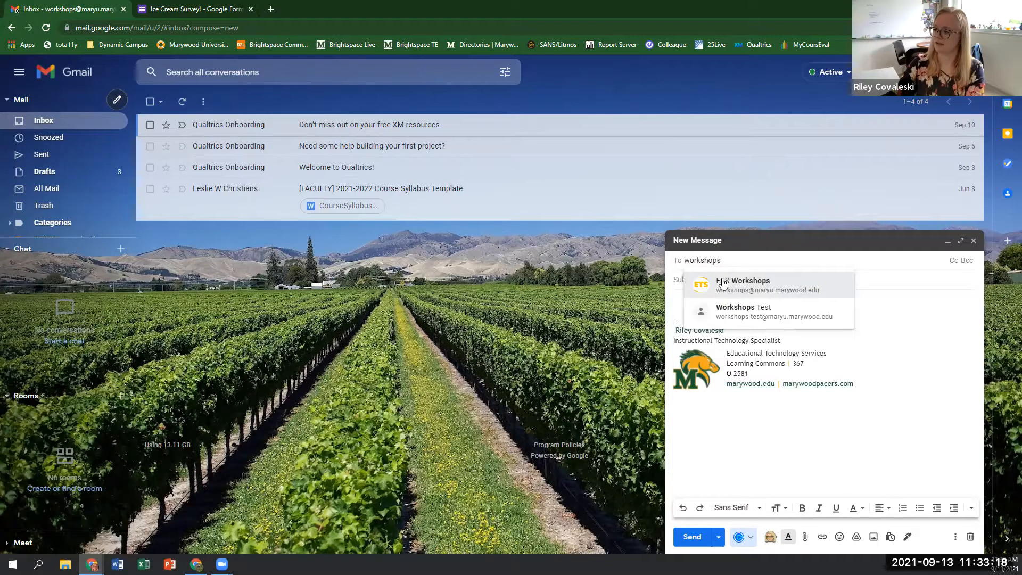
pyautogui.click(723, 282)
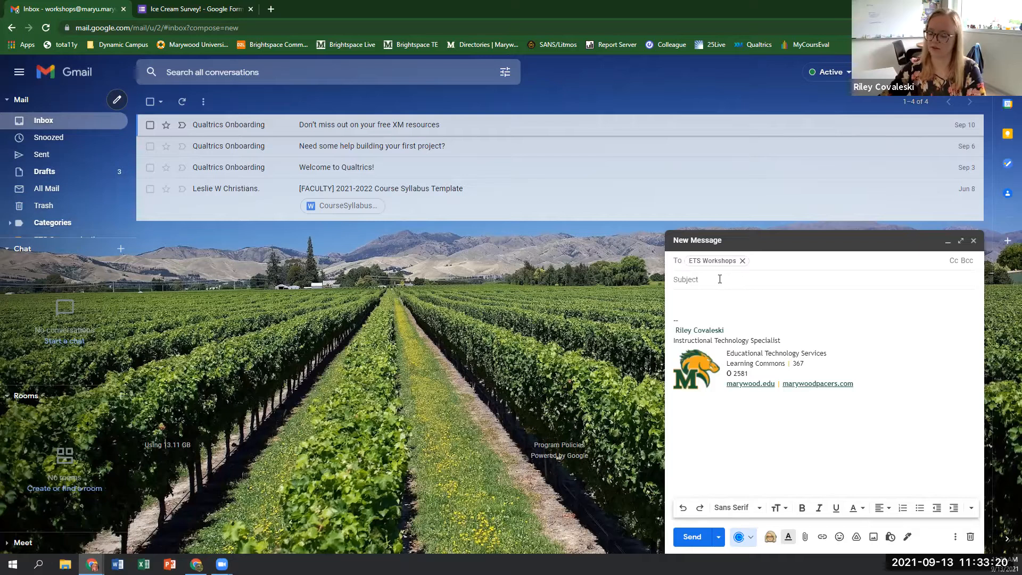
# Give the email the subject "Ice cream survey" and the message "Please fill out my survey! Thank you so much.".
pyautogui.write('I')
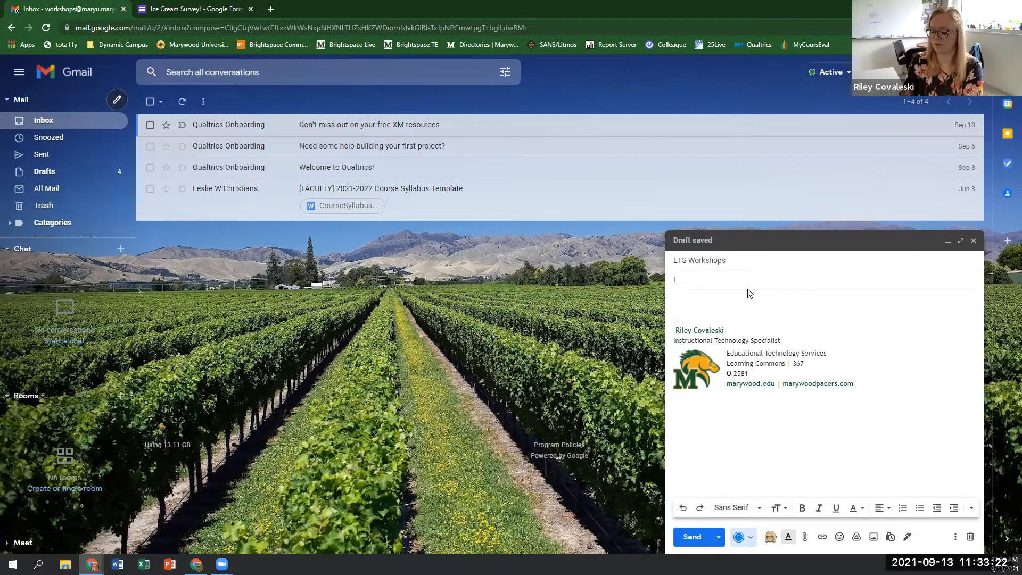
pyautogui.write('ce cream survey')
pyautogui.press('Tab')
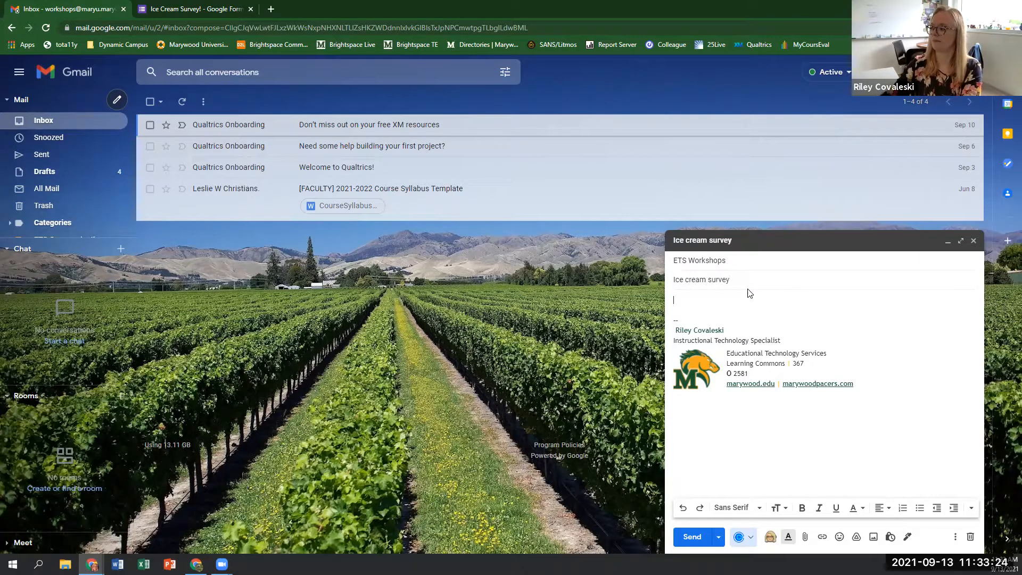
pyautogui.write('Pleas')
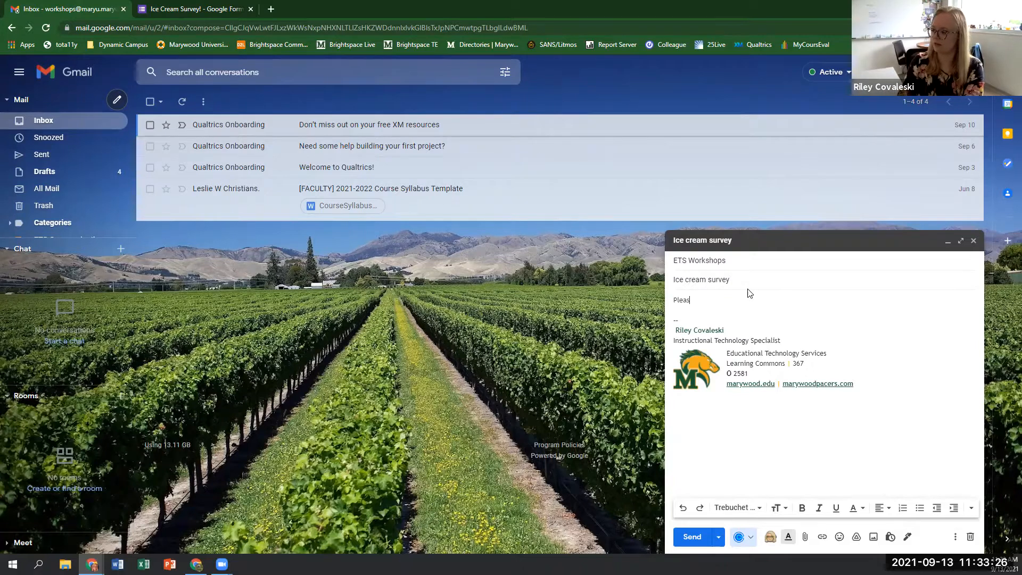
pyautogui.write('e fill out my survey! Thank you so much.')
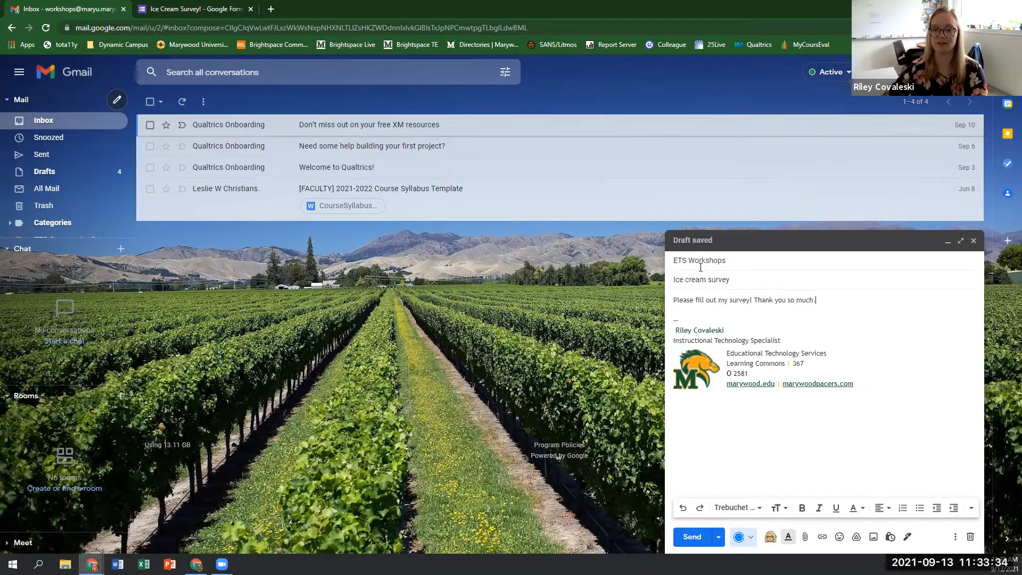
# Link the words "my survey" in the message to the copied form URL and send the email.
pyautogui.moveTo(720, 305); pyautogui.dragTo(754, 300)
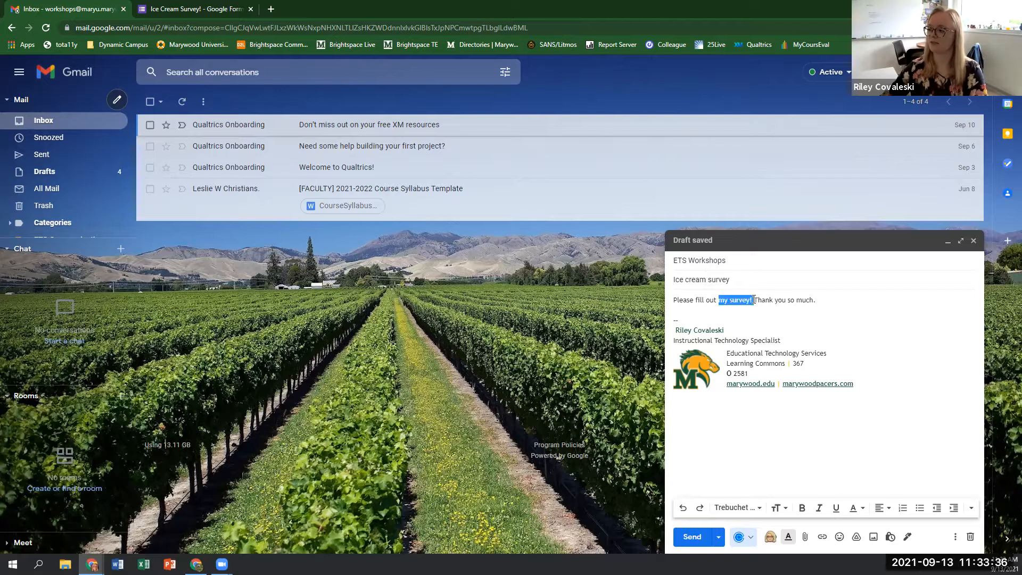
pyautogui.click(821, 538)
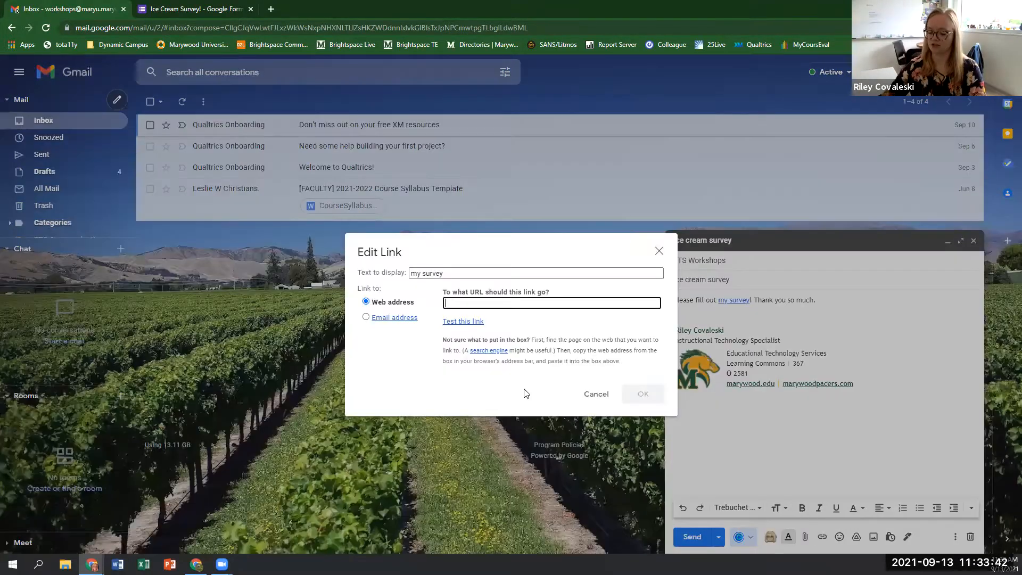
pyautogui.rightClick(499, 302)
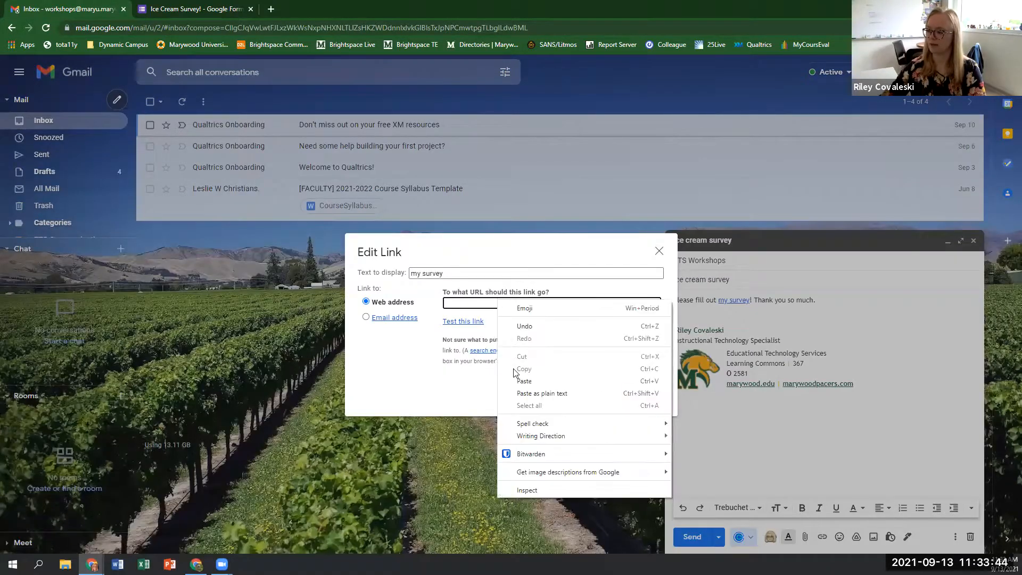
pyautogui.click(523, 381)
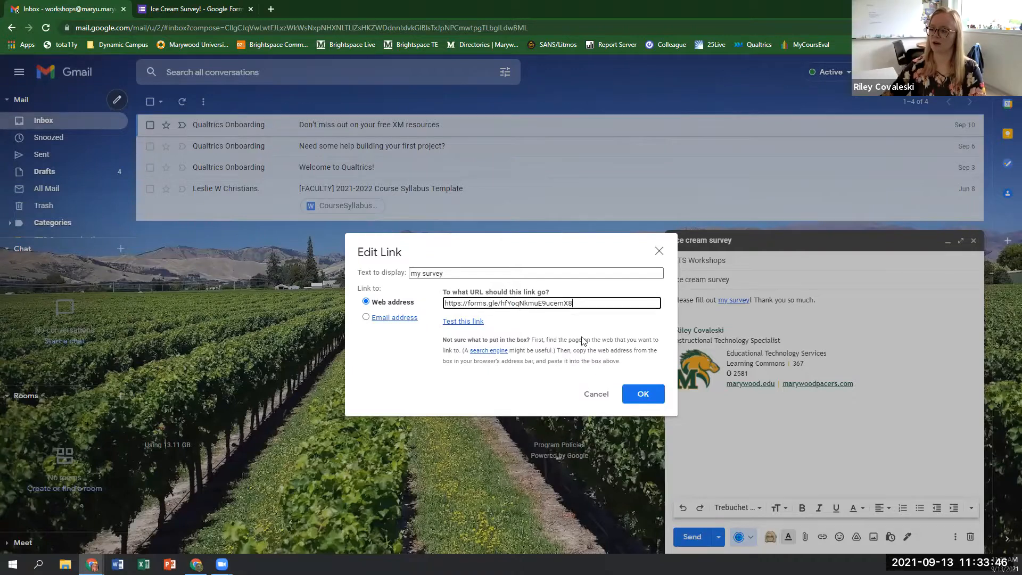
pyautogui.click(643, 394)
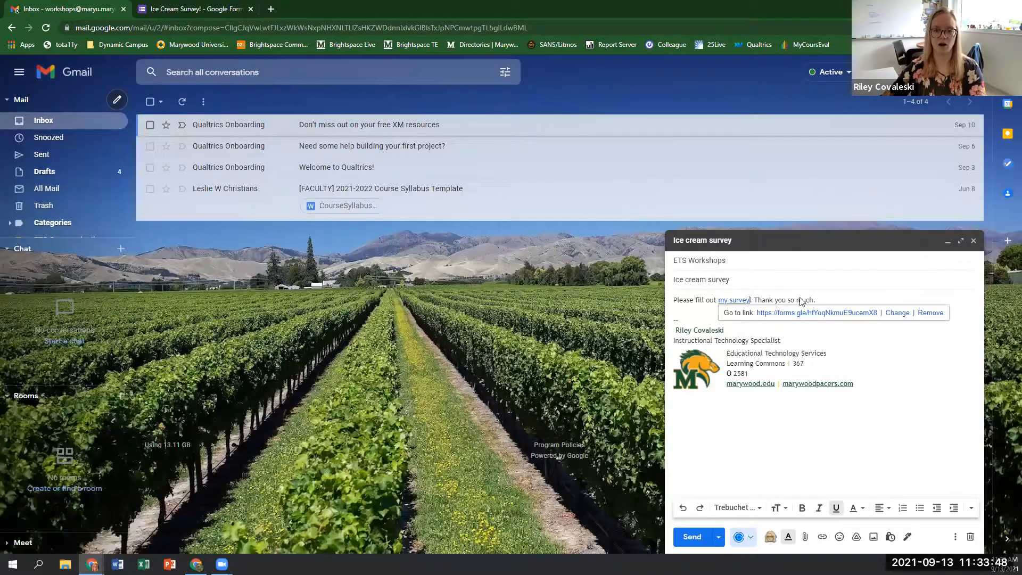
pyautogui.click(691, 537)
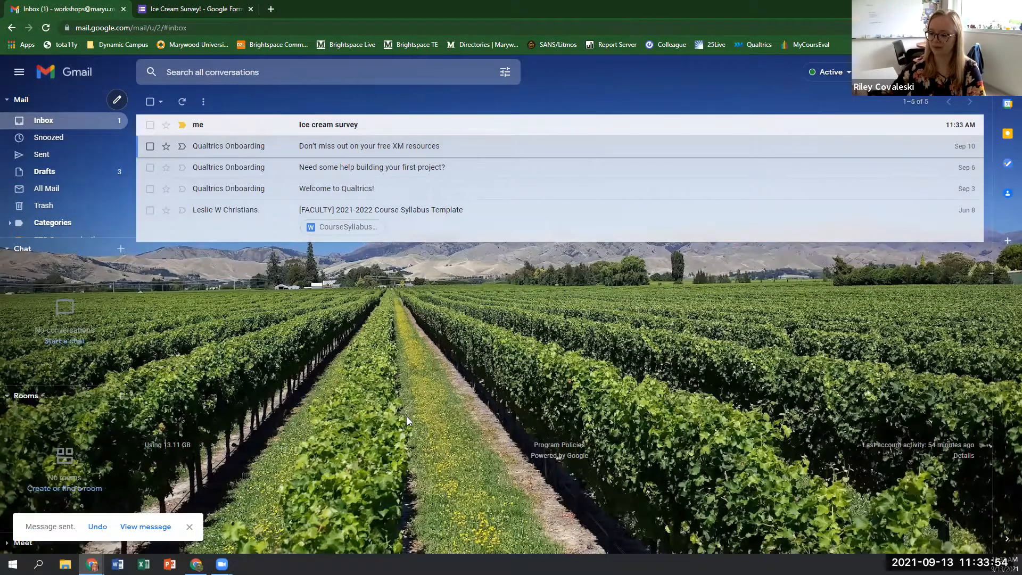
# Open the received "Ice cream survey" email, follow its "my survey" link and dismiss the autosave notice.
pyautogui.click(319, 124)
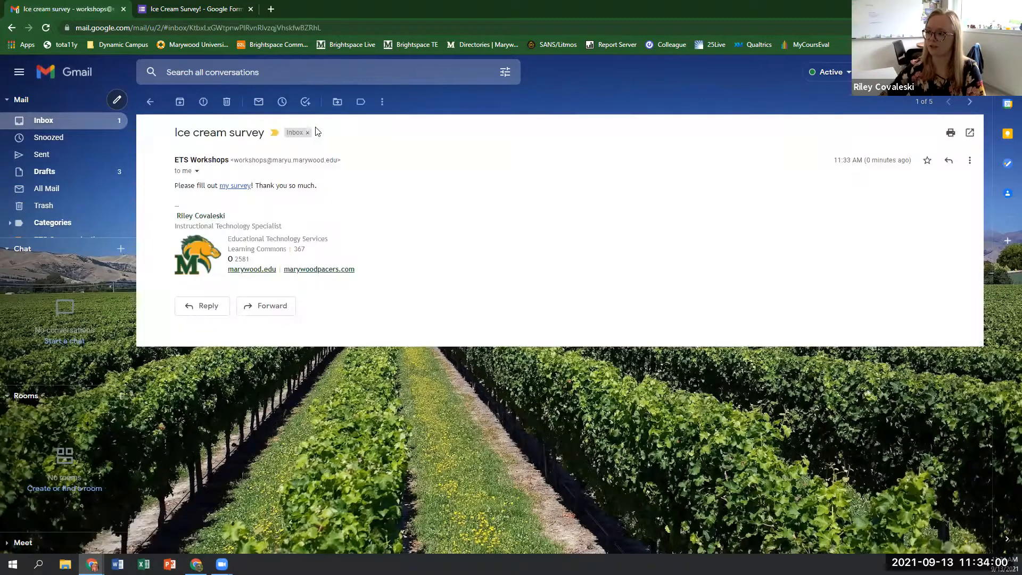
pyautogui.click(236, 187)
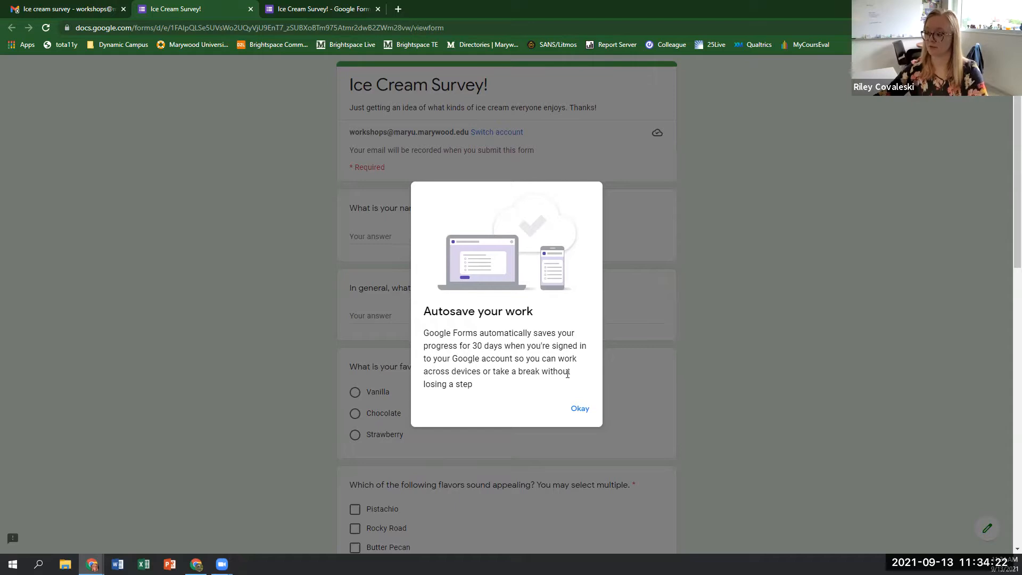
pyautogui.click(579, 409)
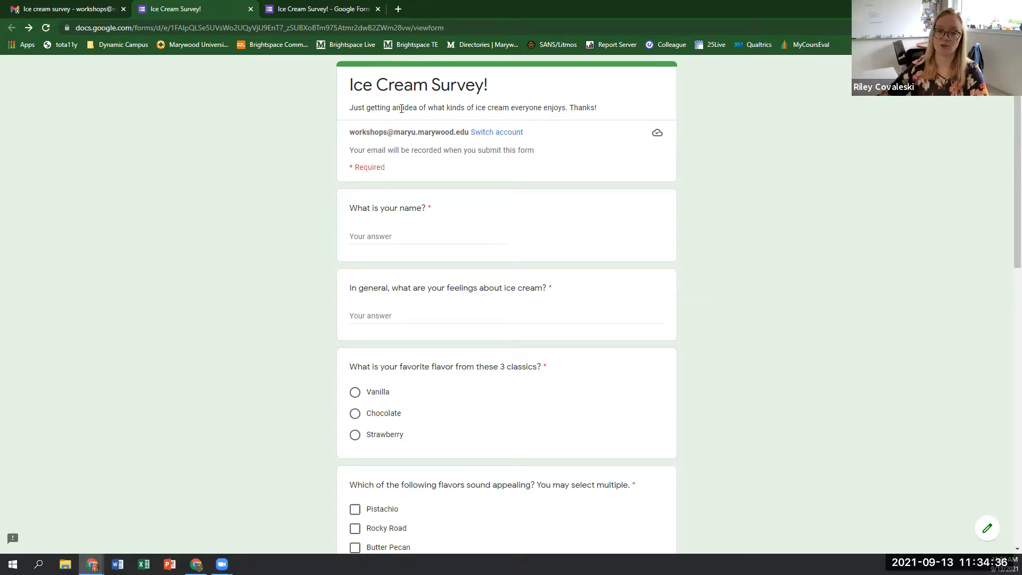
# Examine the form header's respondent account, email recording notice and autosave information.
pyautogui.moveTo(350, 133); pyautogui.dragTo(470, 133)
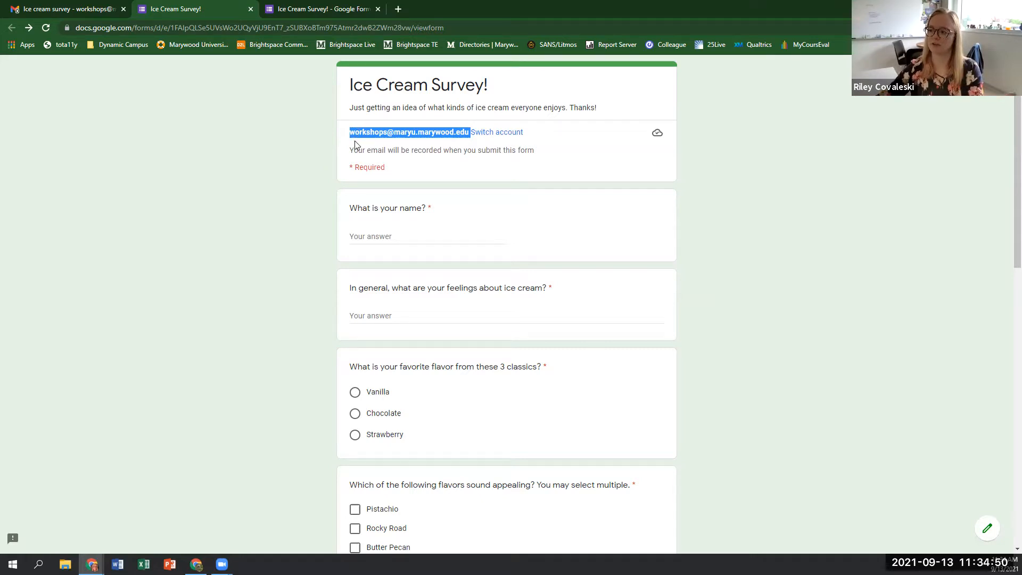
pyautogui.moveTo(350, 153); pyautogui.dragTo(441, 153)
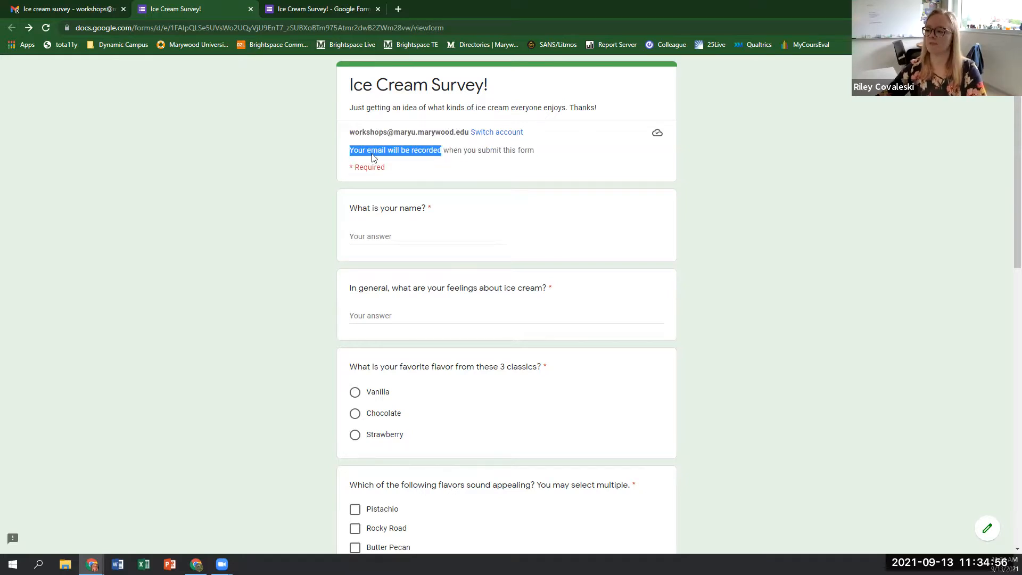
pyautogui.moveTo(349, 132); pyautogui.dragTo(470, 133)
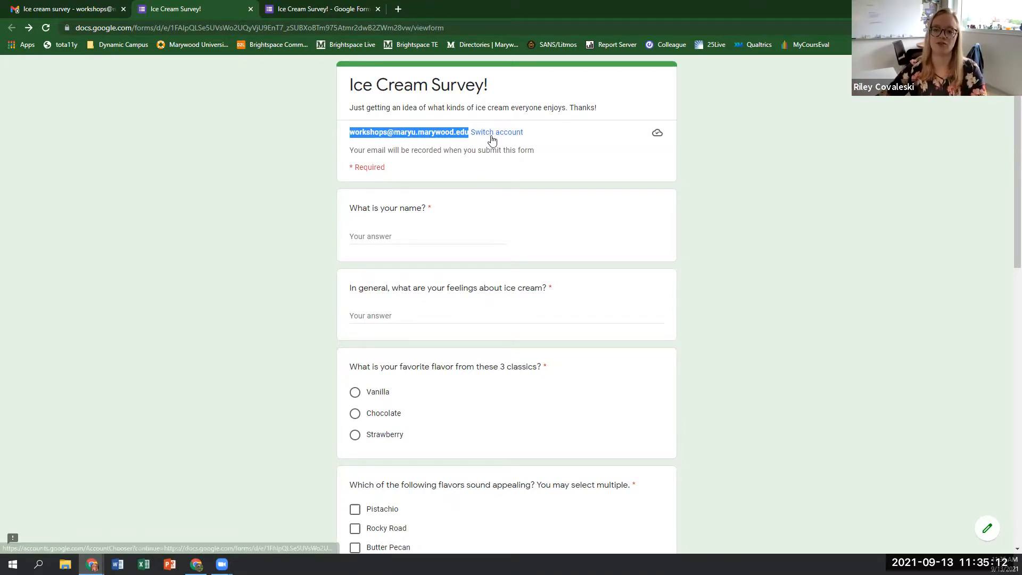
pyautogui.click(658, 135)
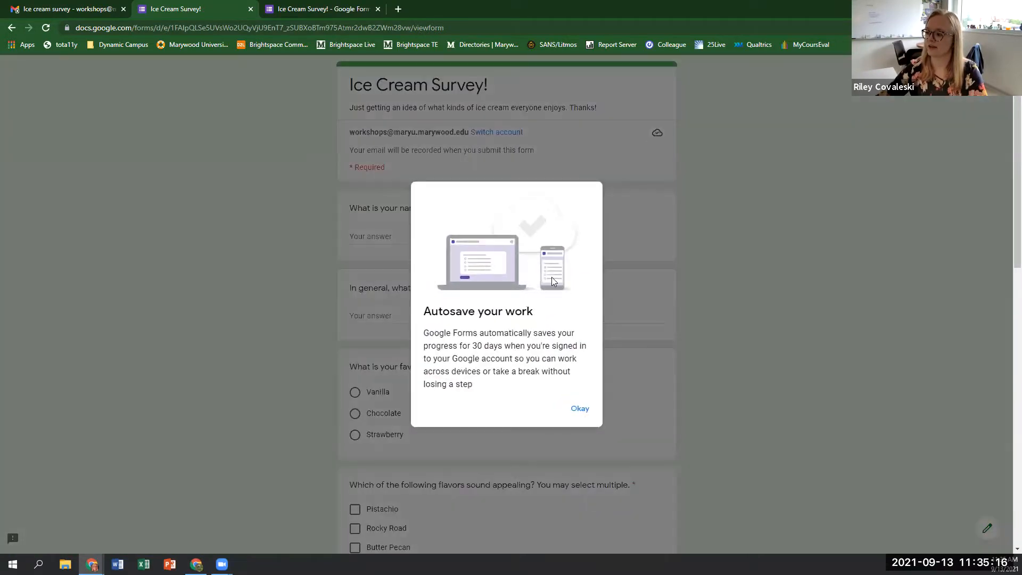
pyautogui.click(580, 408)
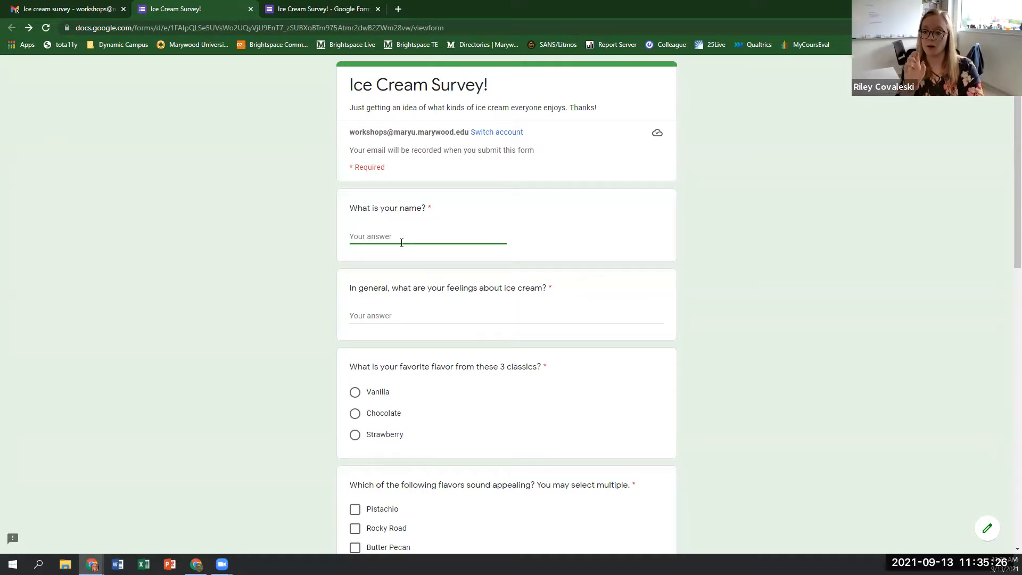
# Answer the "What is your name?" question with the respondent's first name.
pyautogui.write('Riley')
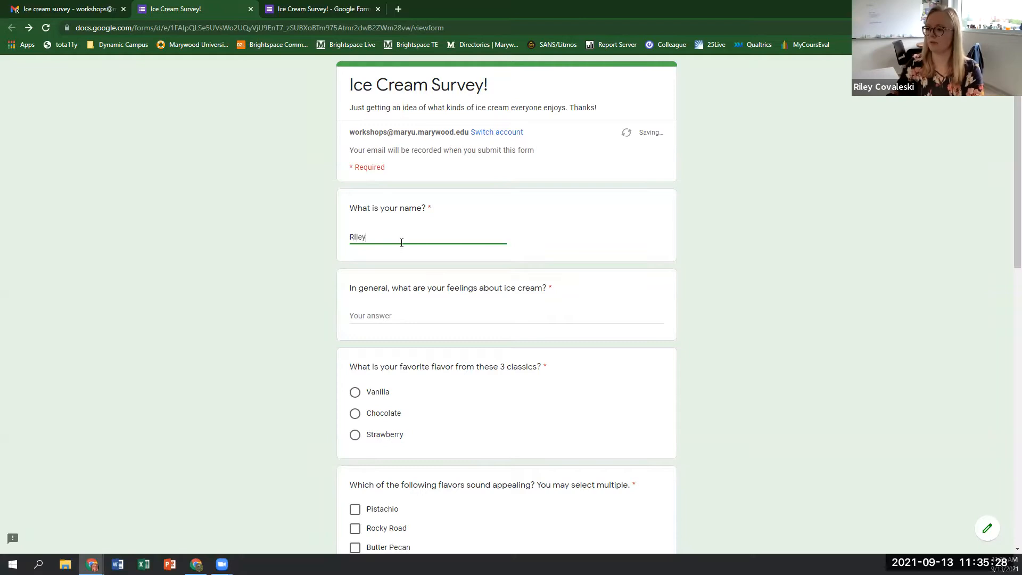
pyautogui.scroll(-3, 401, 247)
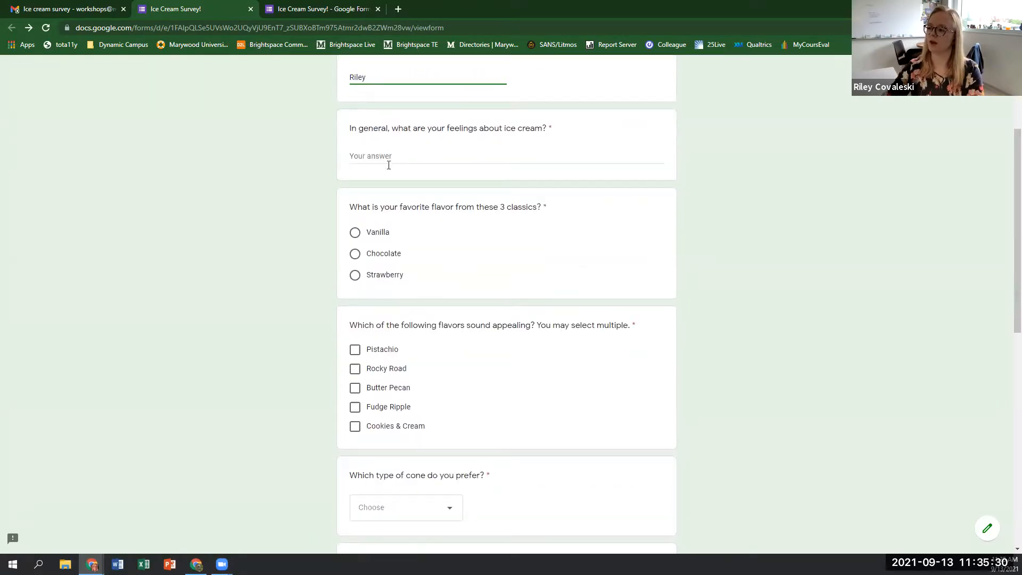
# Answer the ice cream feelings question with "I love it!" and choose Strawberry as the favorite classic flavor.
pyautogui.write('I love it!')
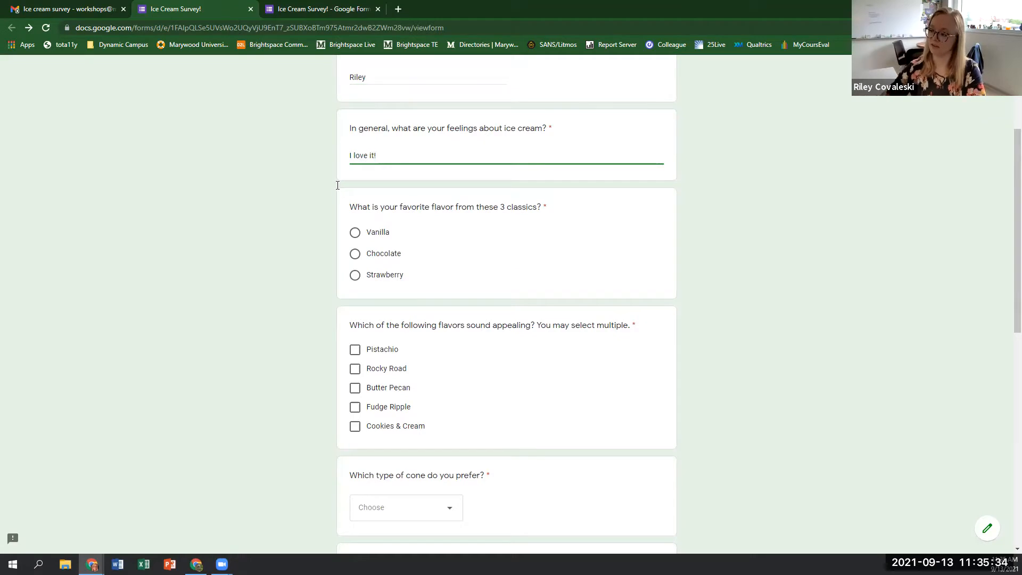
pyautogui.scroll(-1, 378, 176)
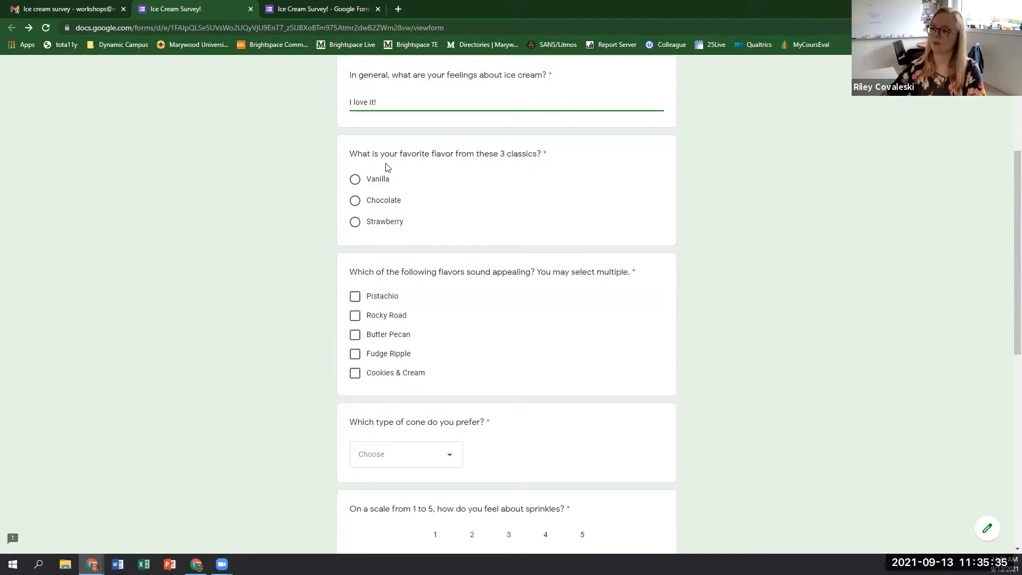
pyautogui.click(355, 224)
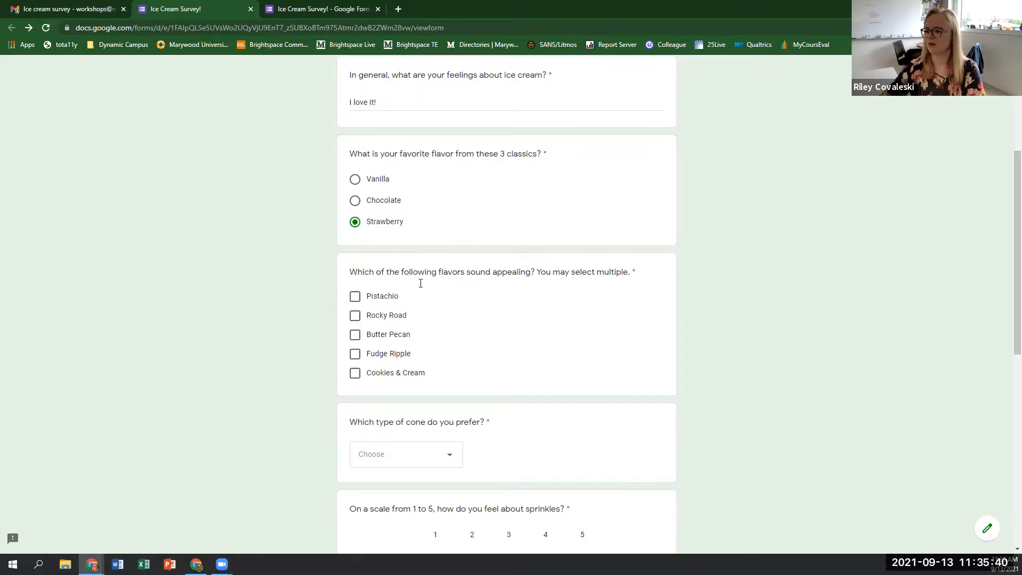
# Select Rocky Road, Fudge Ripple and Cookies & Cream as the appealing flavors.
pyautogui.scroll(-2, 420, 283)
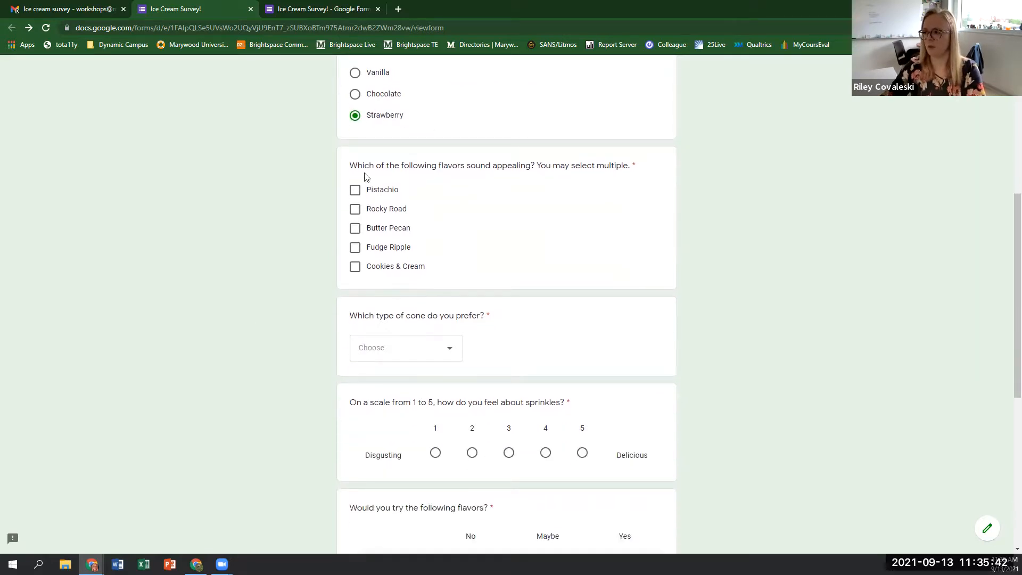
pyautogui.click(355, 210)
pyautogui.click(354, 247)
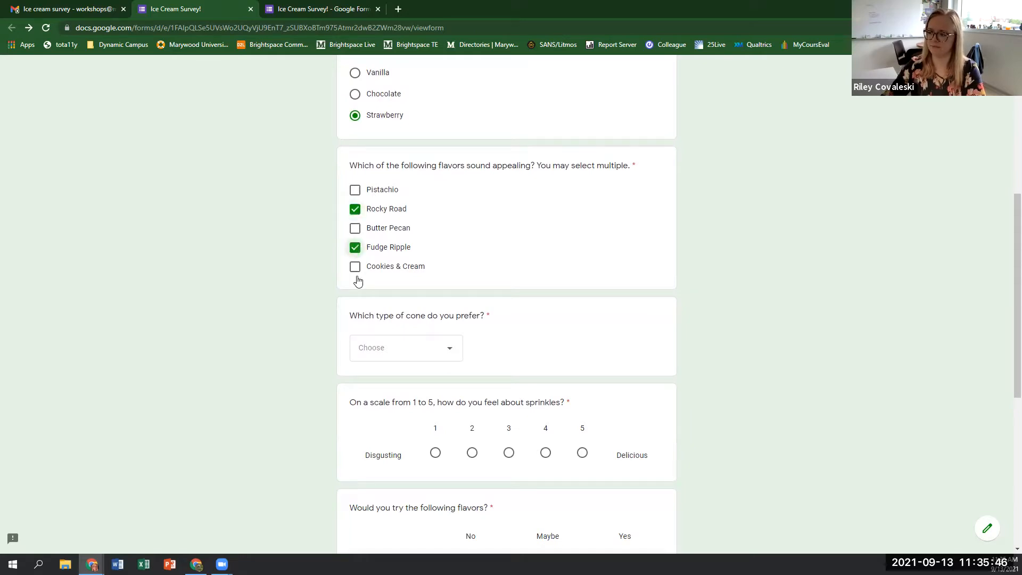
pyautogui.click(355, 266)
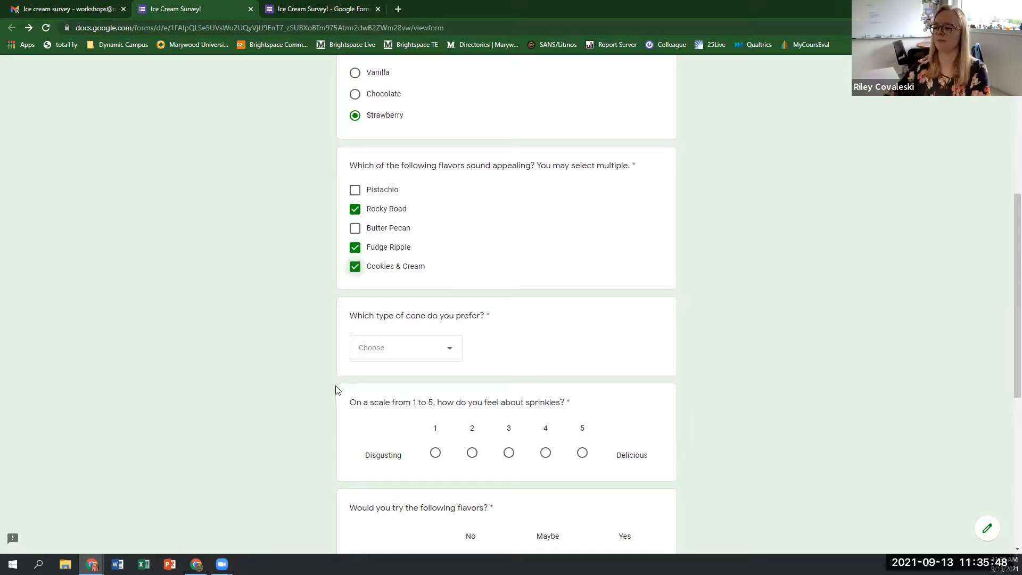
# Choose Waffle cone as the preferred cone type and rate sprinkles 5 on the scale.
pyautogui.click(415, 358)
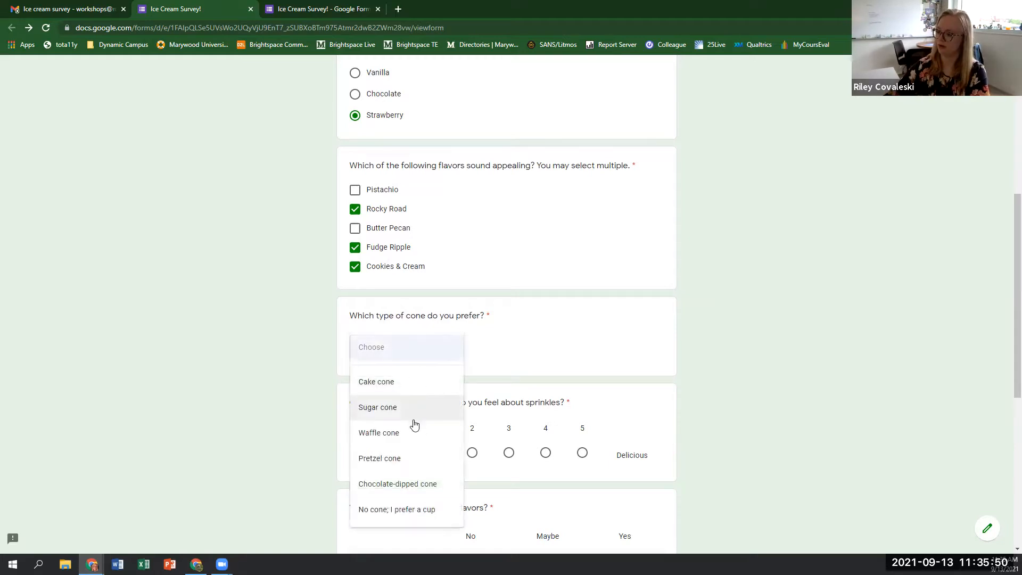
pyautogui.click(414, 432)
pyautogui.scroll(-4, 289, 421)
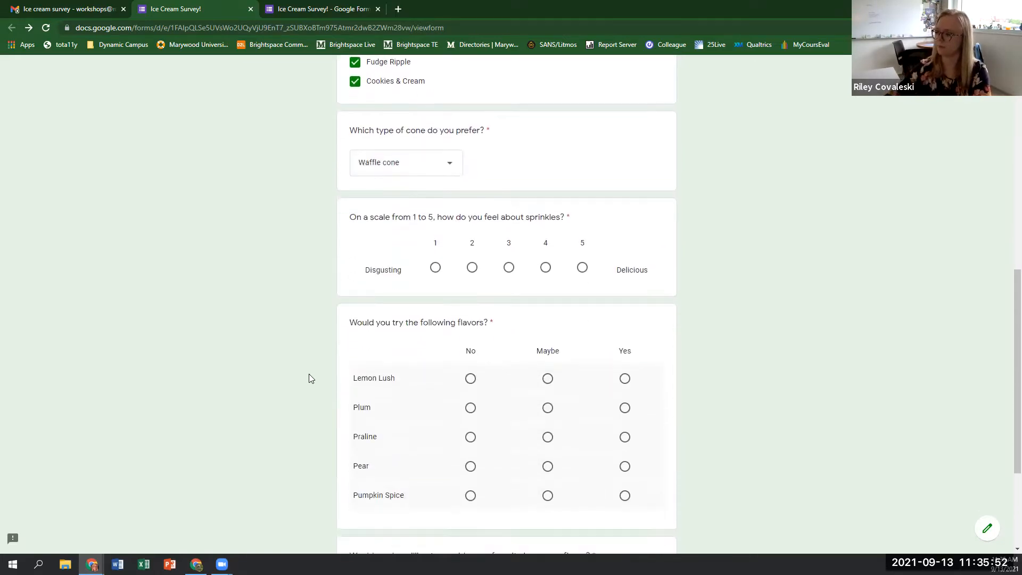
pyautogui.scroll(-2, 309, 378)
pyautogui.click(582, 188)
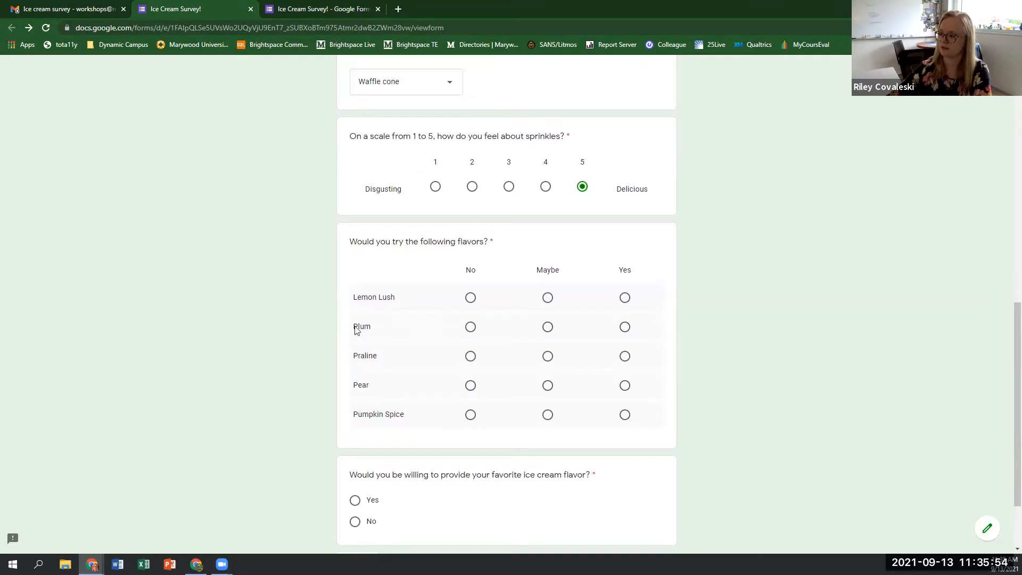
# Fill in the flavors-to-try grid: Lemon Lush Maybe, Plum No, Praline Maybe, Pear Yes and Pumpkin Spice Yes.
pyautogui.scroll(-1, 357, 330)
pyautogui.click(549, 253)
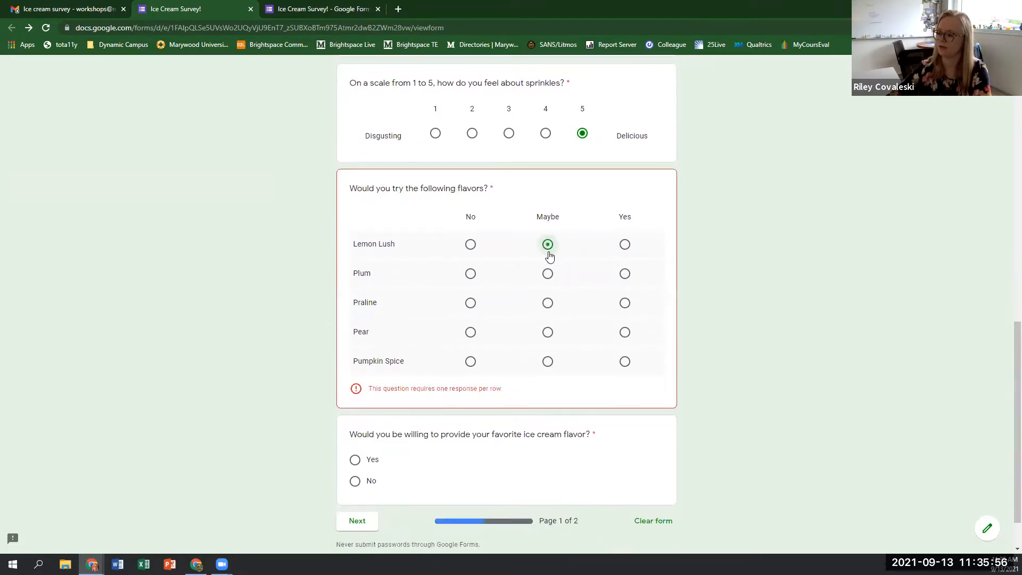
pyautogui.click(472, 274)
pyautogui.click(550, 306)
pyautogui.click(626, 333)
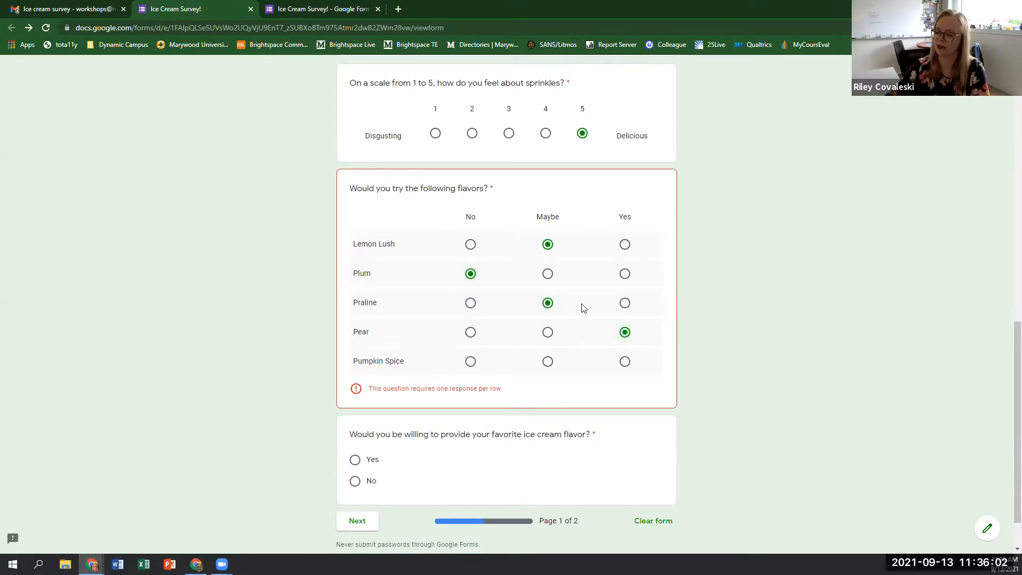
pyautogui.click(625, 362)
# Try both Yes and No for providing a favorite flavor, checking the page each answer leads to and going back.
pyautogui.scroll(-1, 284, 445)
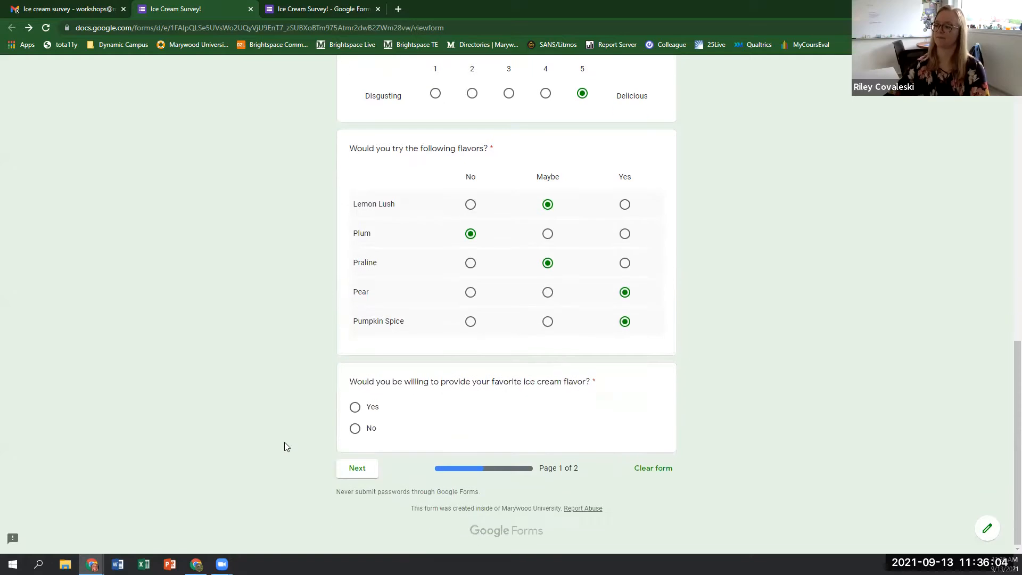
pyautogui.click(355, 407)
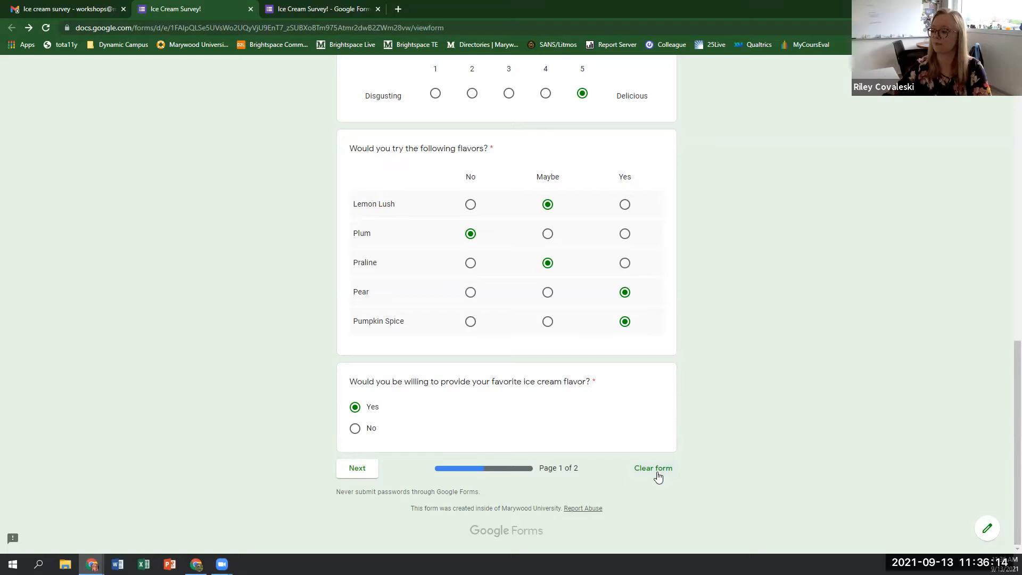
pyautogui.click(353, 474)
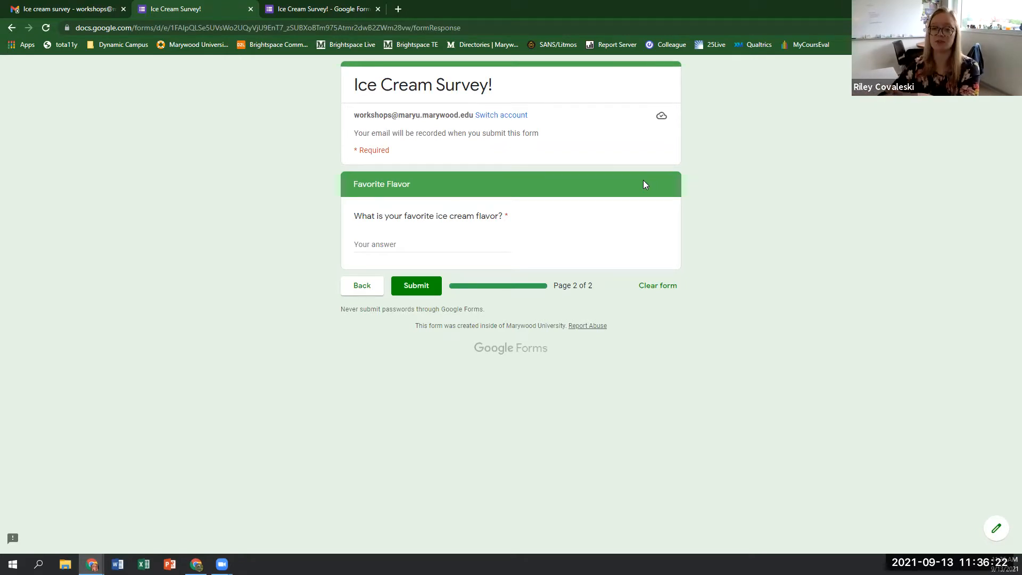
pyautogui.click(362, 288)
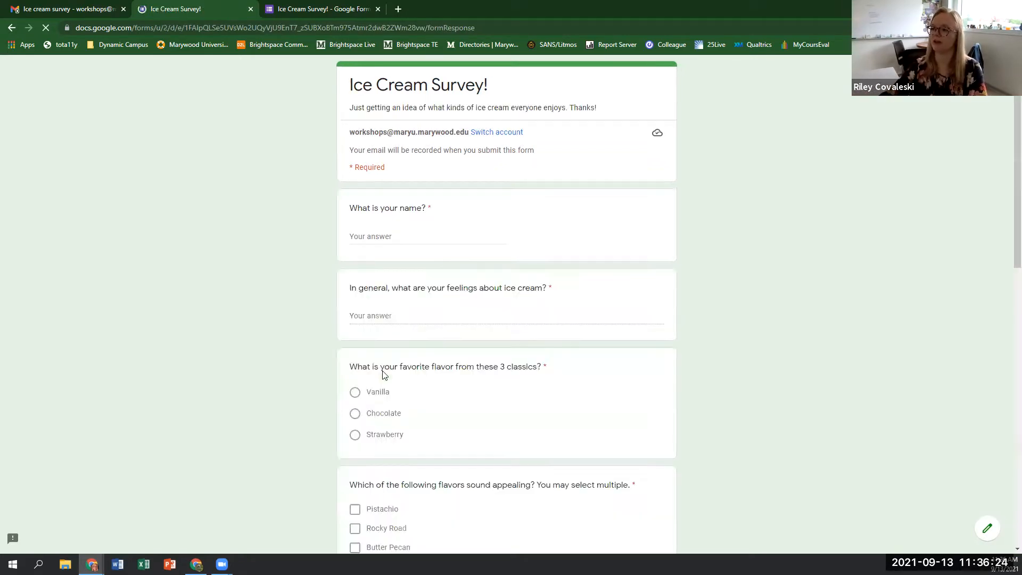
pyautogui.click(355, 428)
pyautogui.click(358, 467)
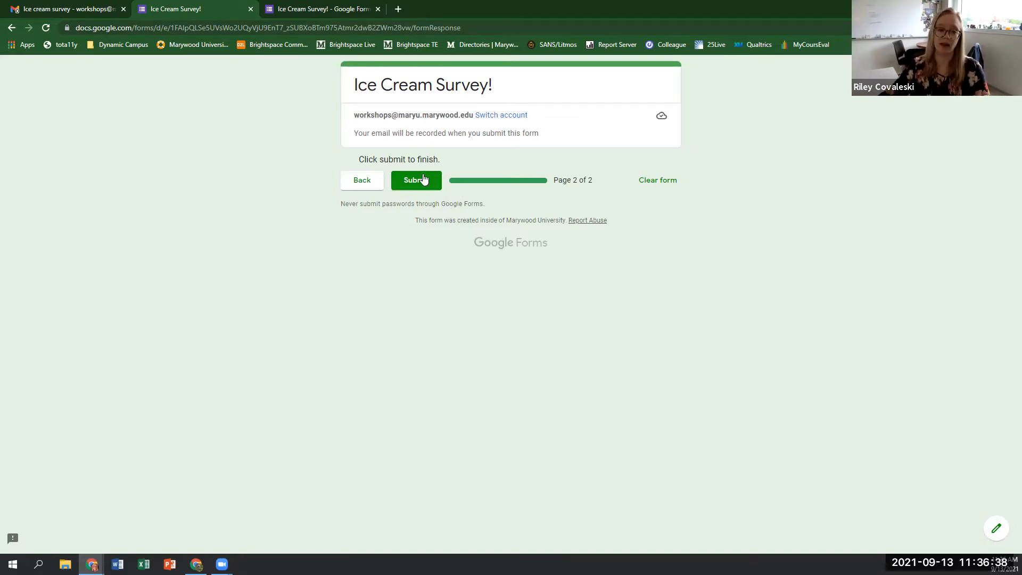
pyautogui.click(361, 180)
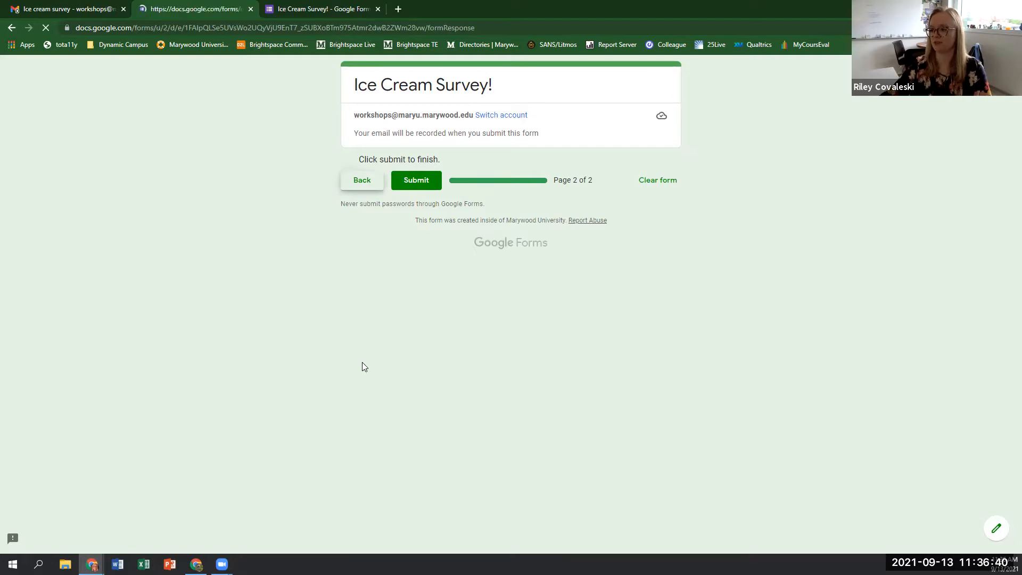
# Answer Yes to providing a favorite ice cream flavor and continue to the Favorite Flavor section.
pyautogui.scroll(-15, 338, 394)
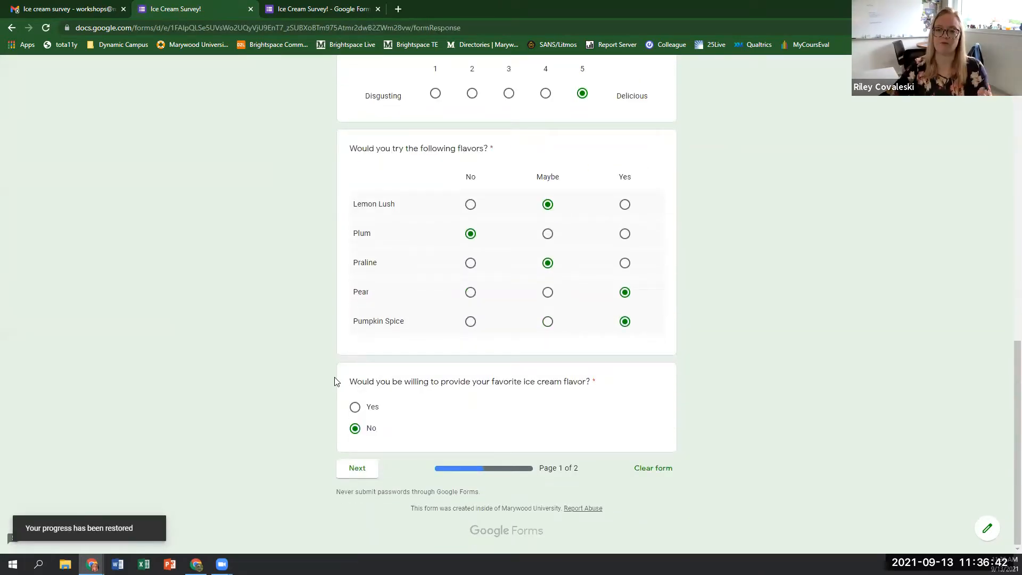
pyautogui.click(355, 407)
pyautogui.click(354, 468)
# Enter "the Tonight Dough from Ben & Jerry's" as the favorite ice cream flavor and submit the form.
pyautogui.click(360, 243)
pyautogui.write('the Tonight Dough from ')
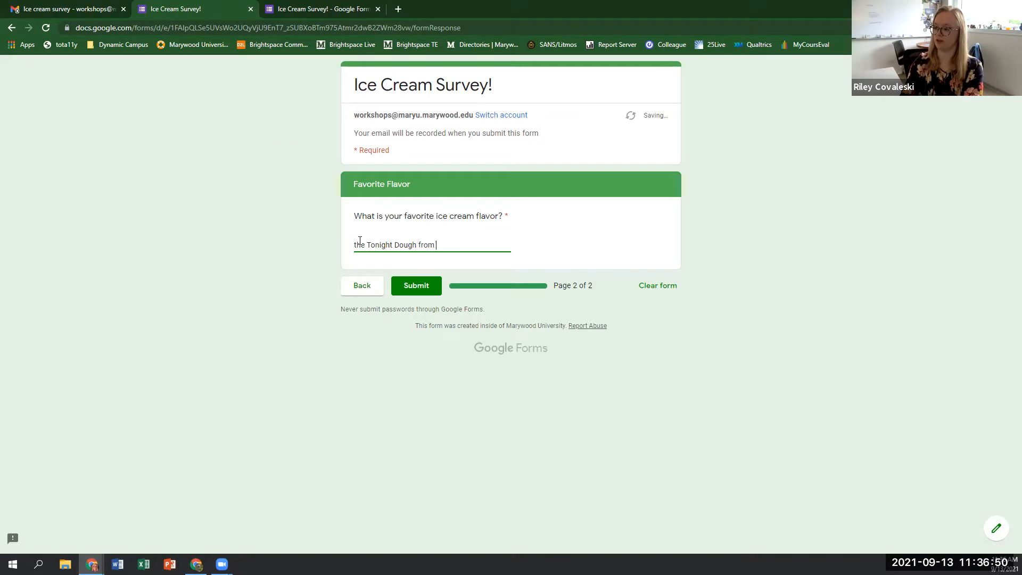
pyautogui.write("Ben & Jerry's")
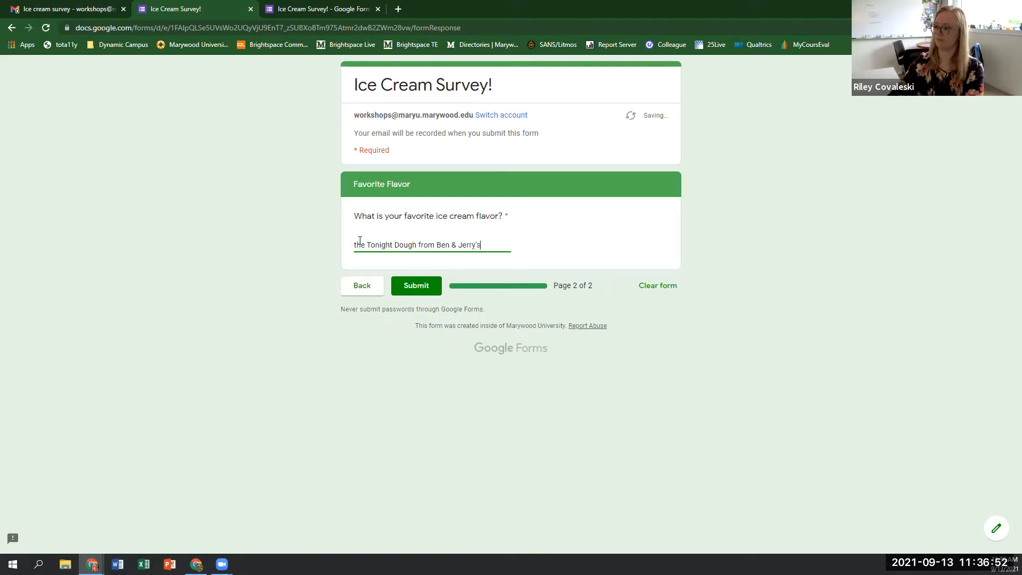
pyautogui.click(416, 285)
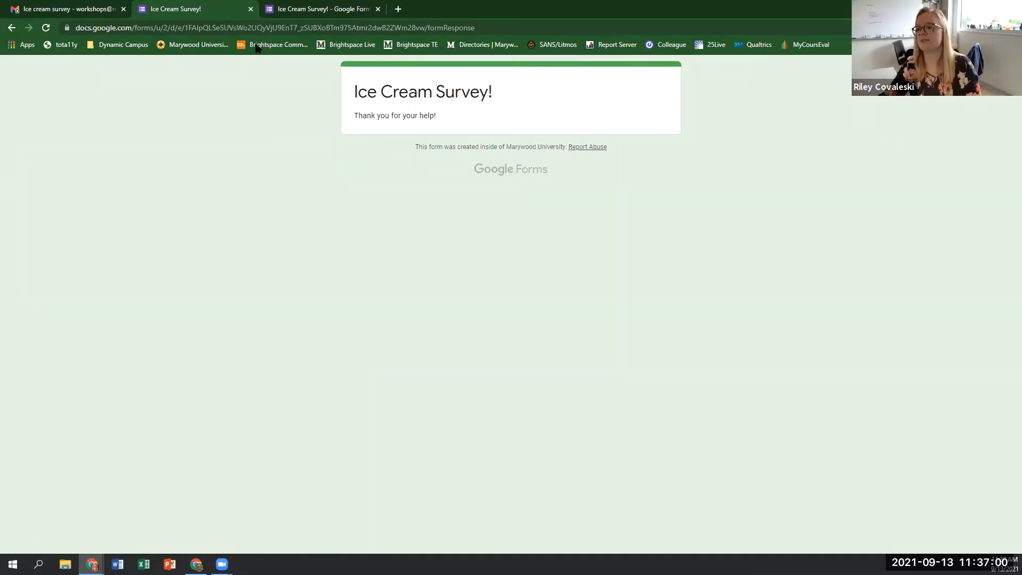
# Close the submitted survey, return to the form editor and dismiss the Send form dialog.
pyautogui.hotkey('ctrl', 'w')
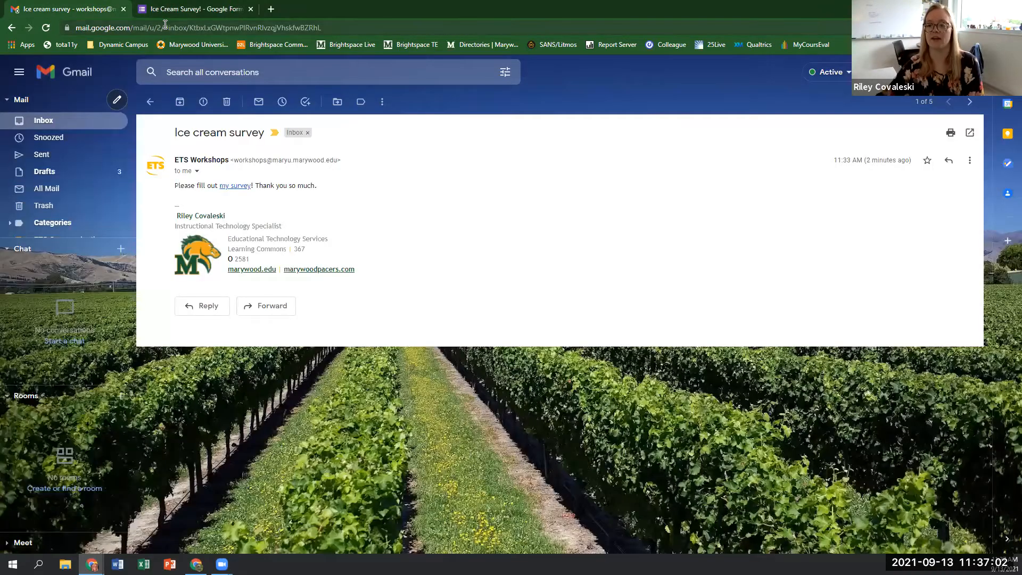
pyautogui.click(175, 9)
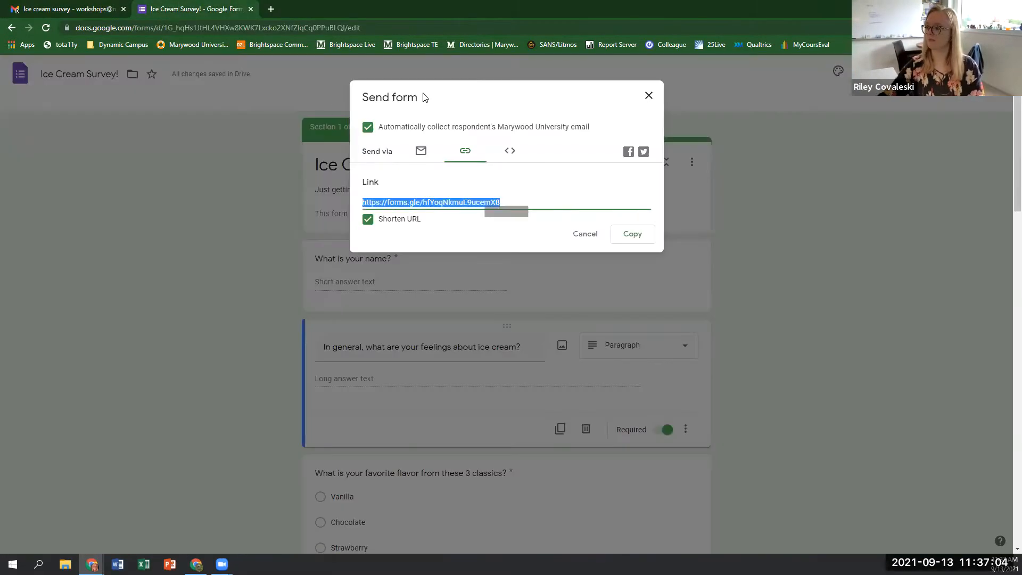
pyautogui.click(580, 238)
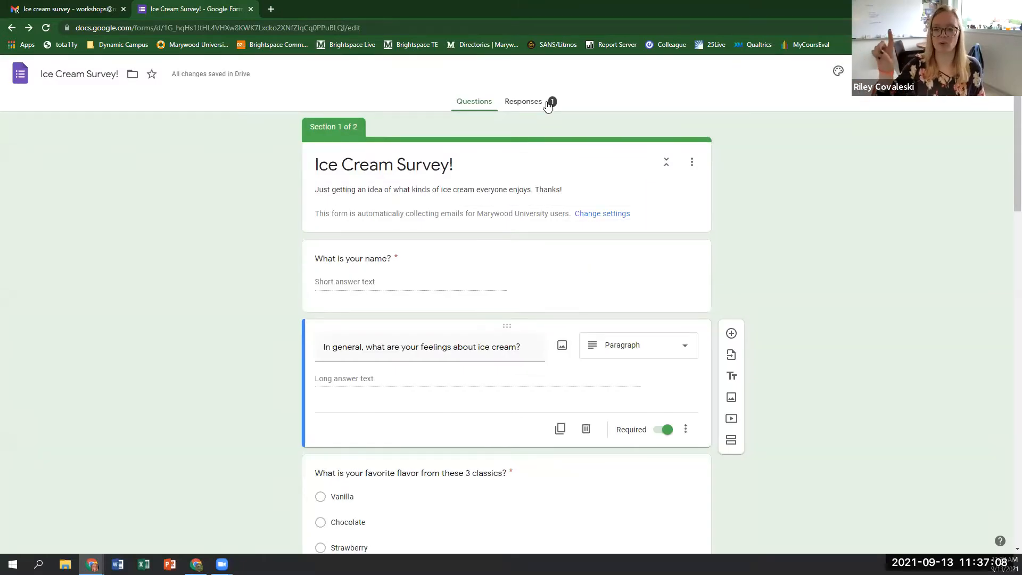
# Examine the form's responses in the summary, by question and as an individual submission.
pyautogui.click(548, 106)
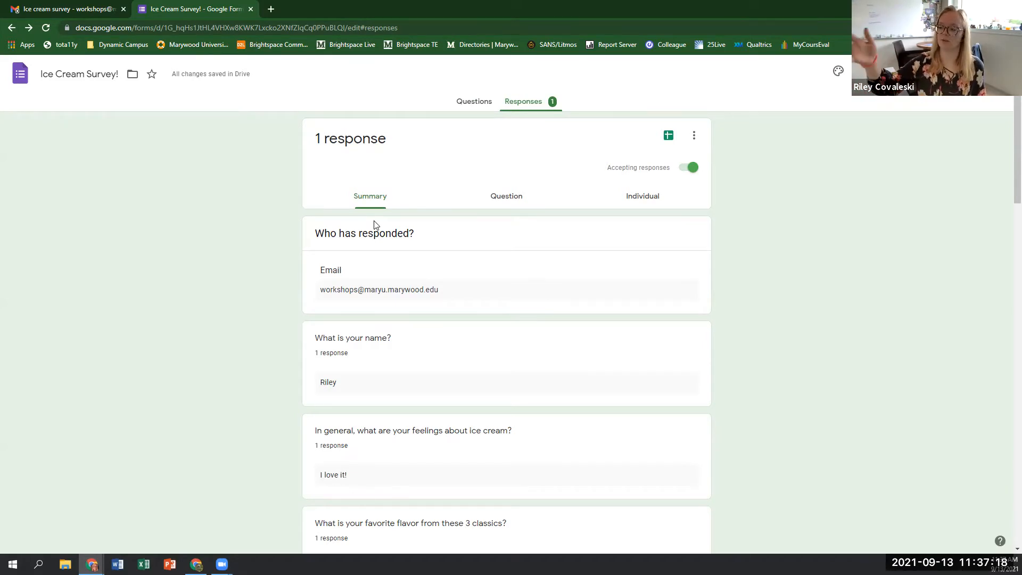
pyautogui.click(507, 197)
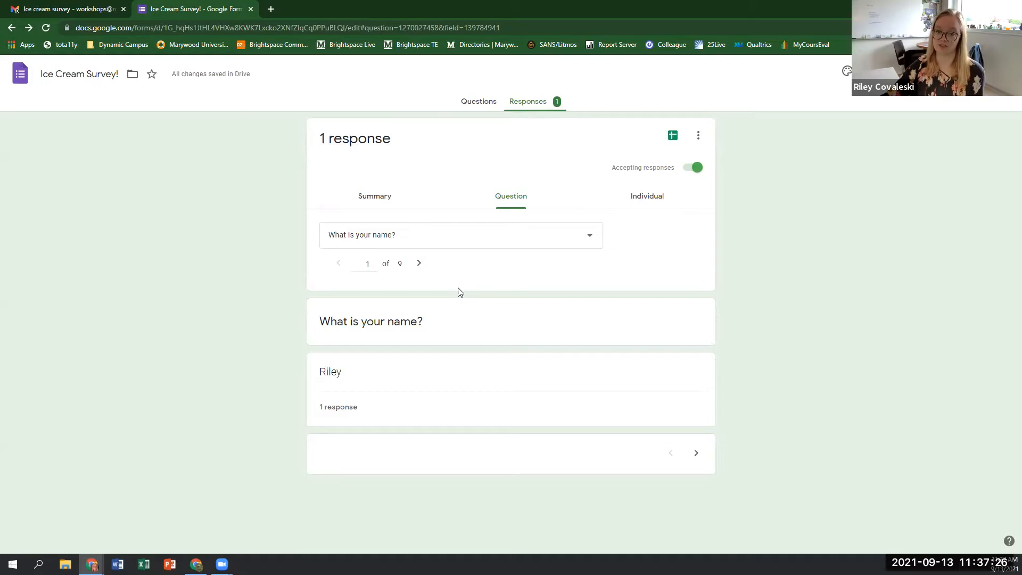
pyautogui.click(661, 201)
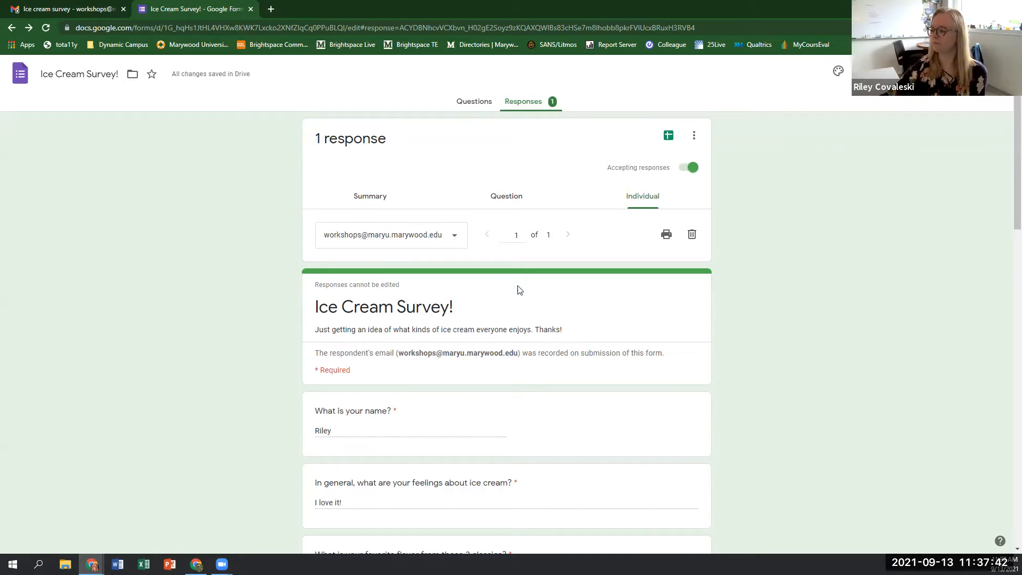
pyautogui.scroll(-1, 461, 325)
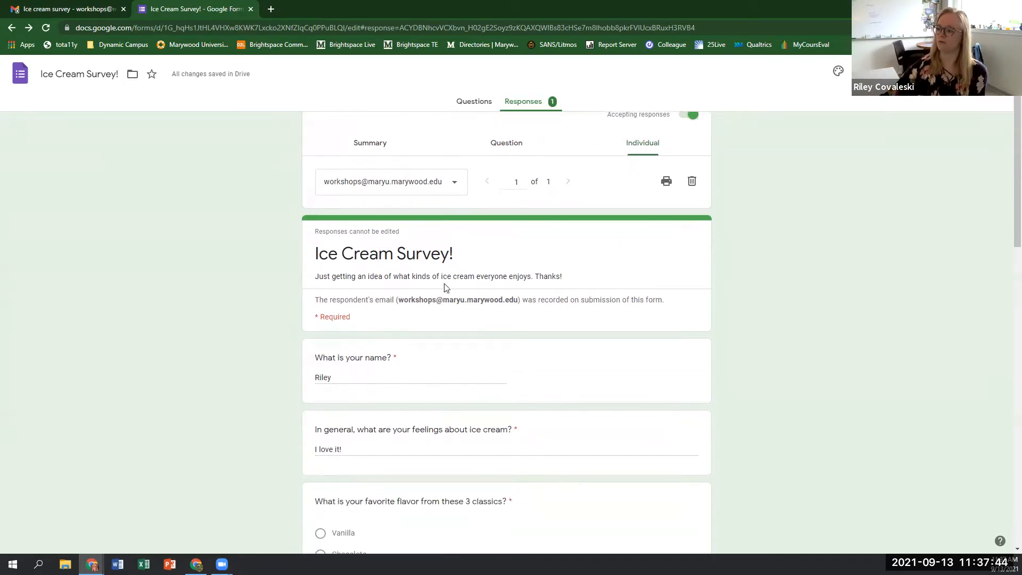
pyautogui.scroll(-7, 460, 321)
pyautogui.scroll(-2, 654, 367)
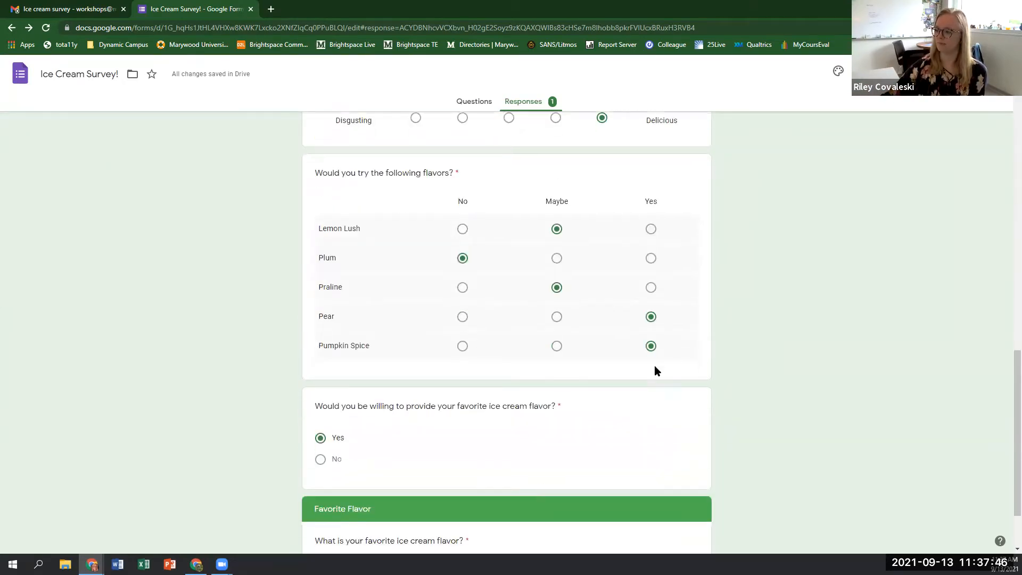
pyautogui.scroll(20, 867, 380)
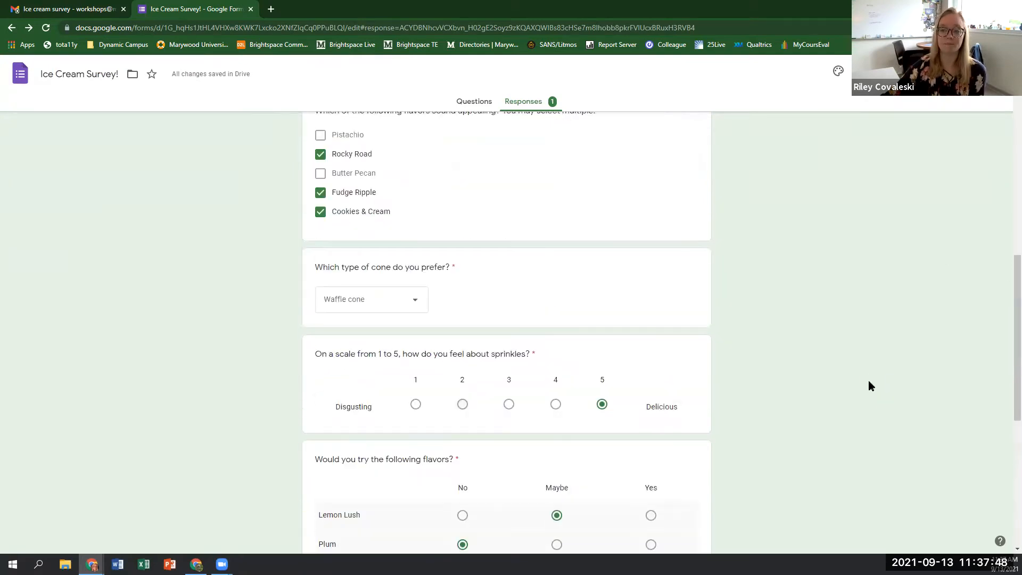
pyautogui.click(667, 235)
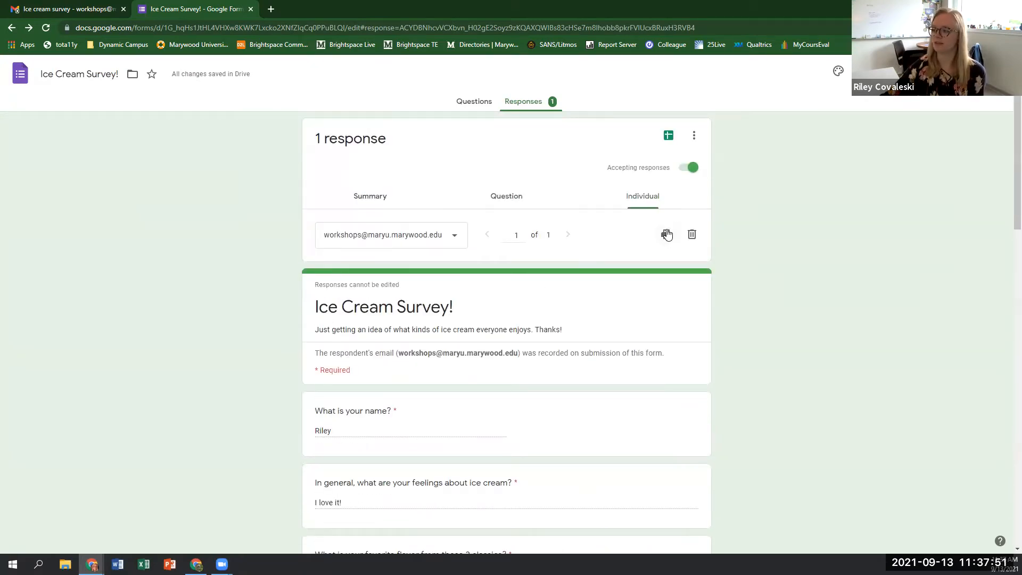
# Stop the form from accepting responses and turn response collection back on.
pyautogui.click(684, 171)
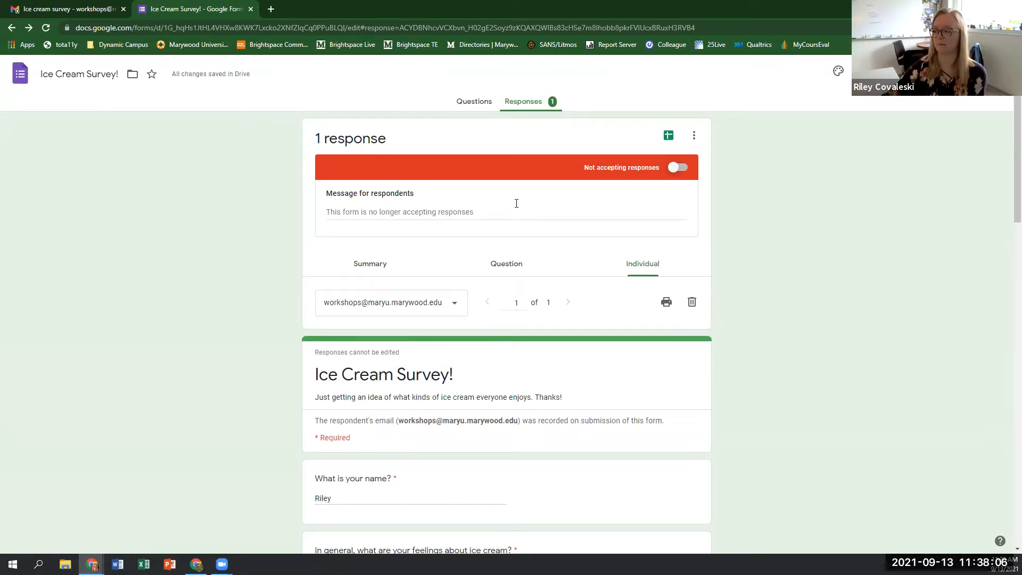
pyautogui.click(680, 170)
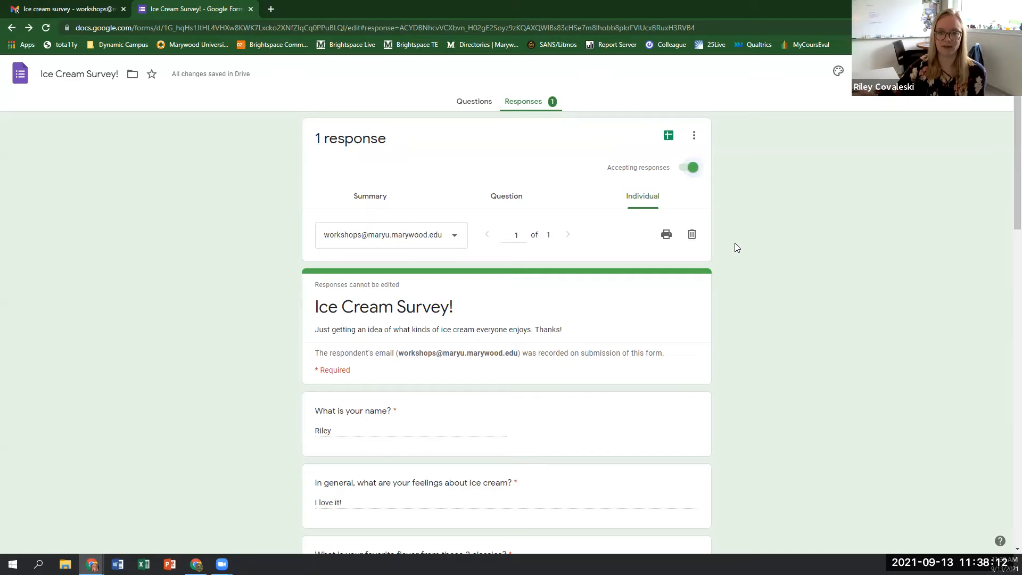
# Send the form's responses to a new spreadsheet named "Ice Cream Survey! (Responses)" and return to the form.
pyautogui.click(669, 138)
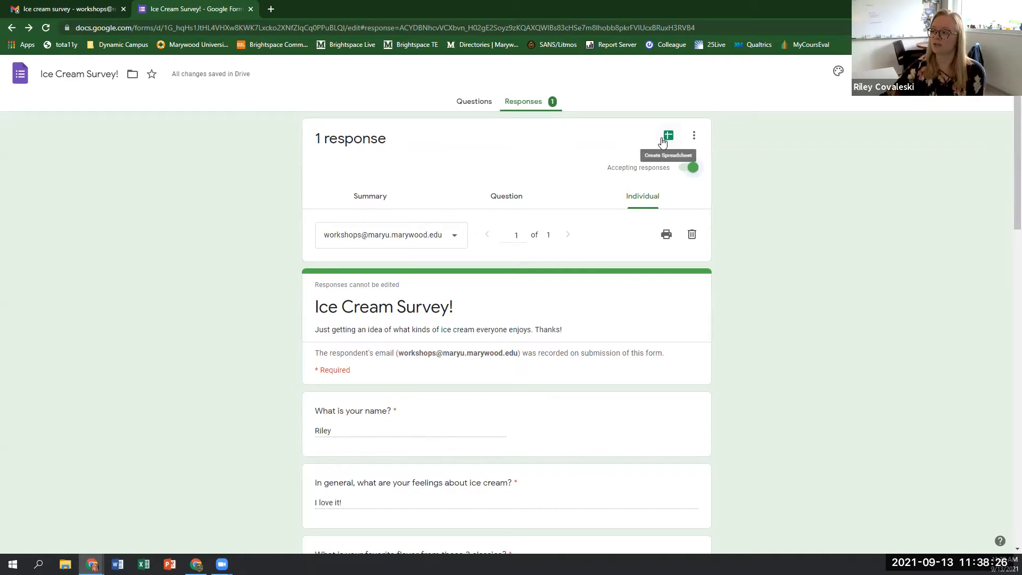
pyautogui.click(668, 138)
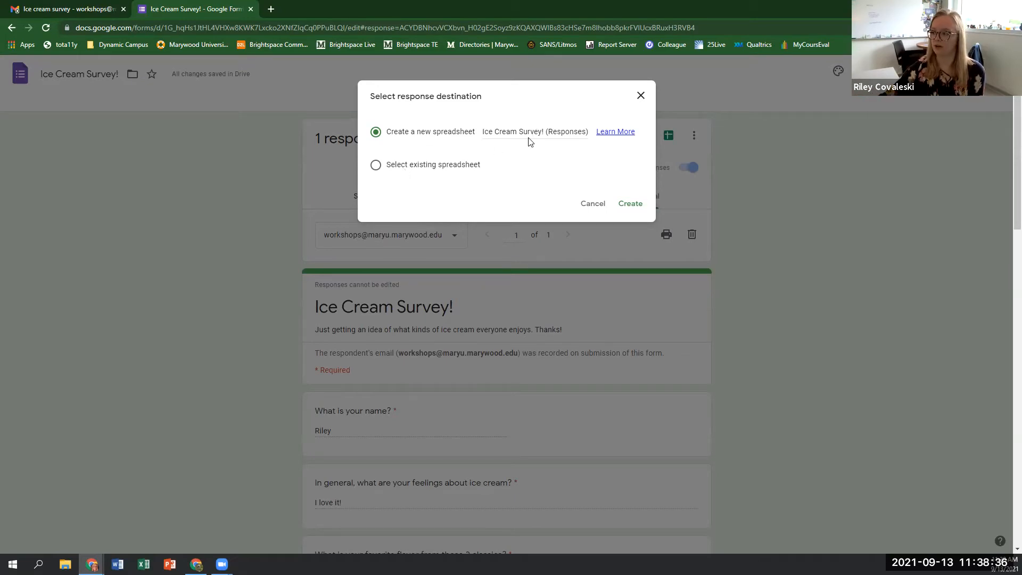
pyautogui.click(631, 204)
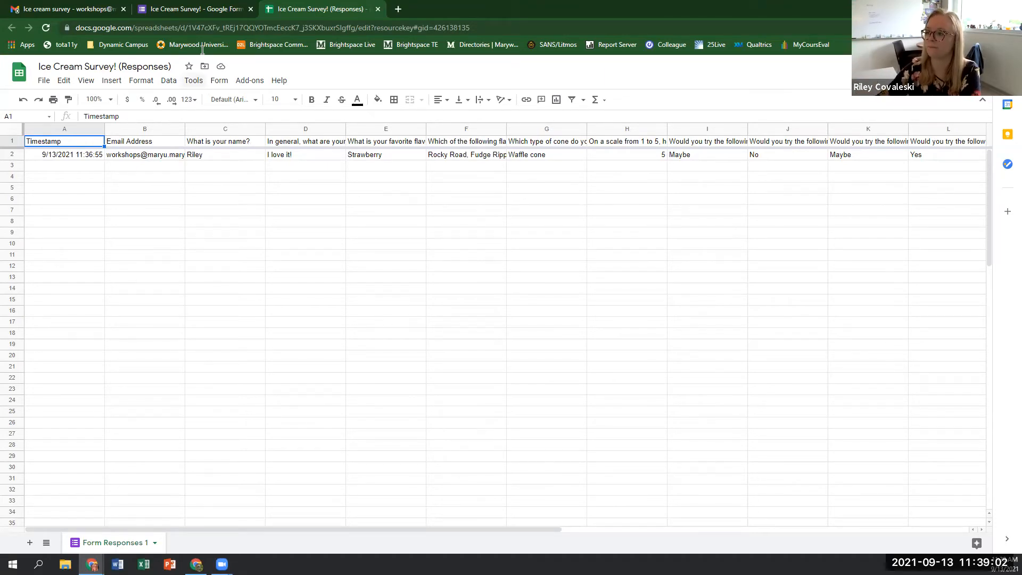
pyautogui.click(197, 11)
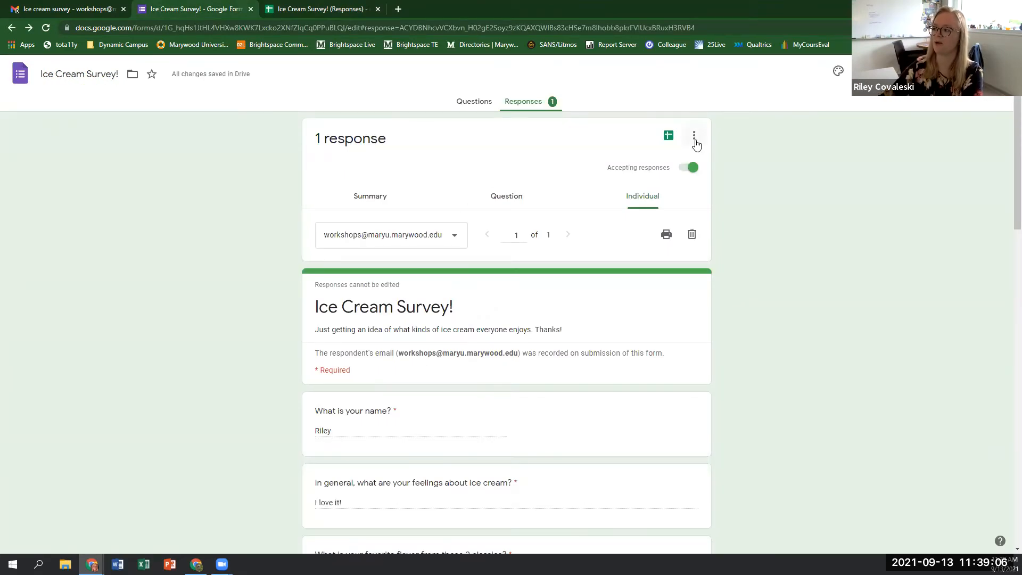
# Examine the form's response destination settings and the other options for managing responses, leaving them without changes.
pyautogui.click(694, 136)
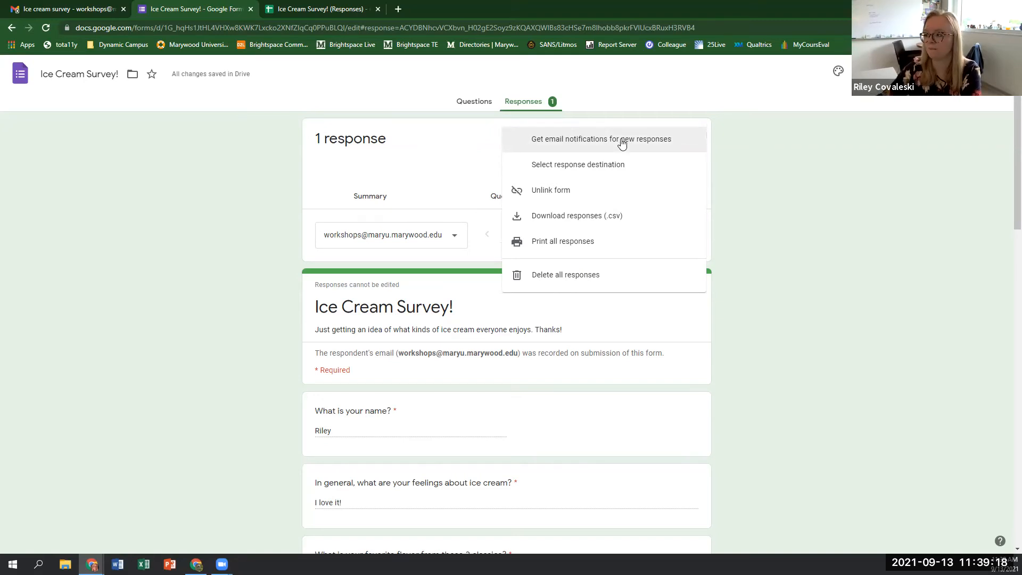
pyautogui.click(585, 168)
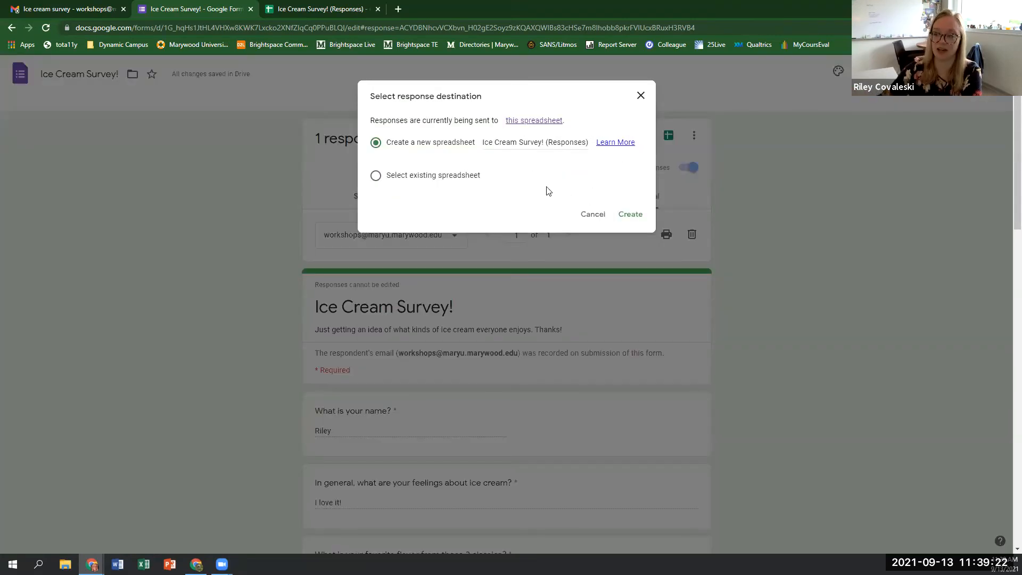
pyautogui.click(591, 213)
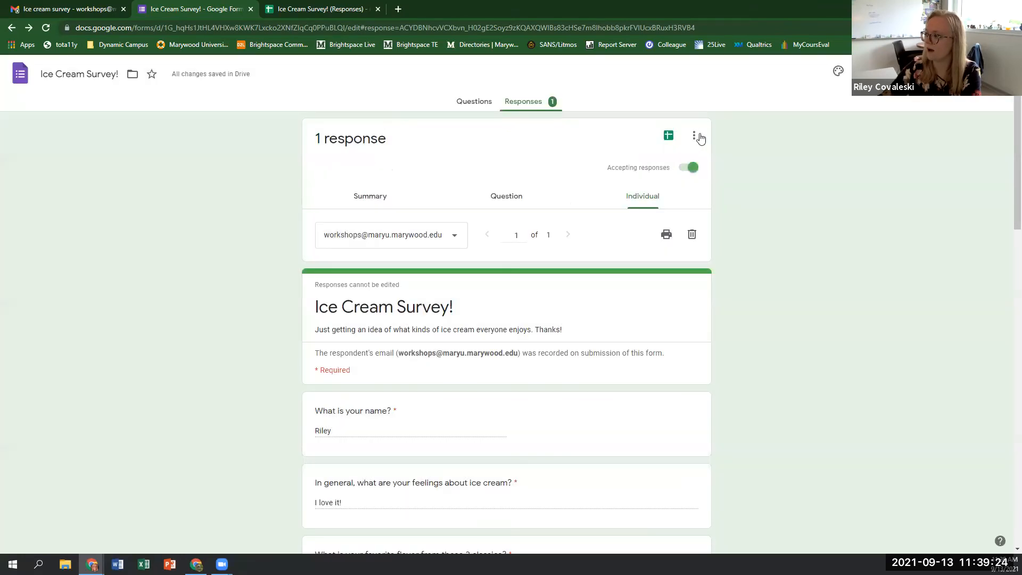
pyautogui.click(694, 135)
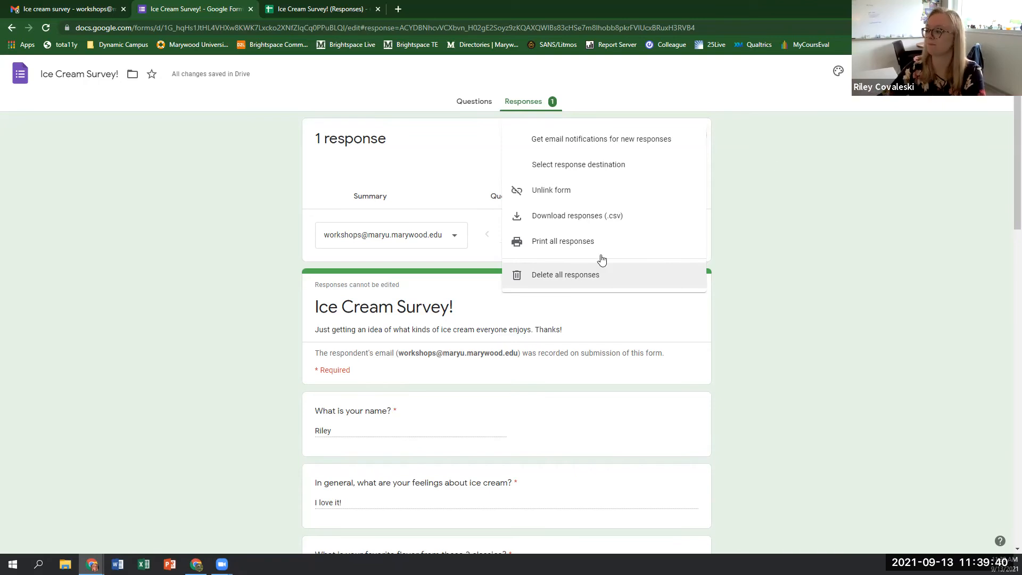
pyautogui.click(796, 228)
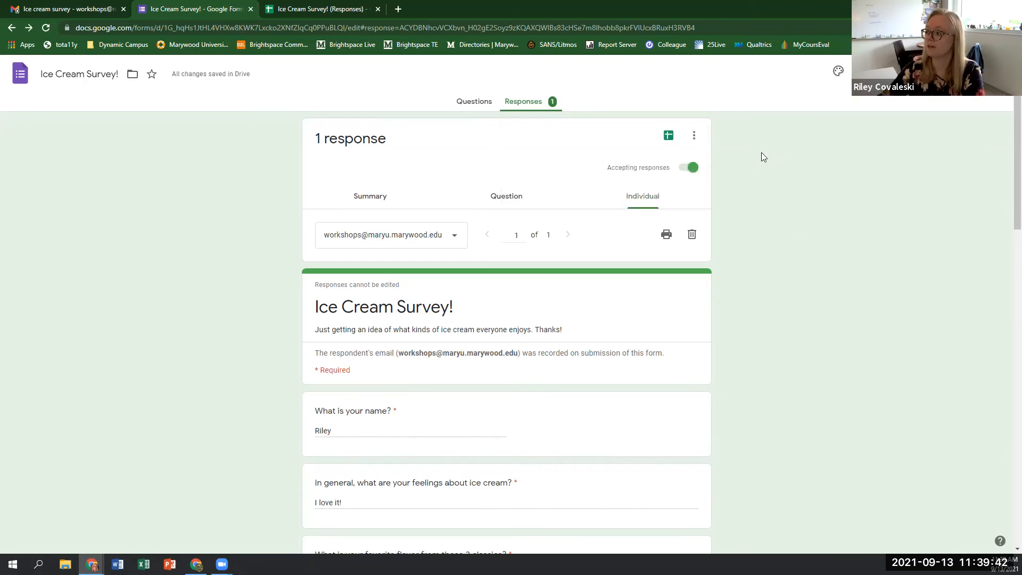